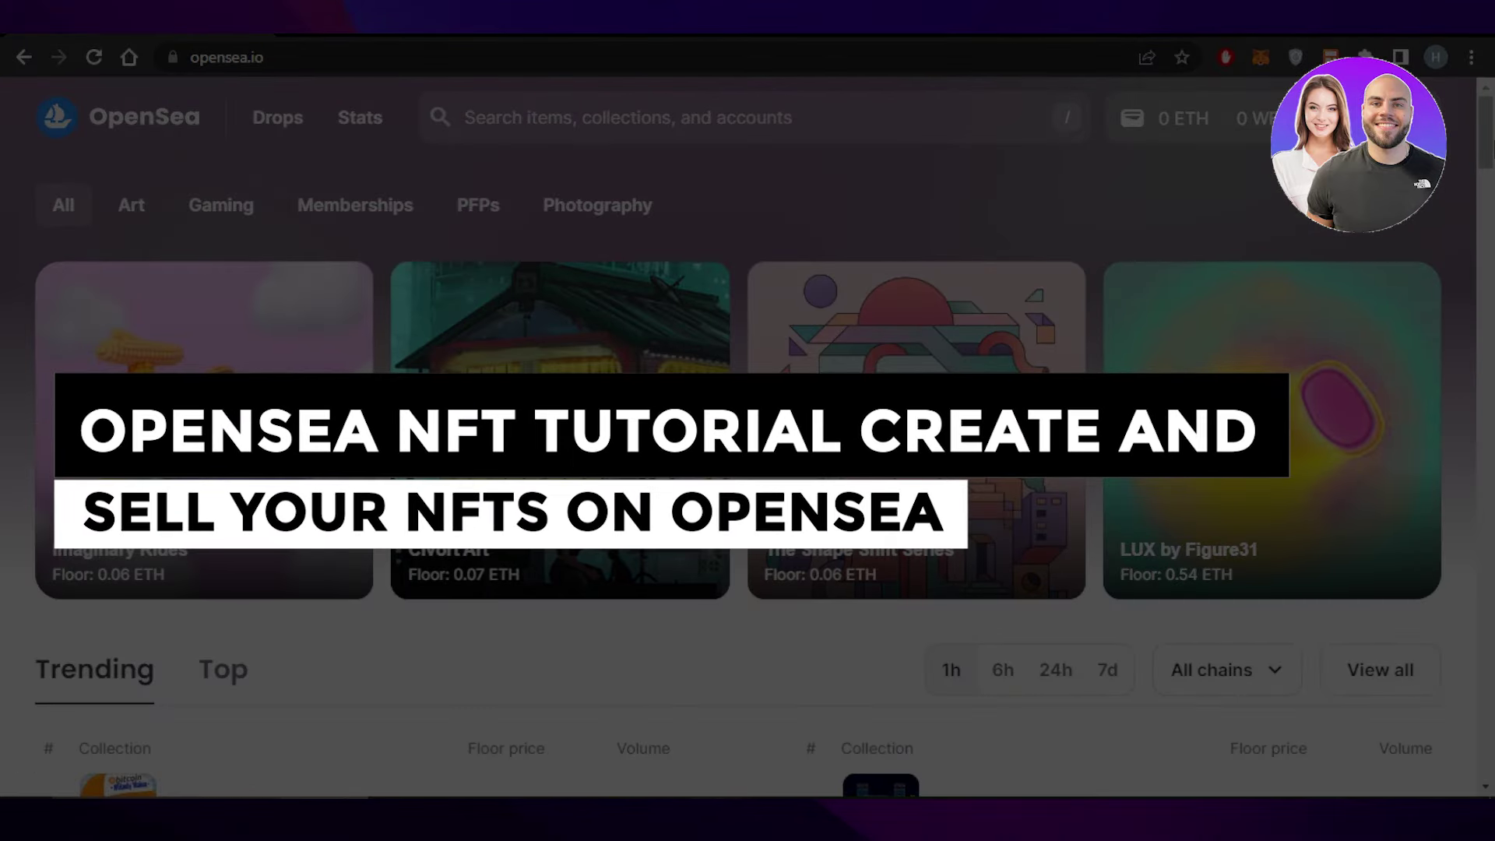
# Step: Scroll up and down the OpenSea page to browse its content
pyautogui.scroll(-3, 747, 437)
pyautogui.scroll(-6, 748, 436)
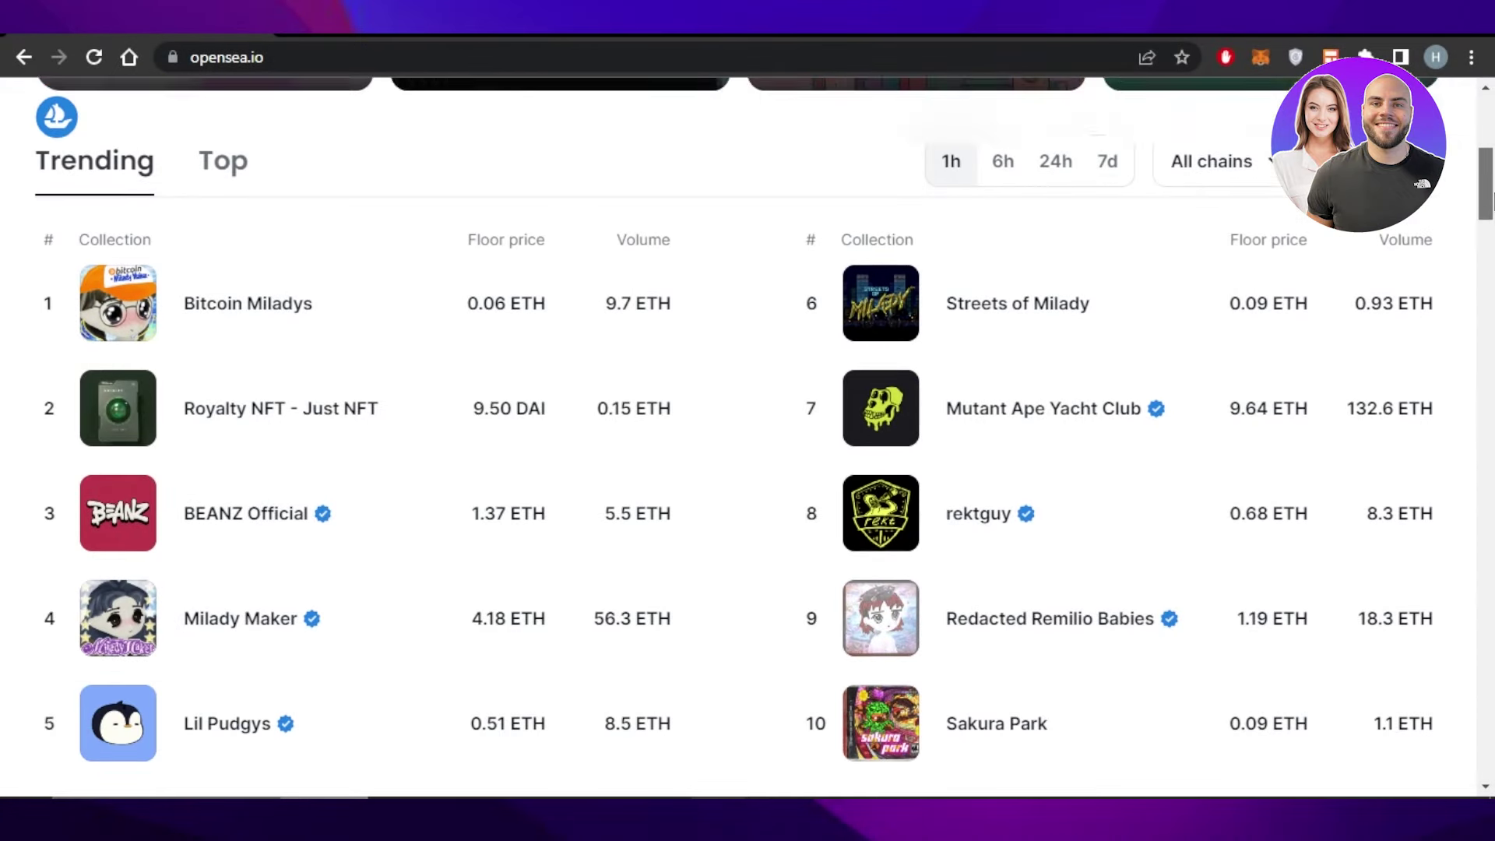
pyautogui.moveTo(1492, 212); pyautogui.dragTo(1493, 148)
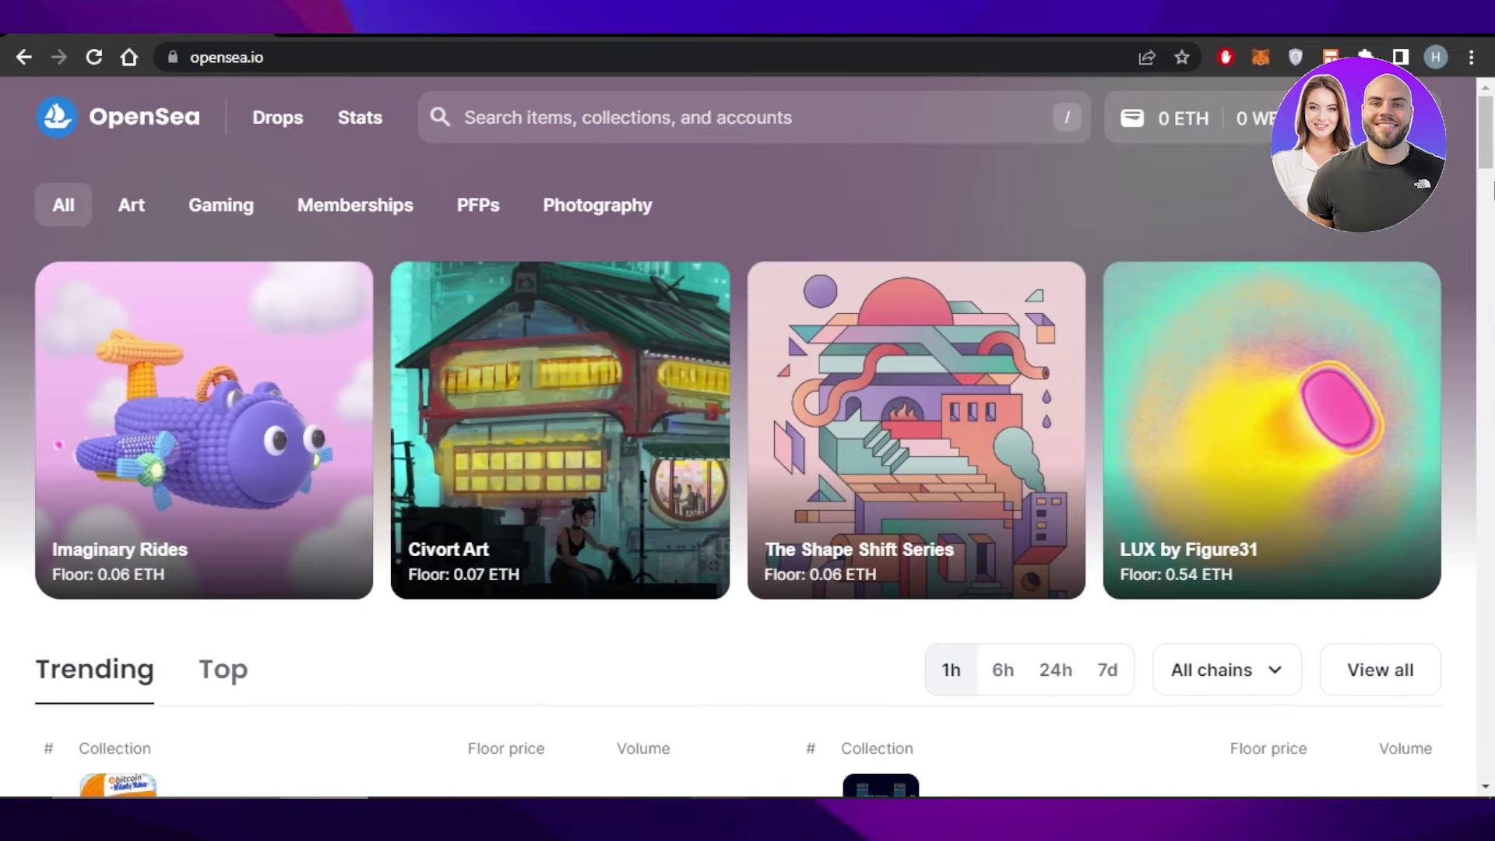
pyautogui.moveTo(1492, 179); pyautogui.dragTo(1492, 249)
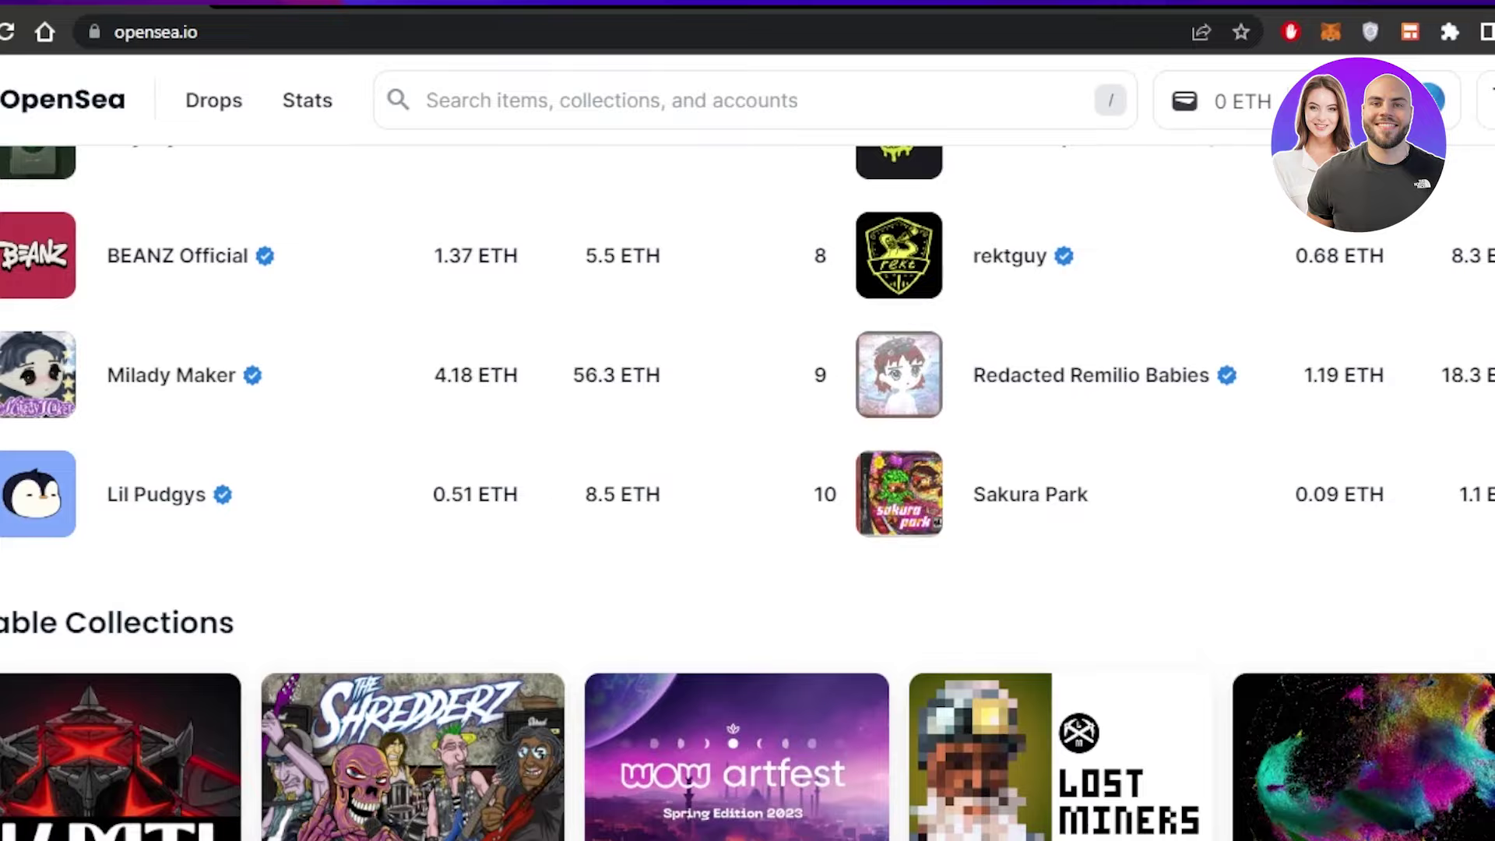
pyautogui.scroll(9, 327, 397)
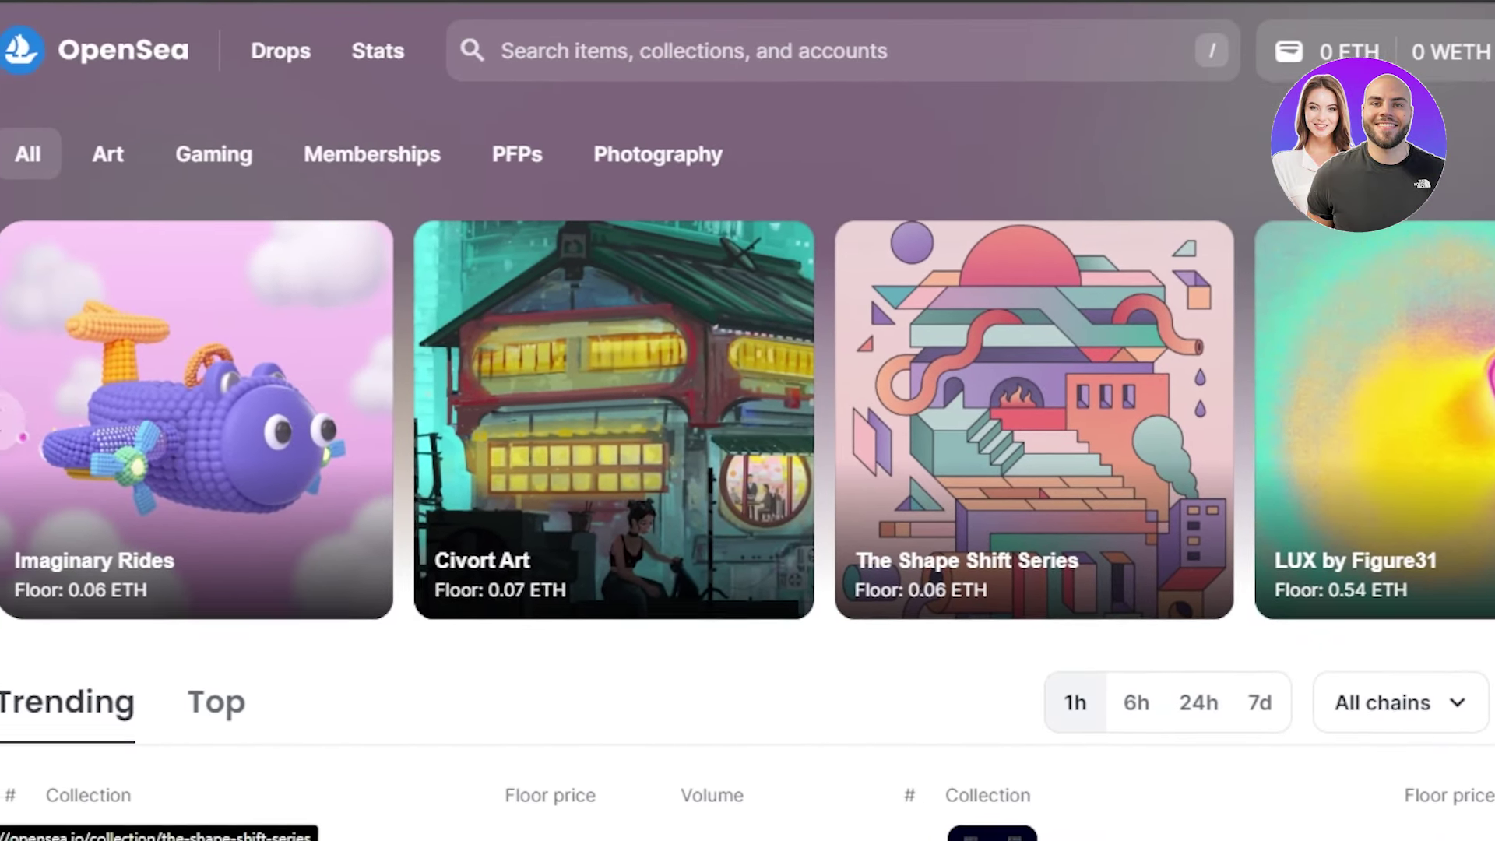
pyautogui.scroll(-1, 1001, 284)
pyautogui.scroll(-4, 748, 467)
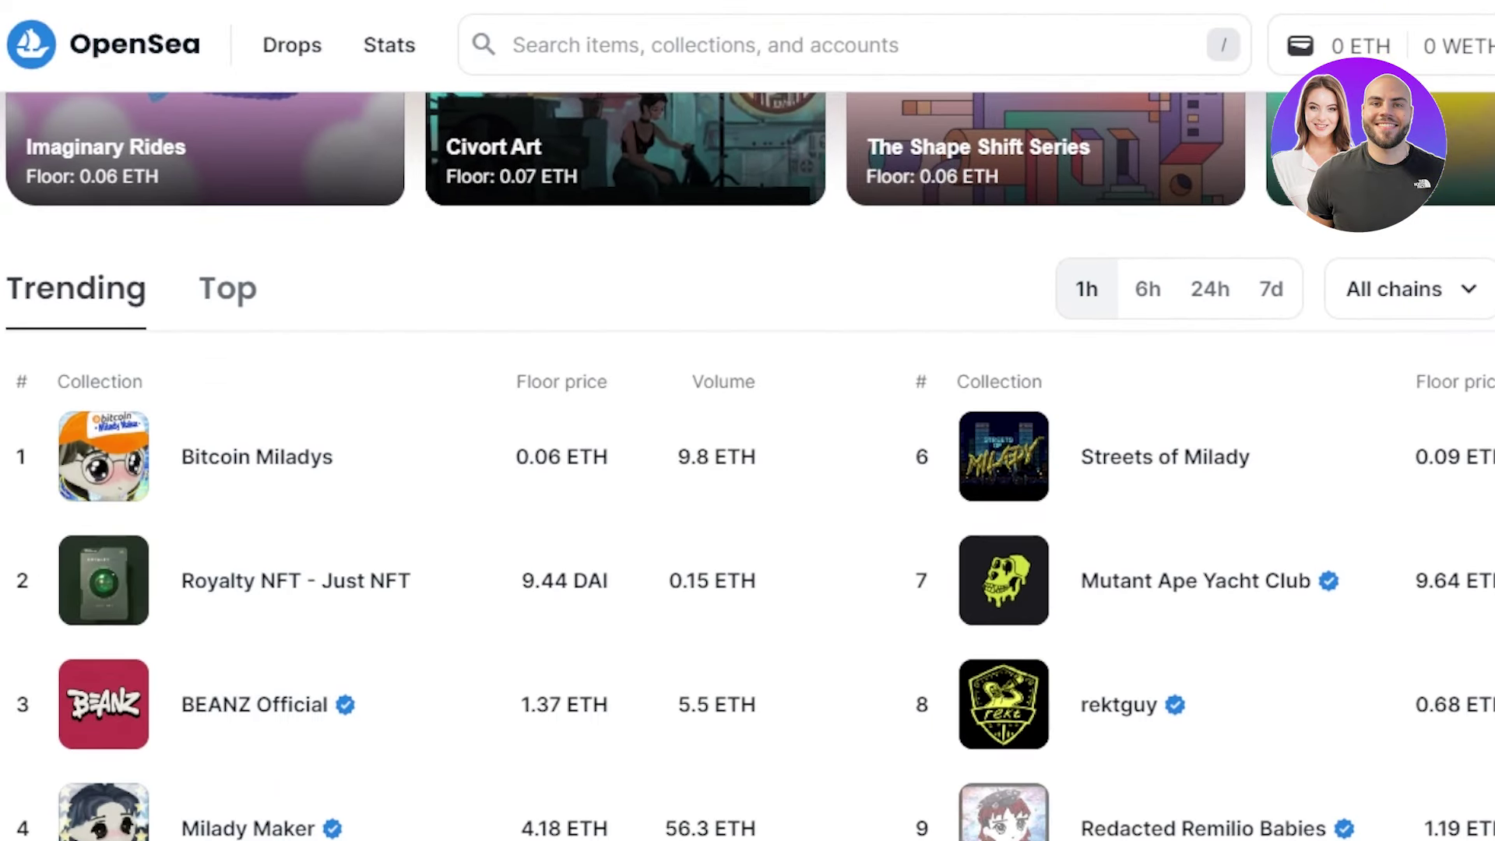
pyautogui.scroll(-10, 748, 467)
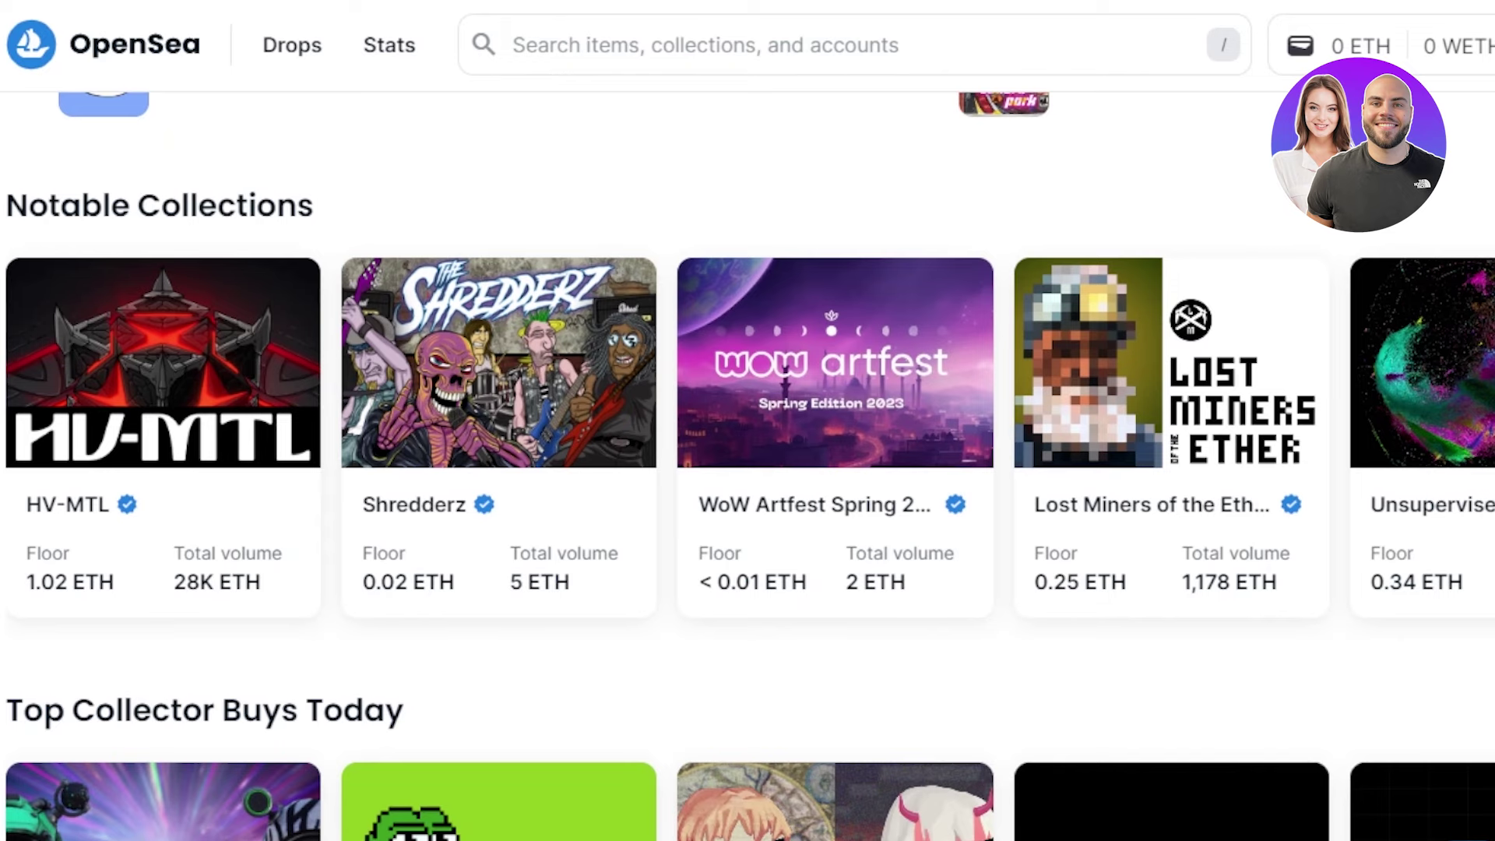
pyautogui.scroll(-12, 748, 467)
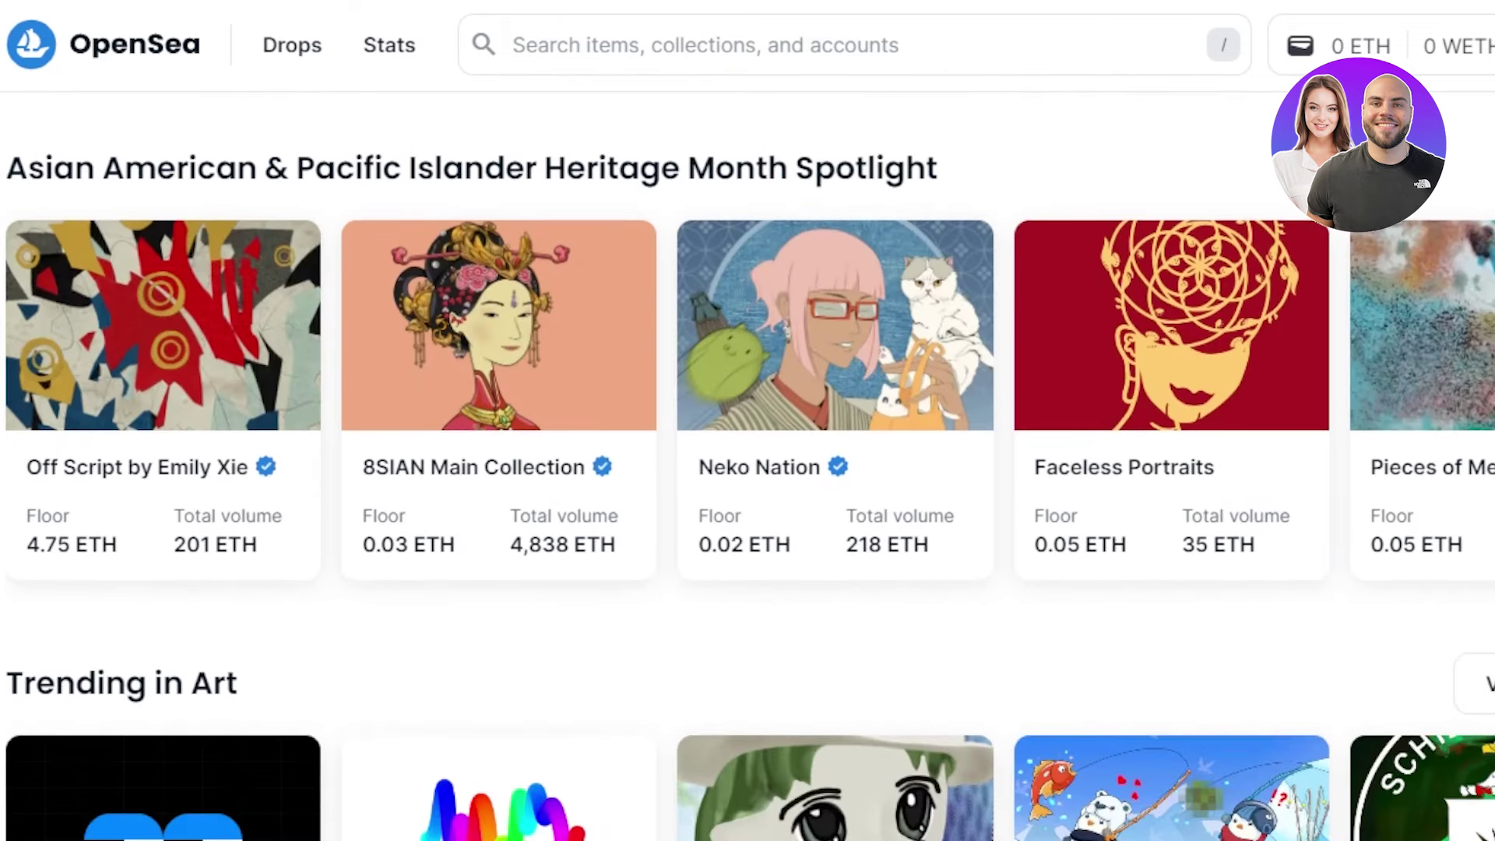
pyautogui.scroll(-8, 748, 467)
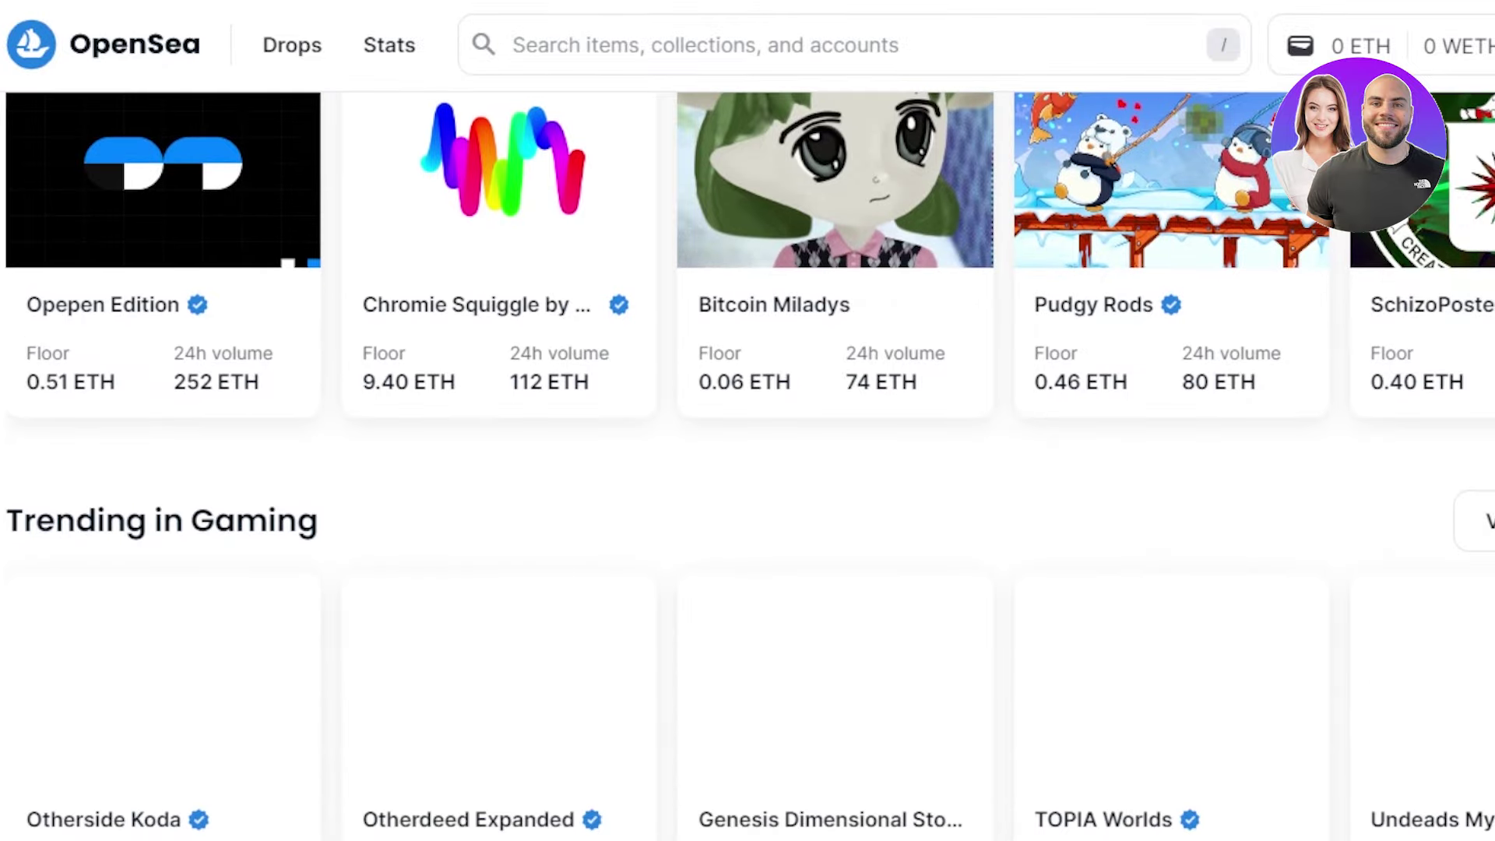
pyautogui.scroll(-7, 748, 467)
pyautogui.scroll(-7, 747, 467)
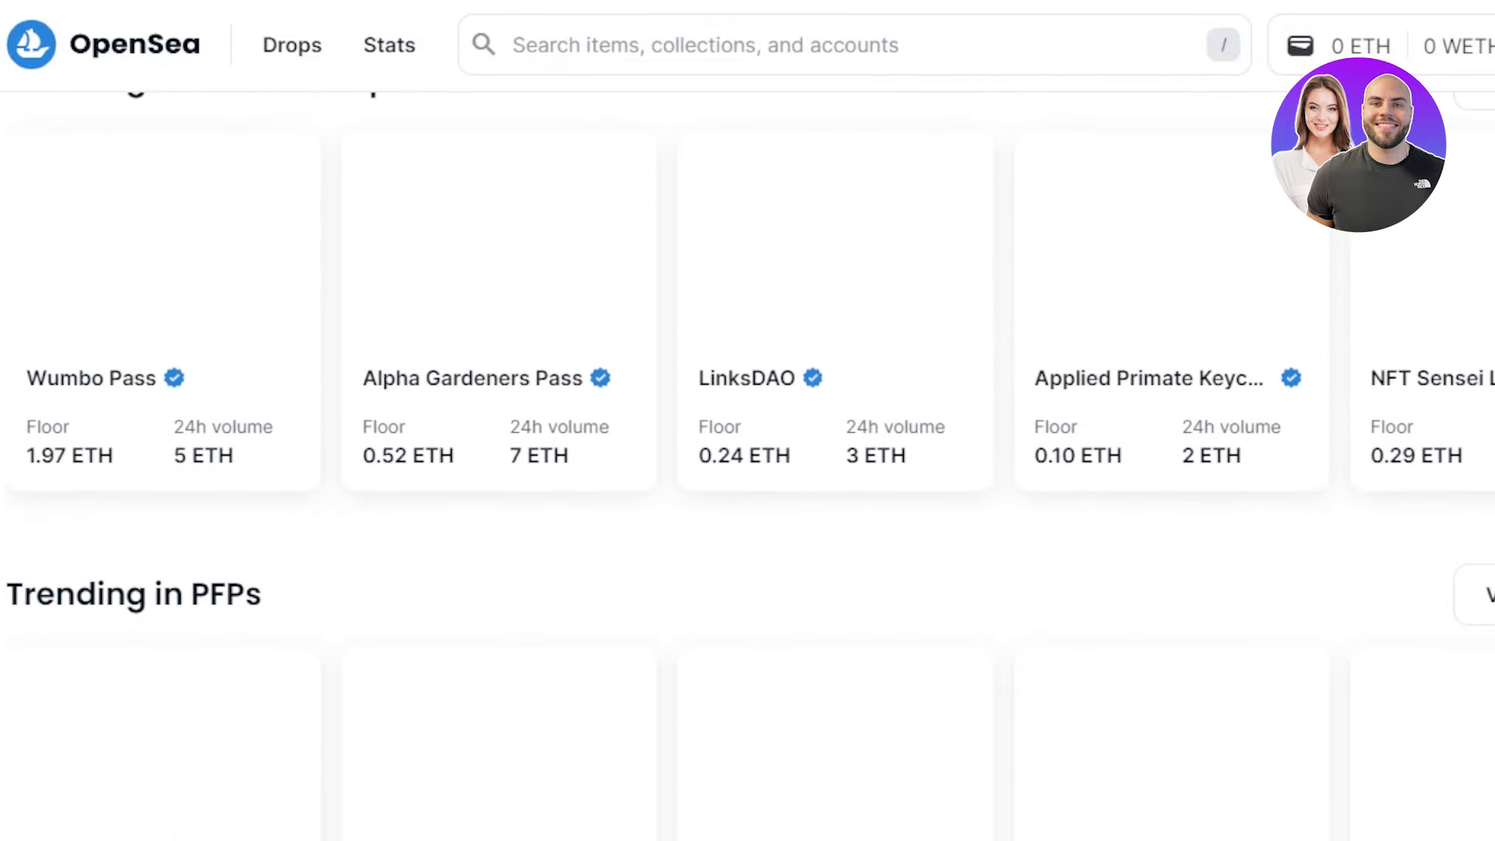
pyautogui.scroll(12, 748, 467)
pyautogui.scroll(10, 748, 467)
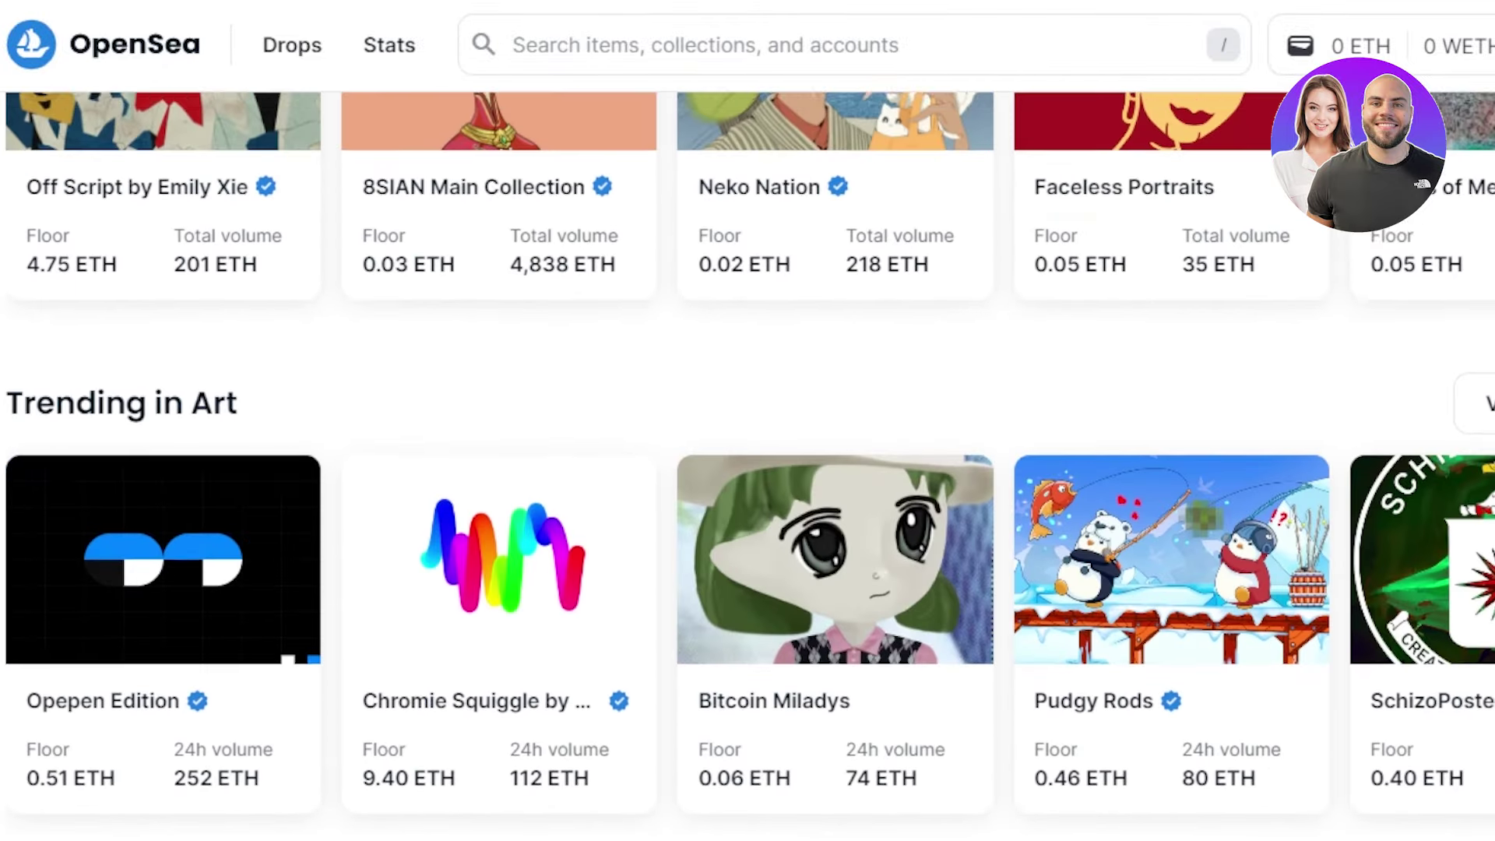
pyautogui.scroll(10, 748, 468)
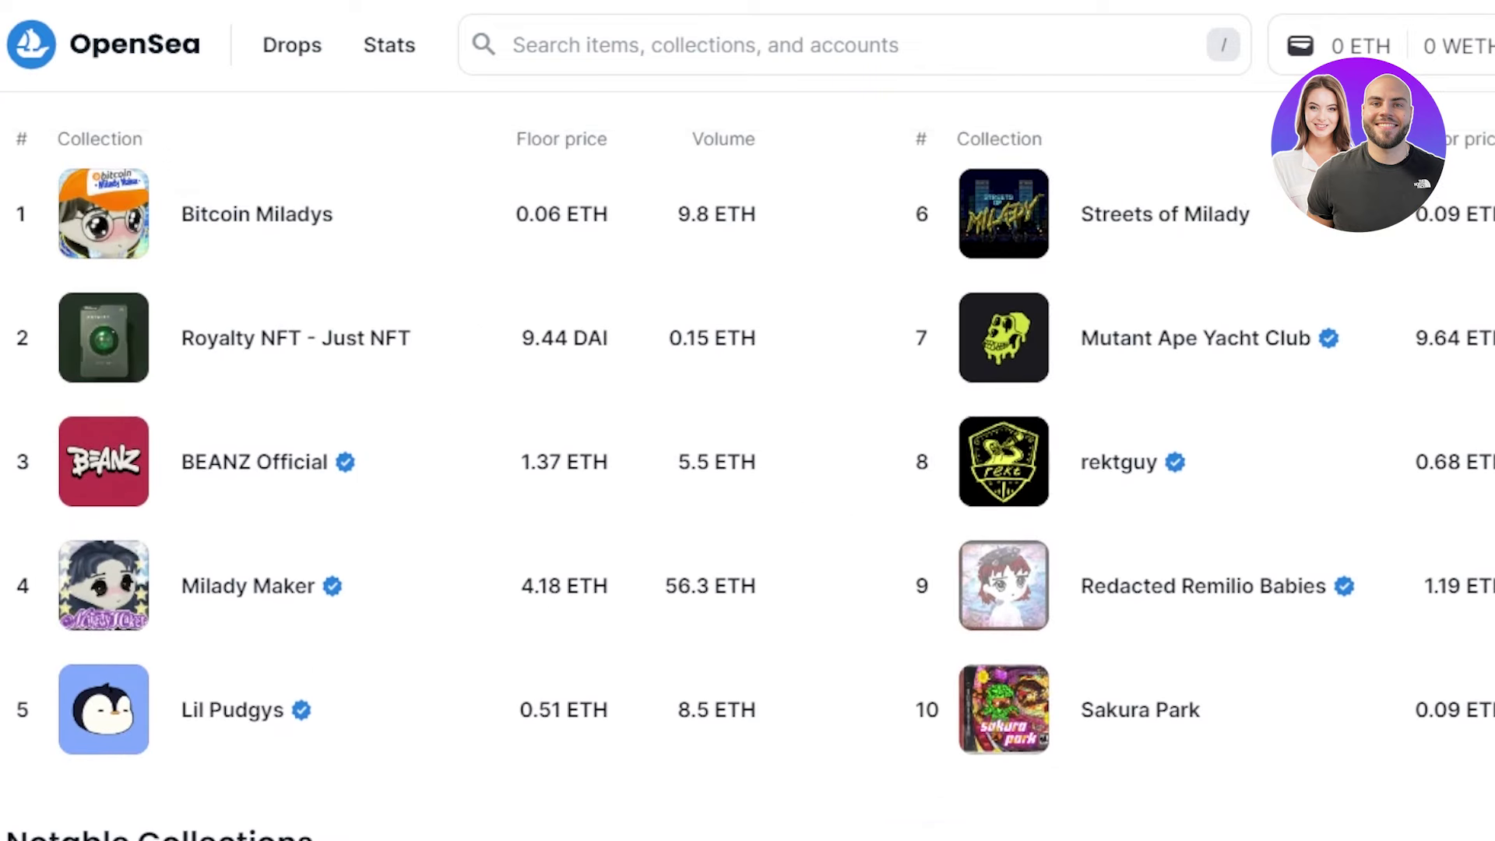
pyautogui.scroll(8, 748, 467)
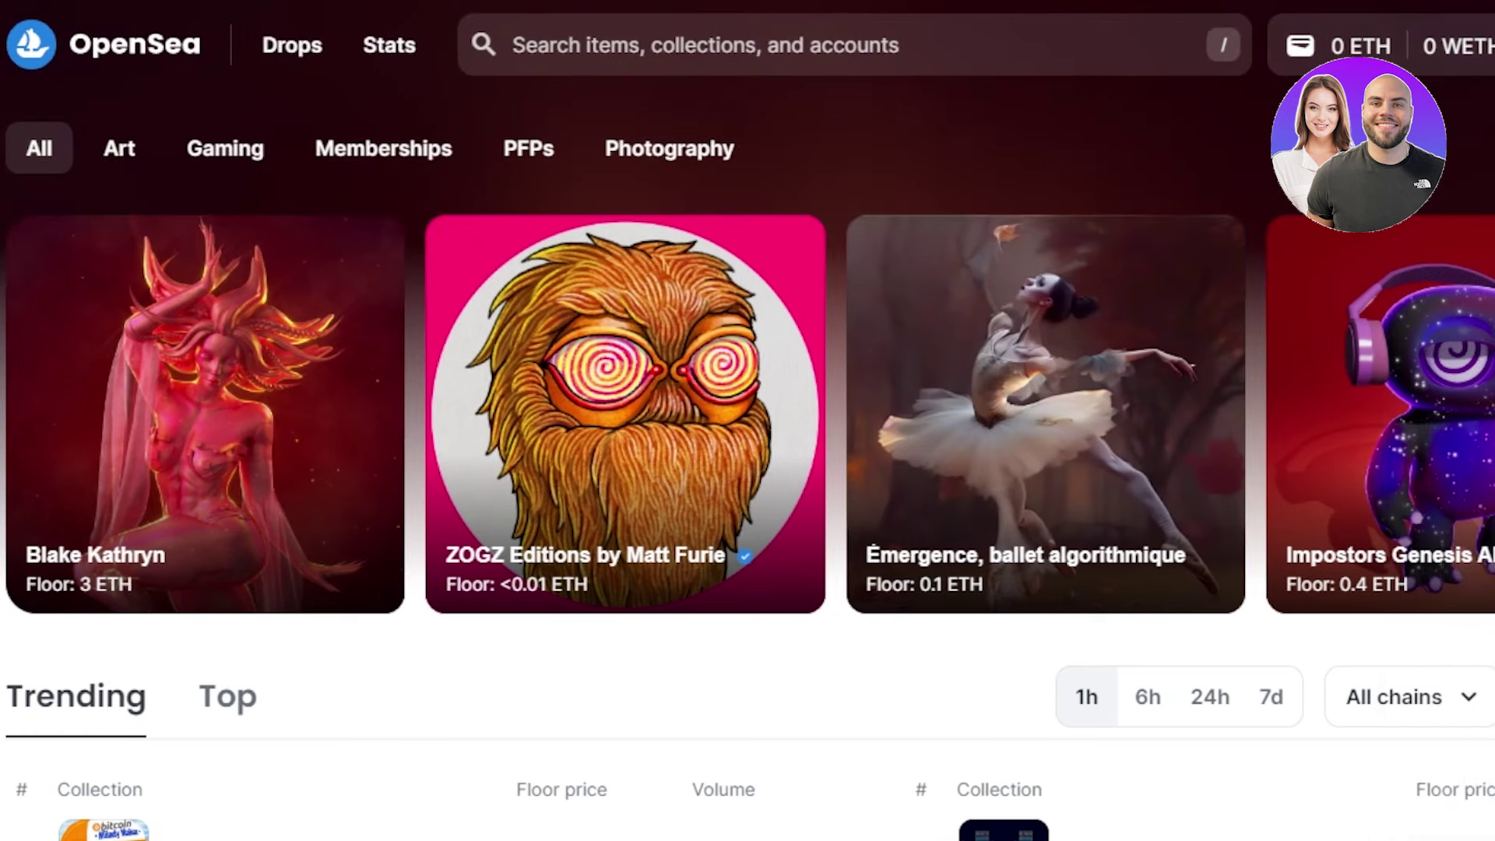
pyautogui.scroll(-8, 747, 467)
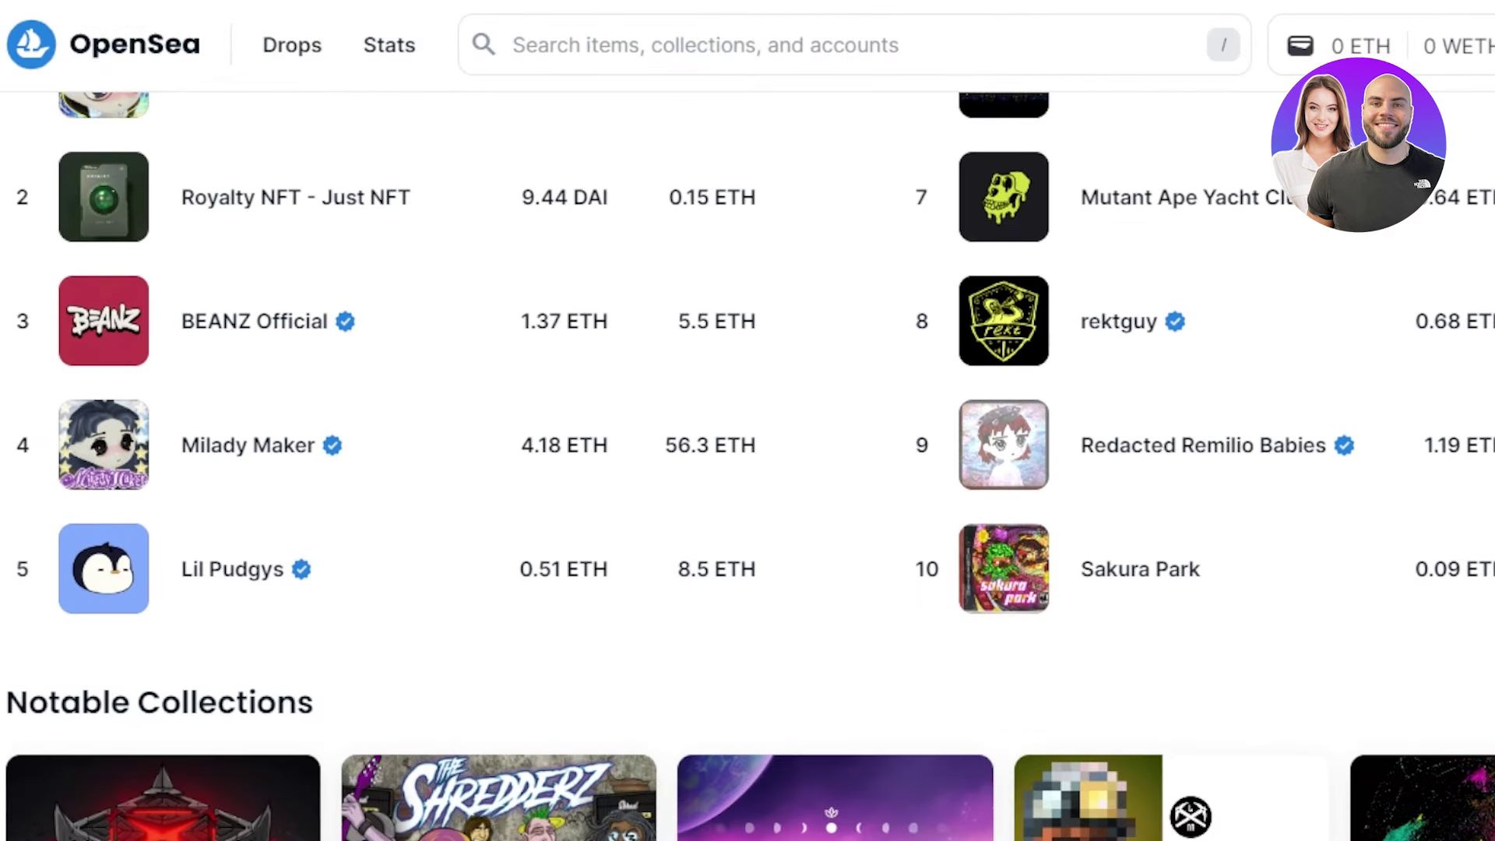
pyautogui.scroll(-7, 748, 468)
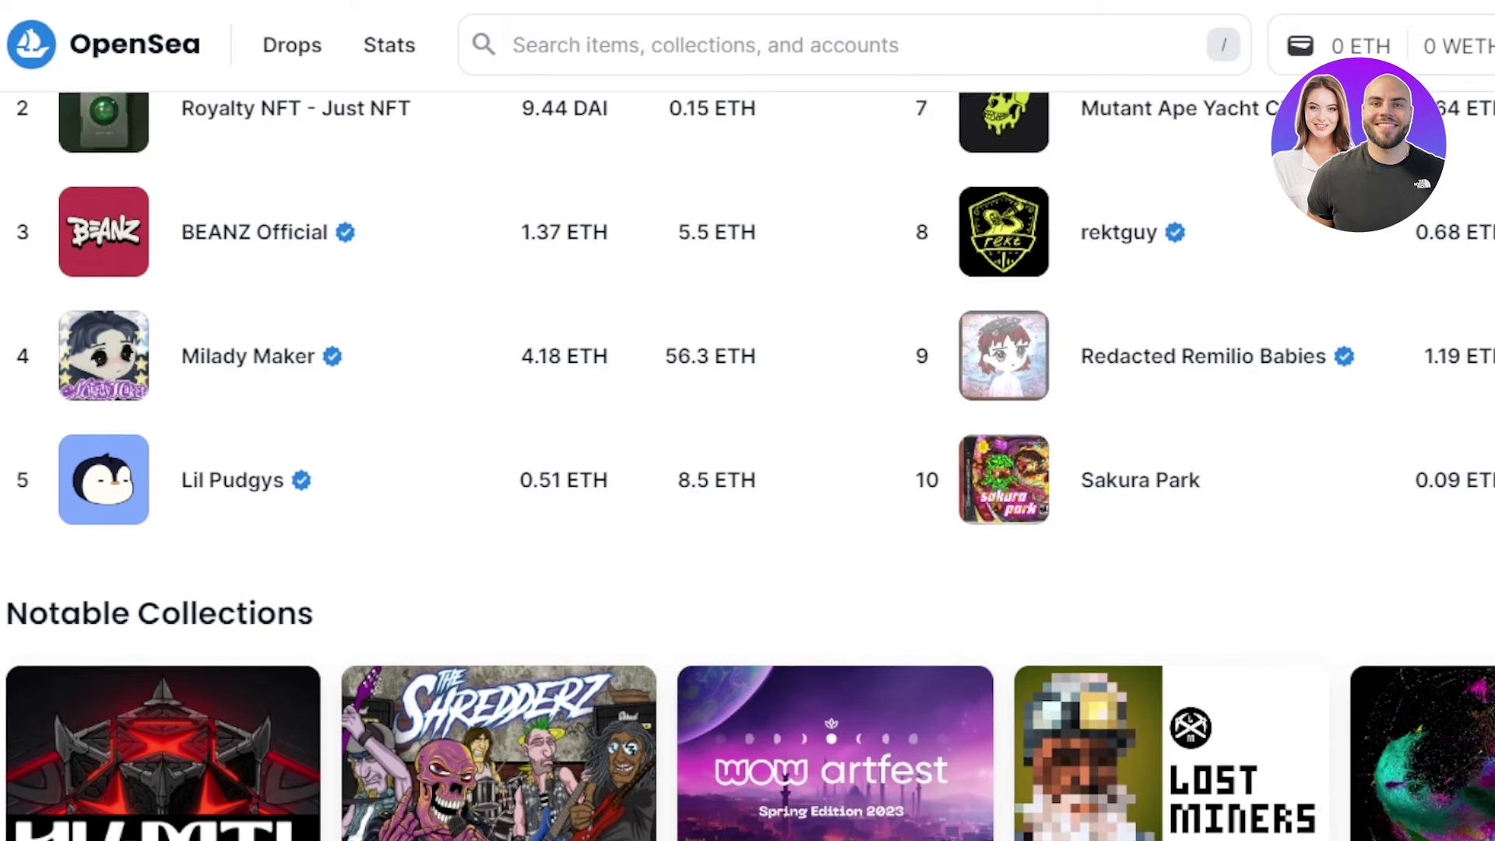
pyautogui.scroll(-7, 748, 467)
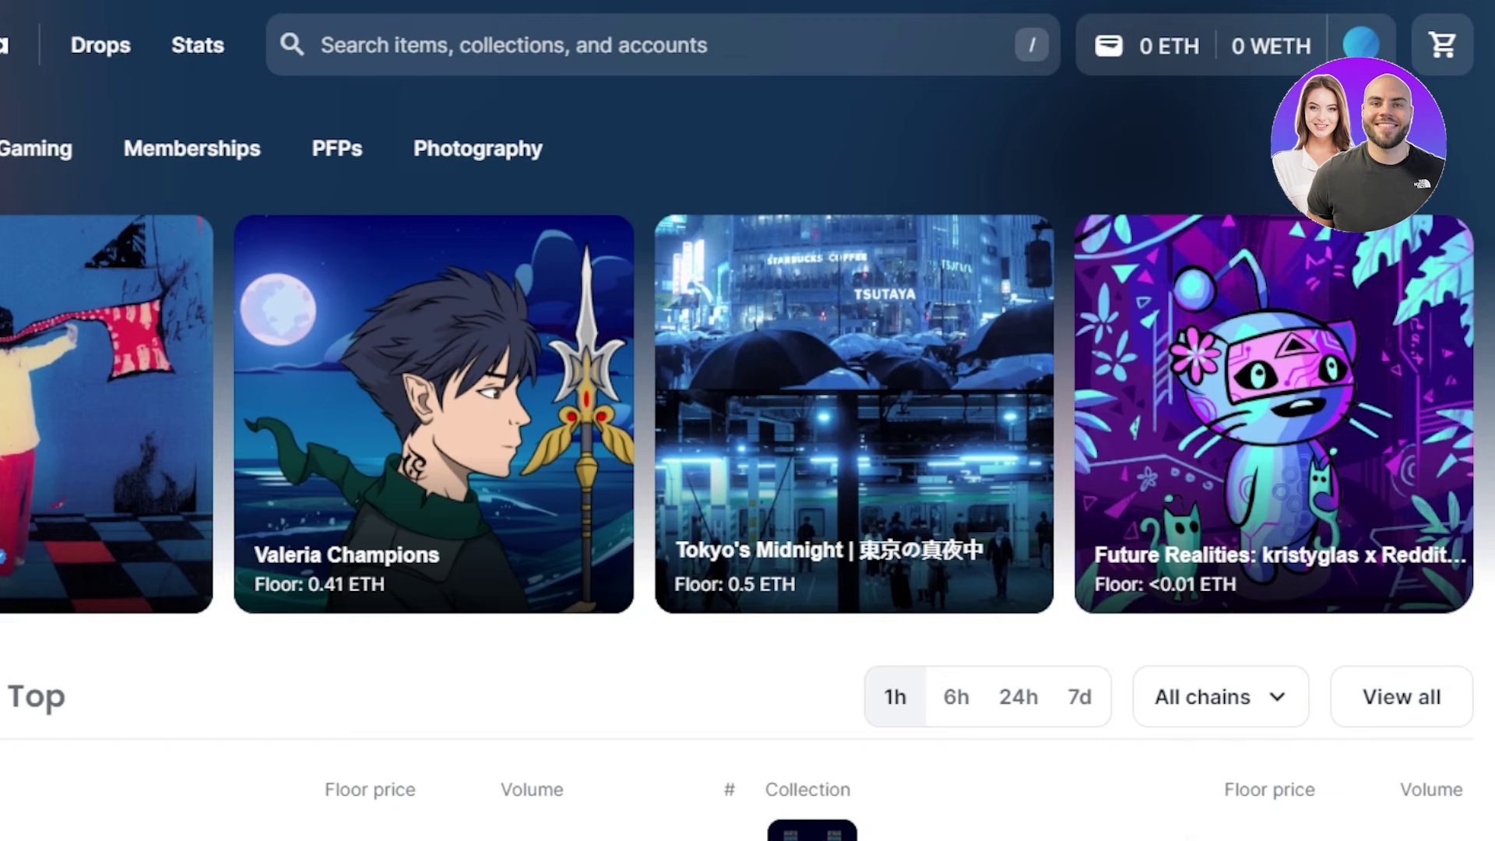
# Step: Choose Create from the profile menu and look over the Create New Item form
pyautogui.moveTo(1372, 53)
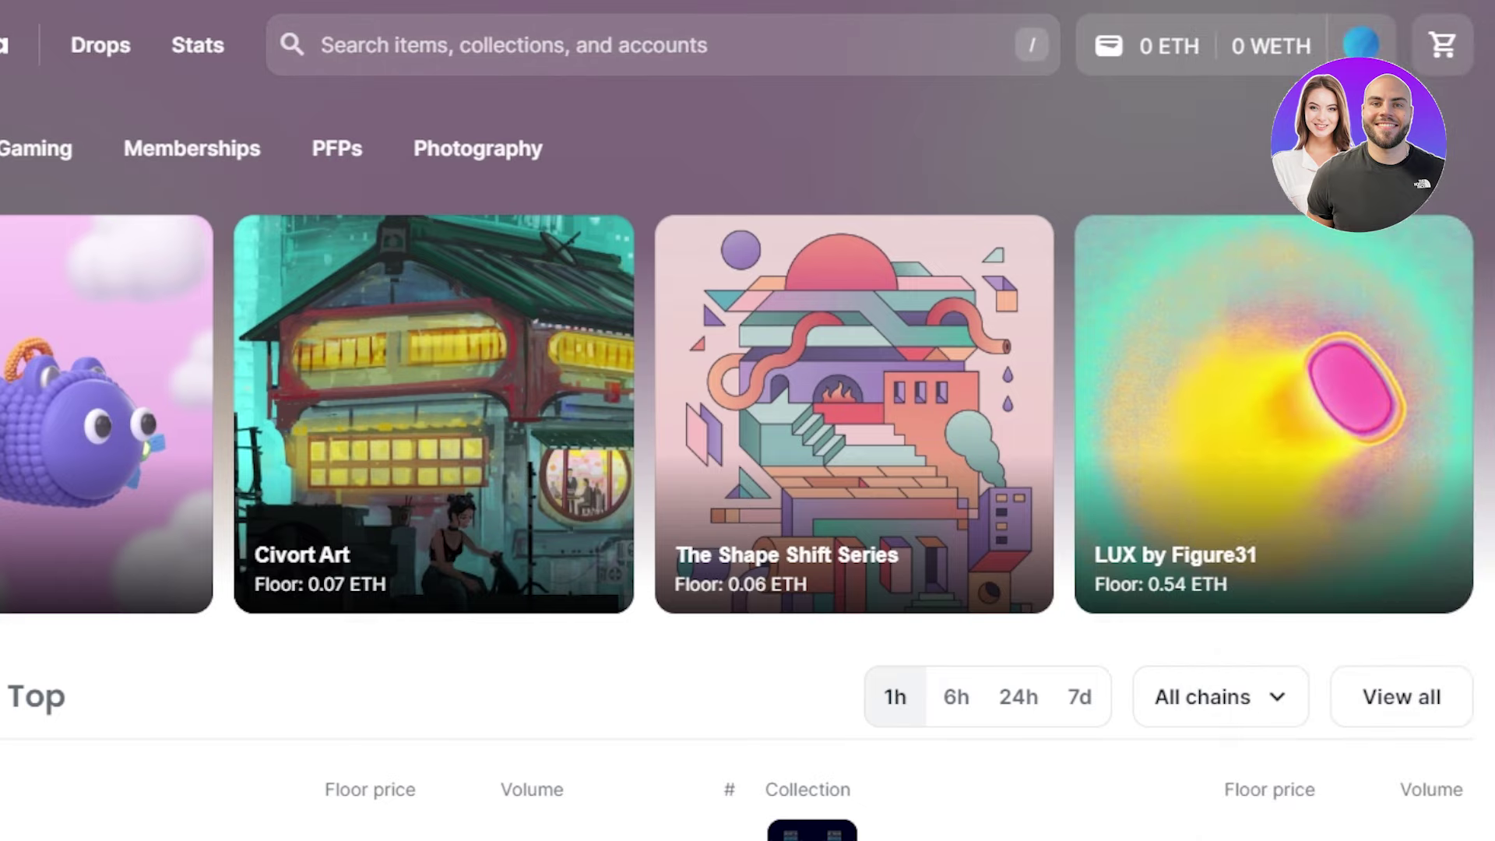
pyautogui.scroll(-5, 685, 389)
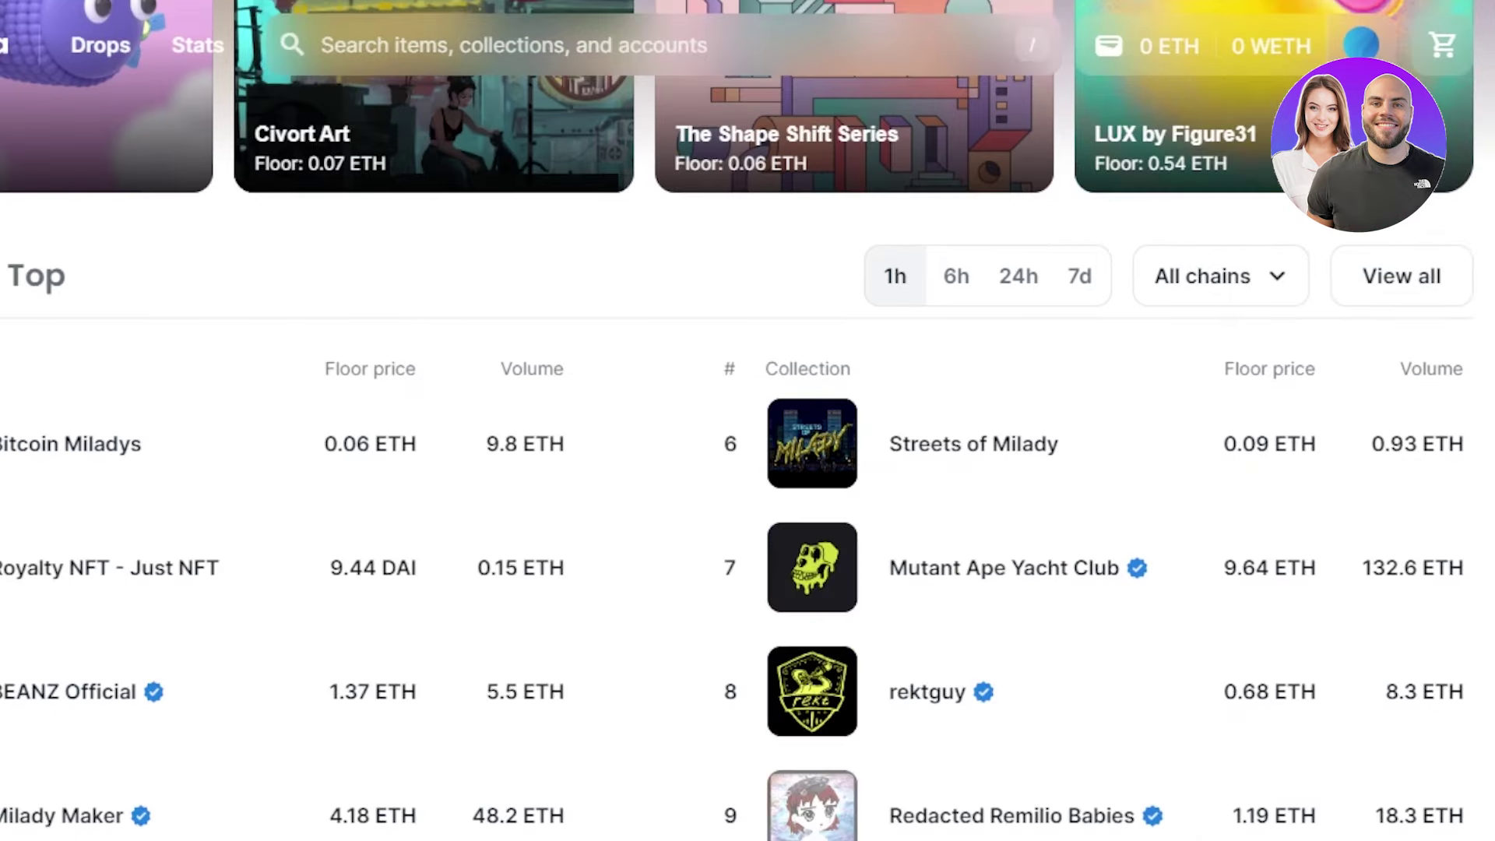
pyautogui.scroll(5, 686, 389)
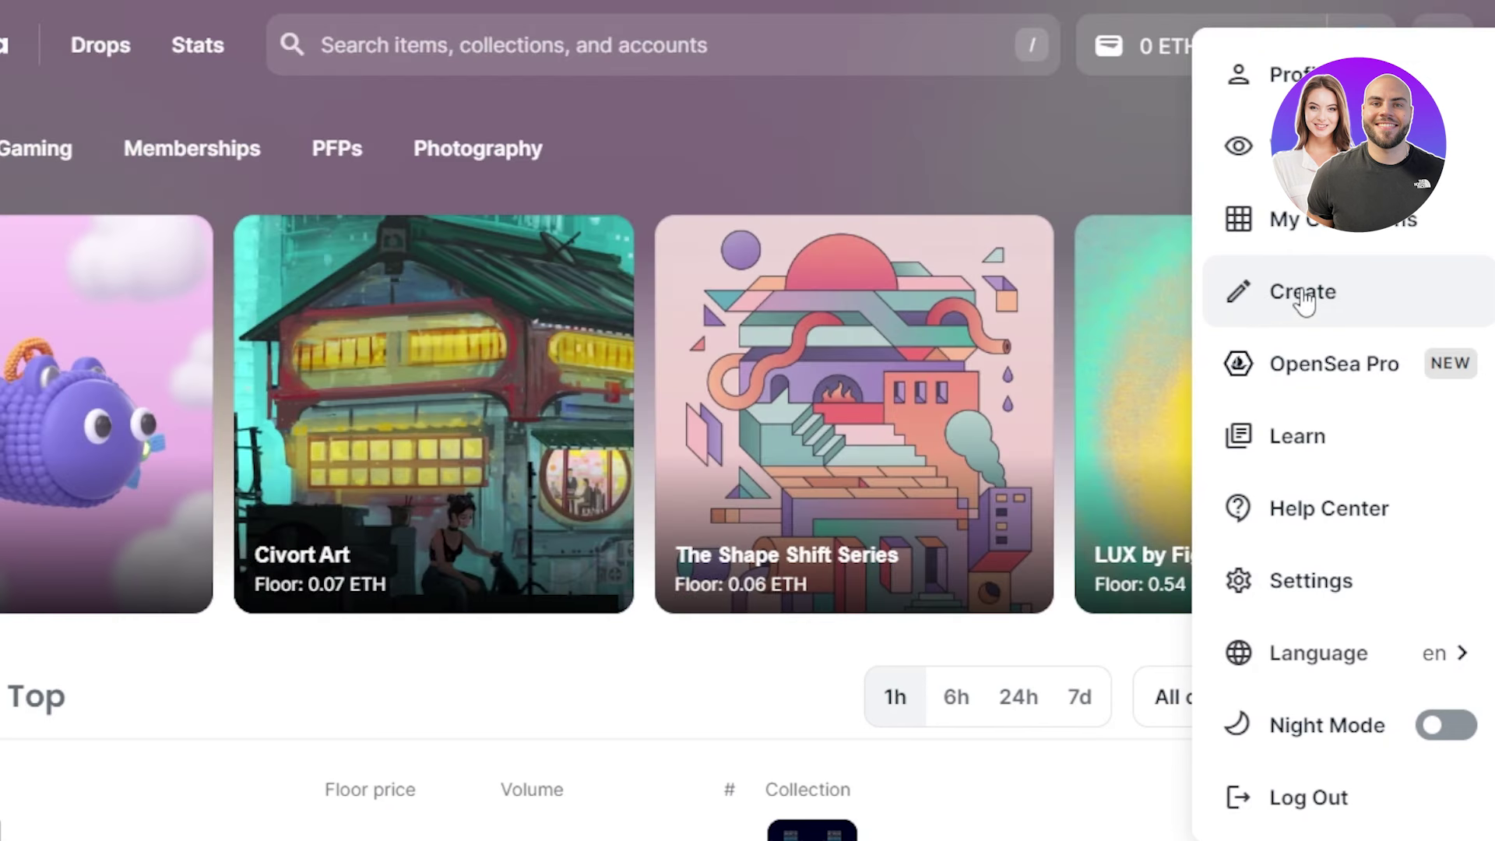
pyautogui.click(1304, 302)
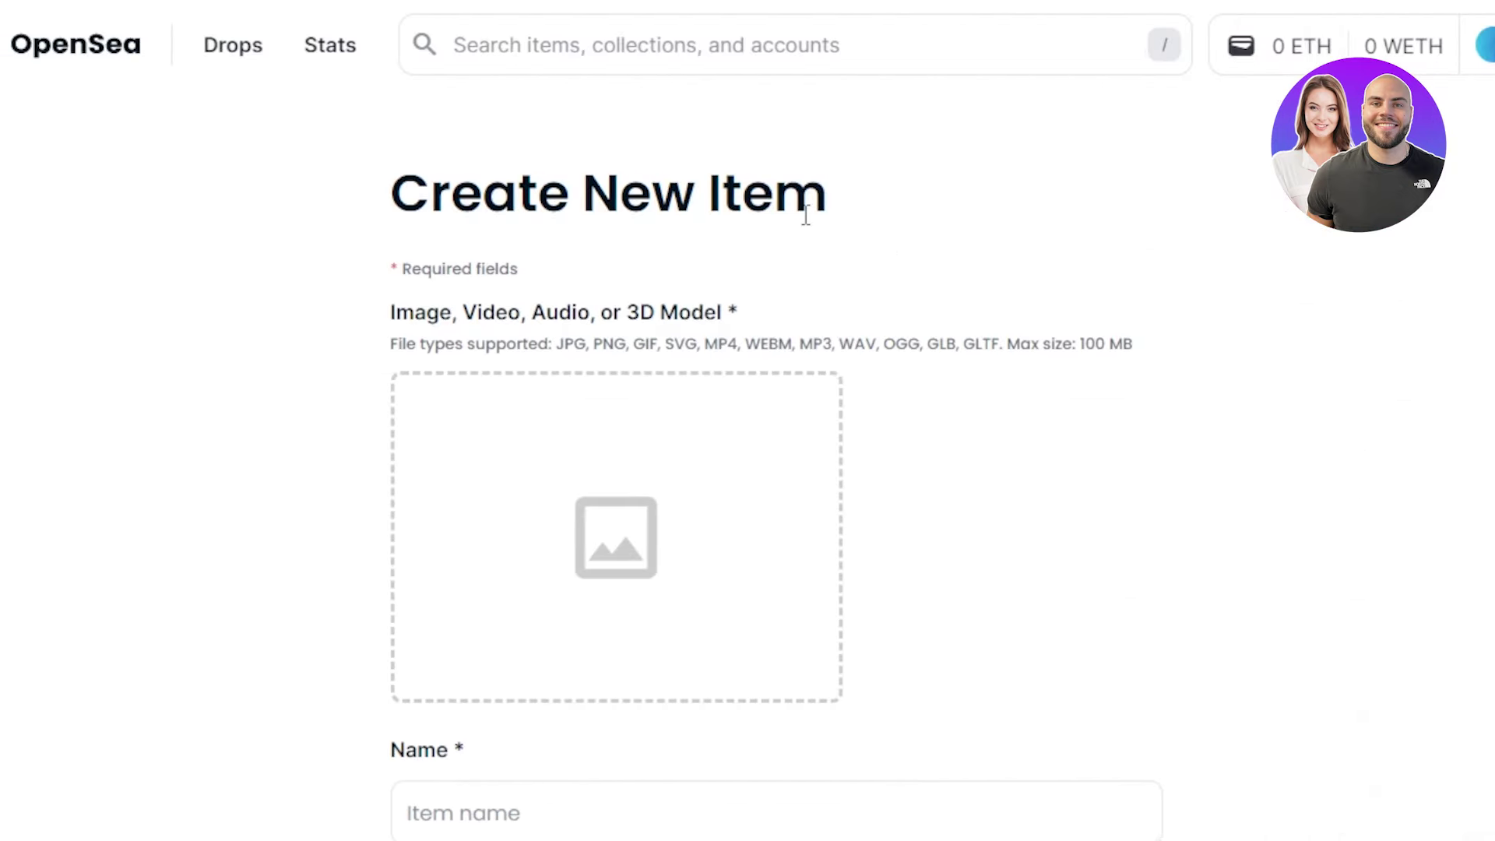
pyautogui.scroll(-10, 777, 467)
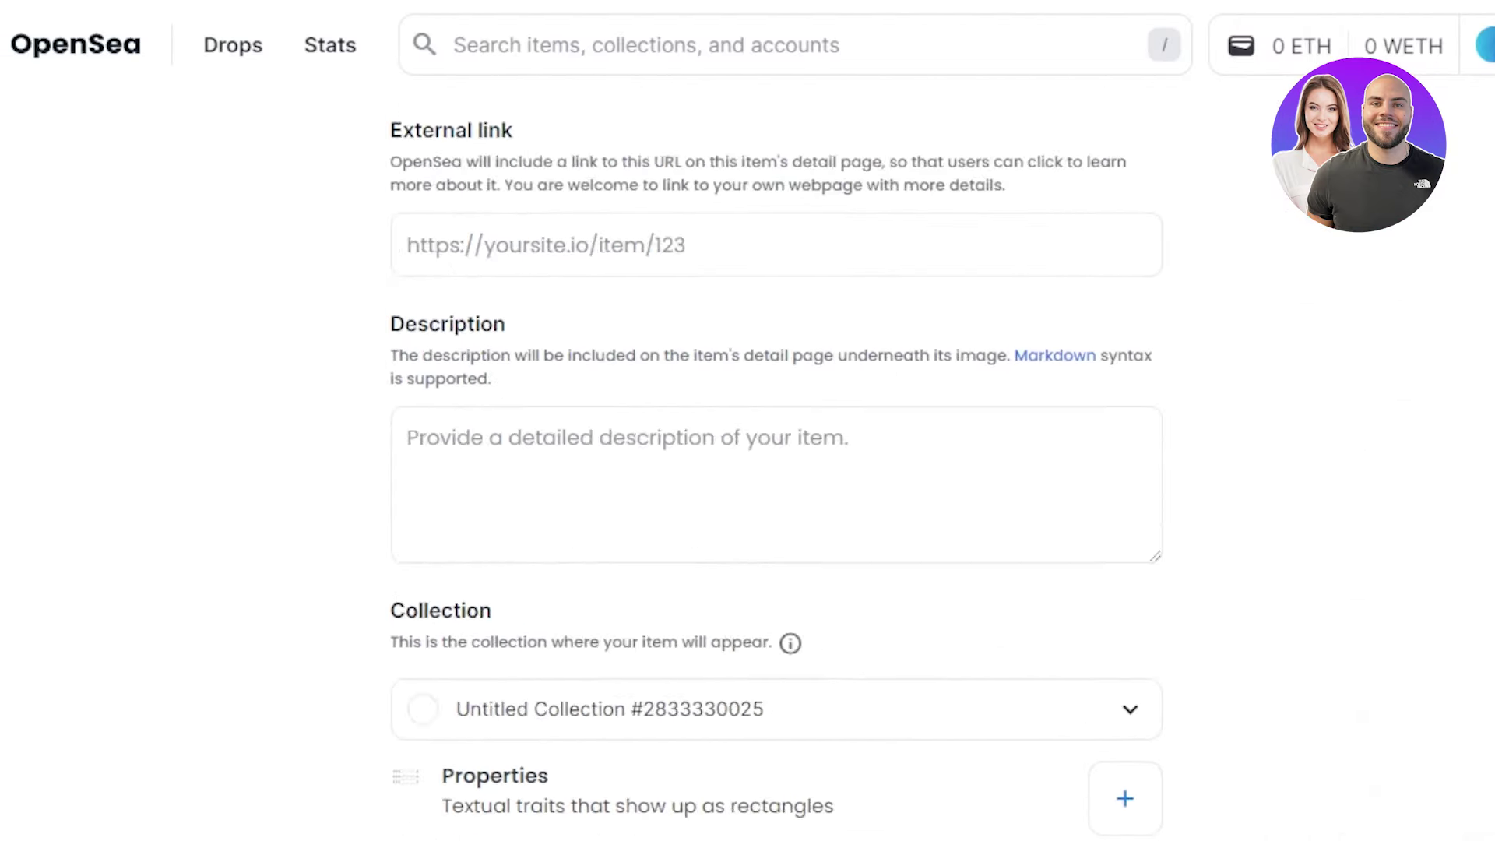
pyautogui.scroll(-12, 776, 467)
pyautogui.scroll(14, 777, 467)
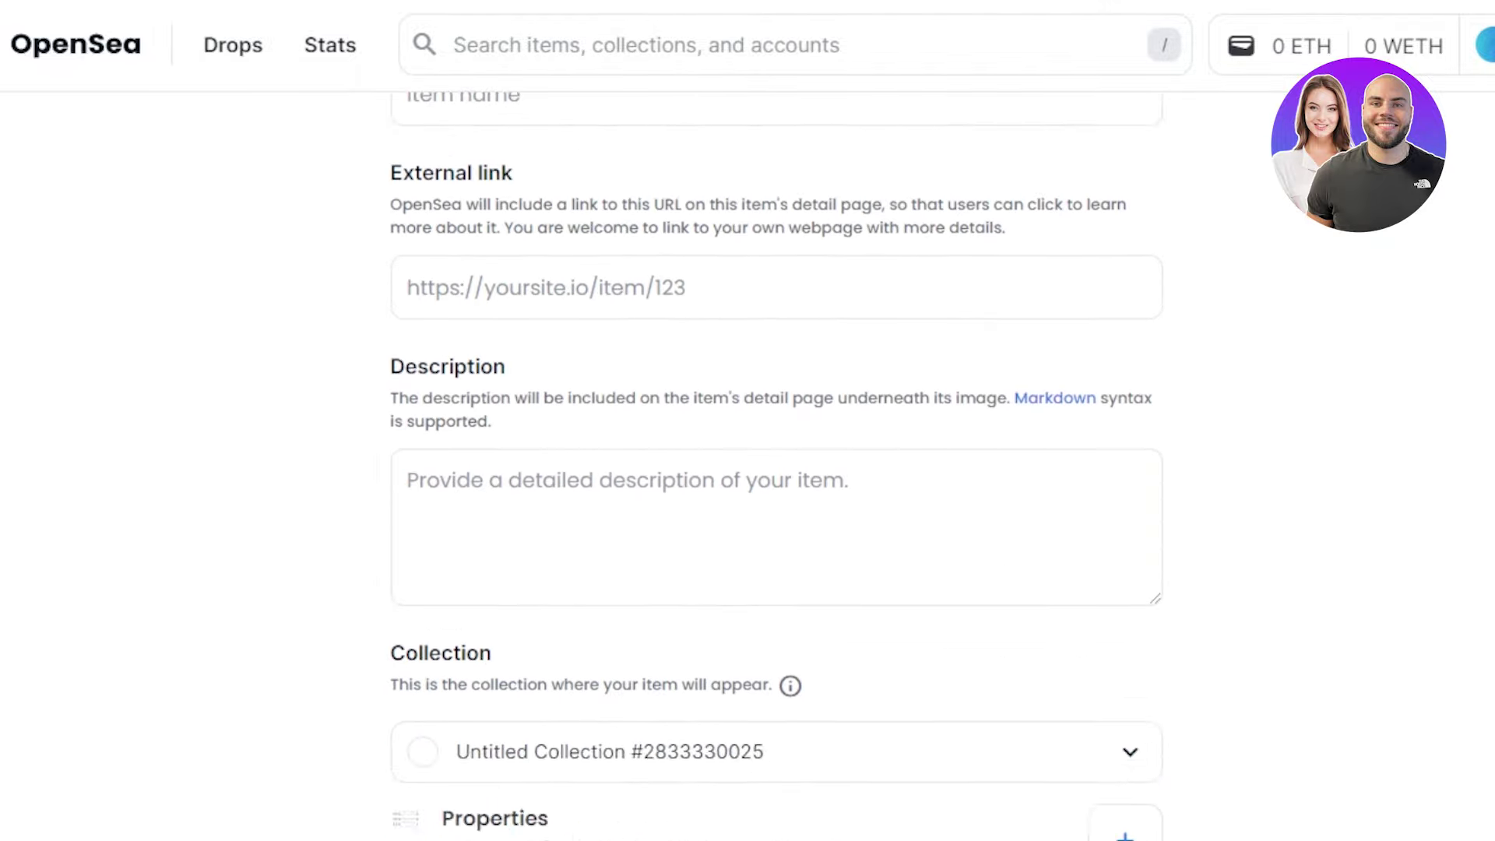
pyautogui.scroll(8, 777, 467)
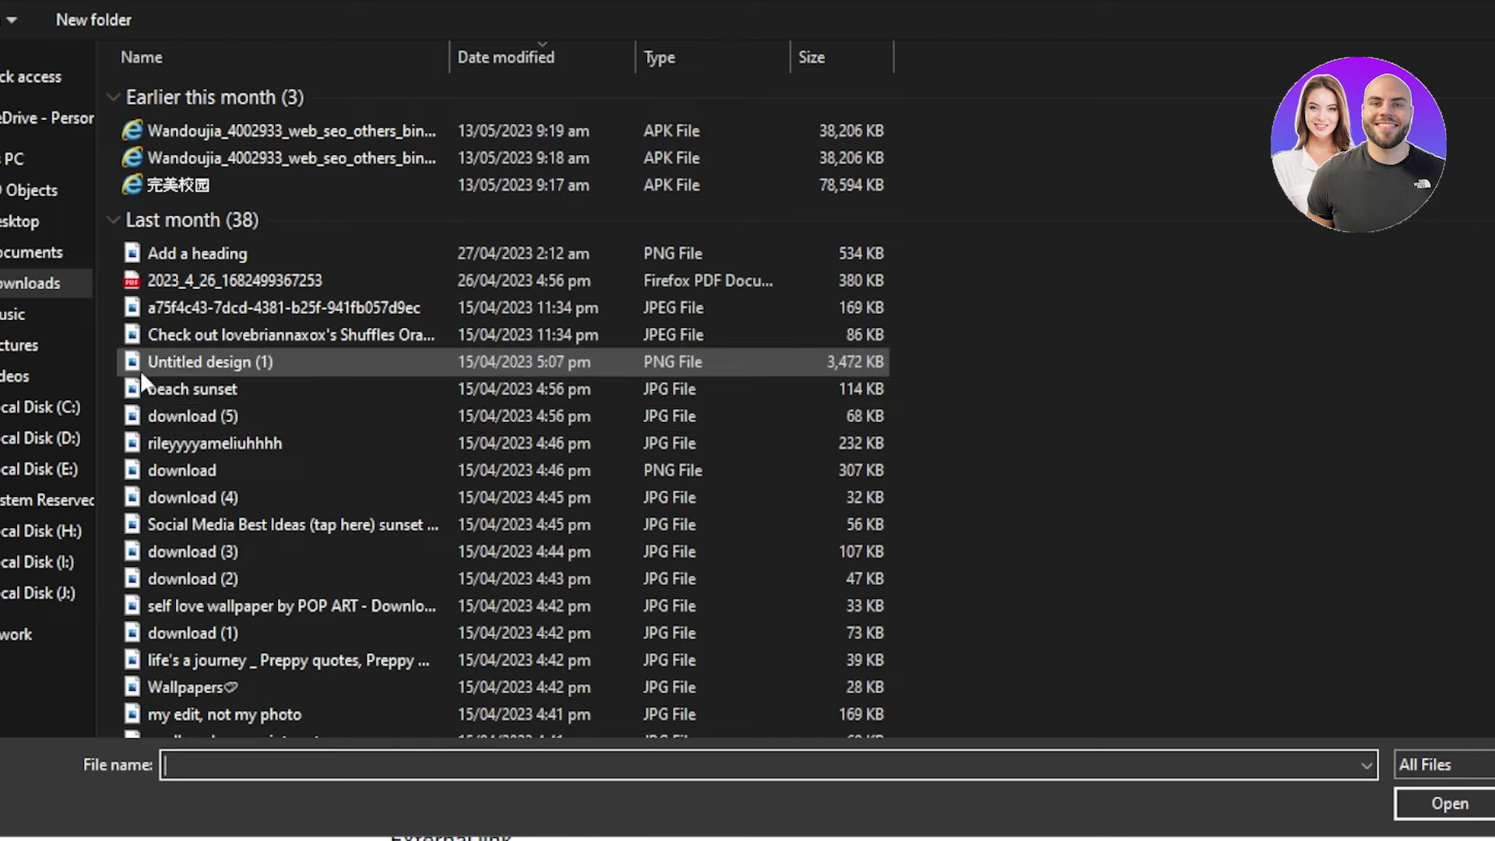
# Step: Upload the collage PNG from the Downloads folder as the item's artwork
pyautogui.doubleClick(207, 395)
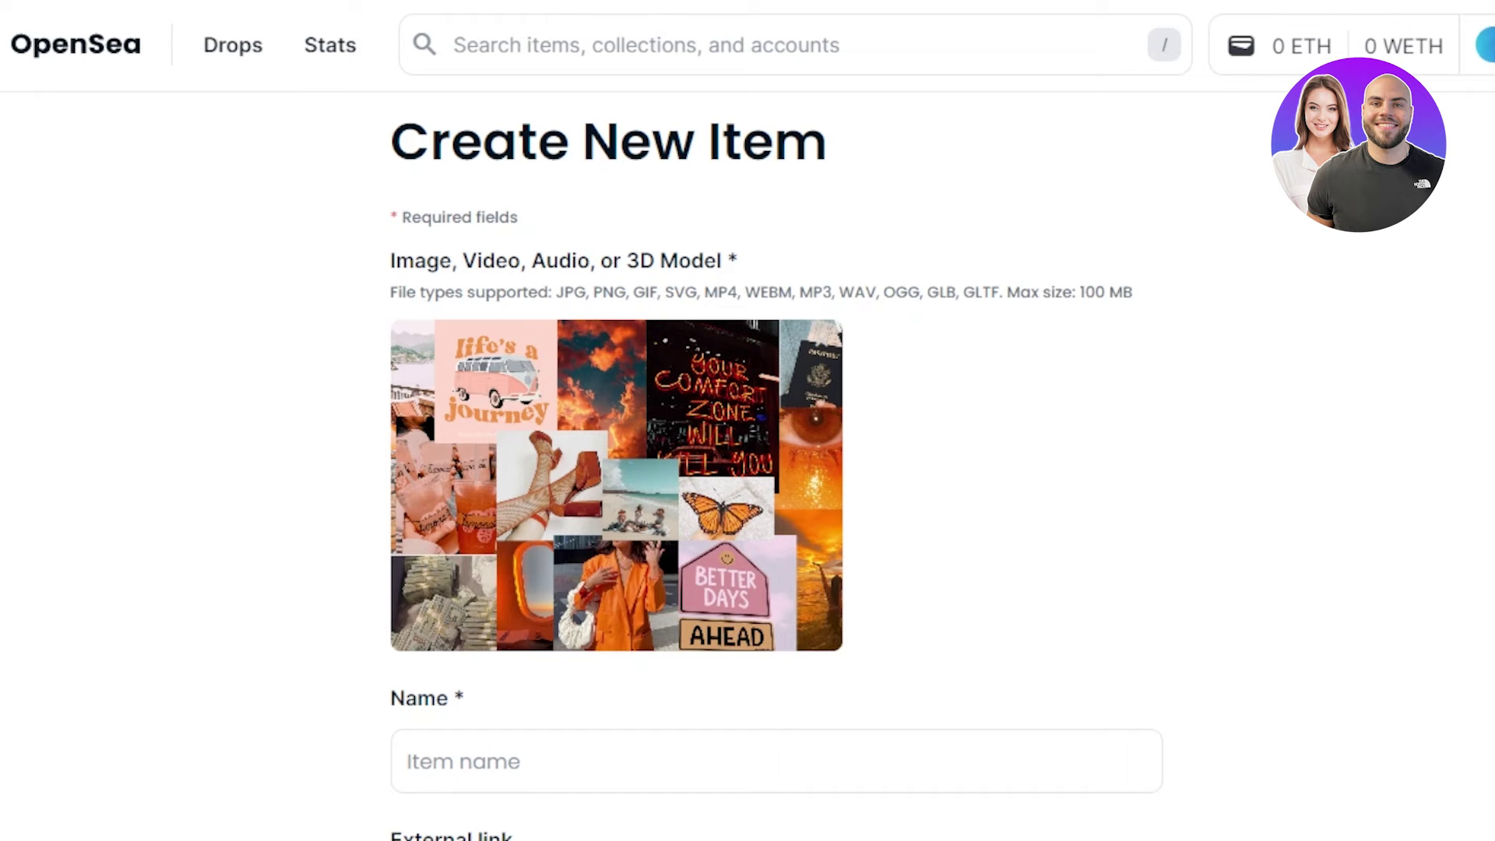
# Step: Check the collage preview in the Image, Video, Audio, or 3D Model upload box
pyautogui.scroll(-7, 776, 467)
pyautogui.scroll(4, 777, 468)
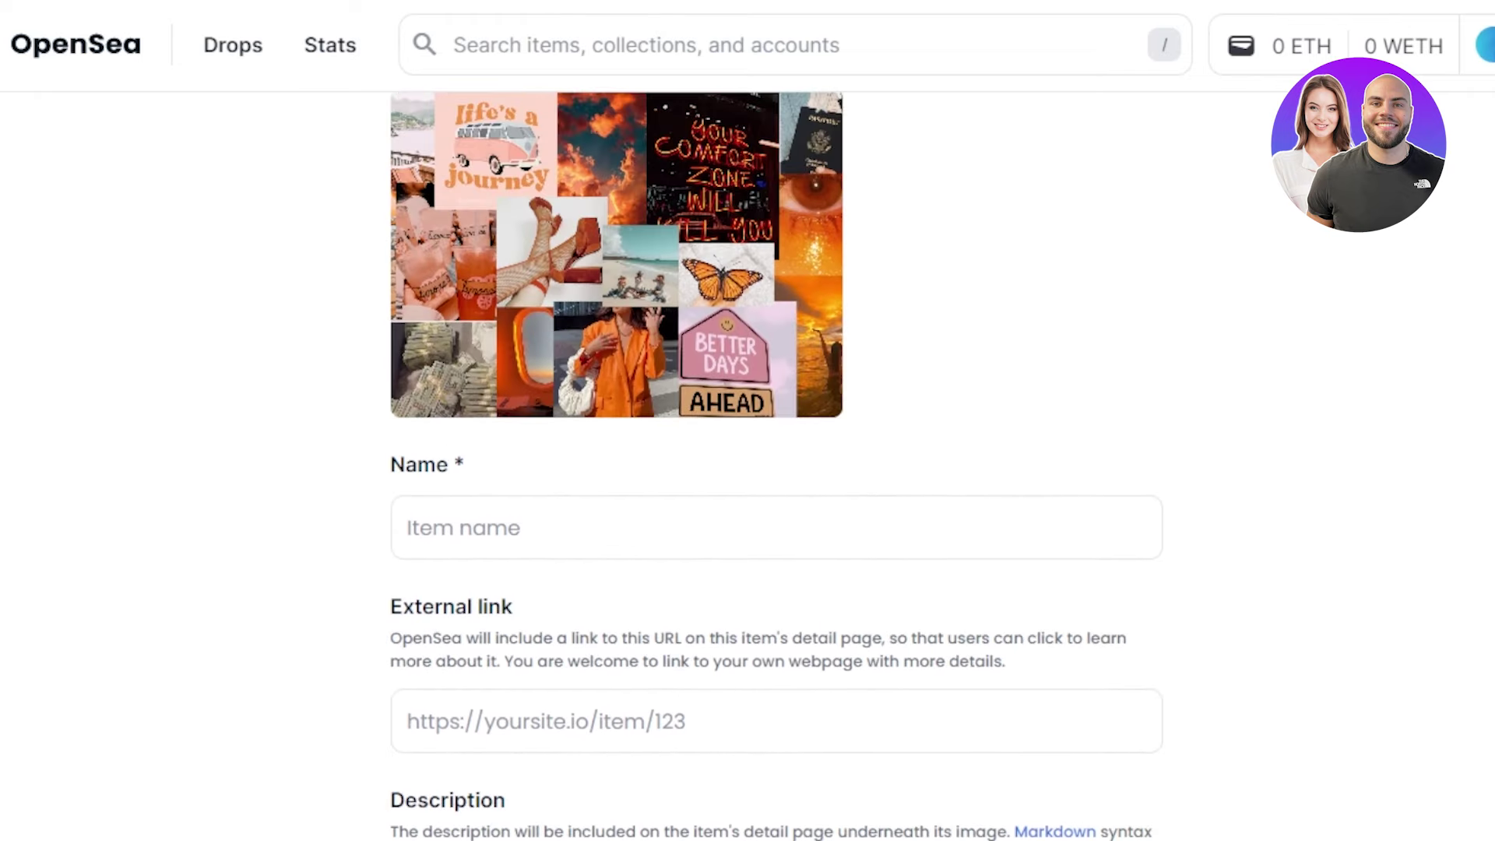
pyautogui.scroll(3, 776, 467)
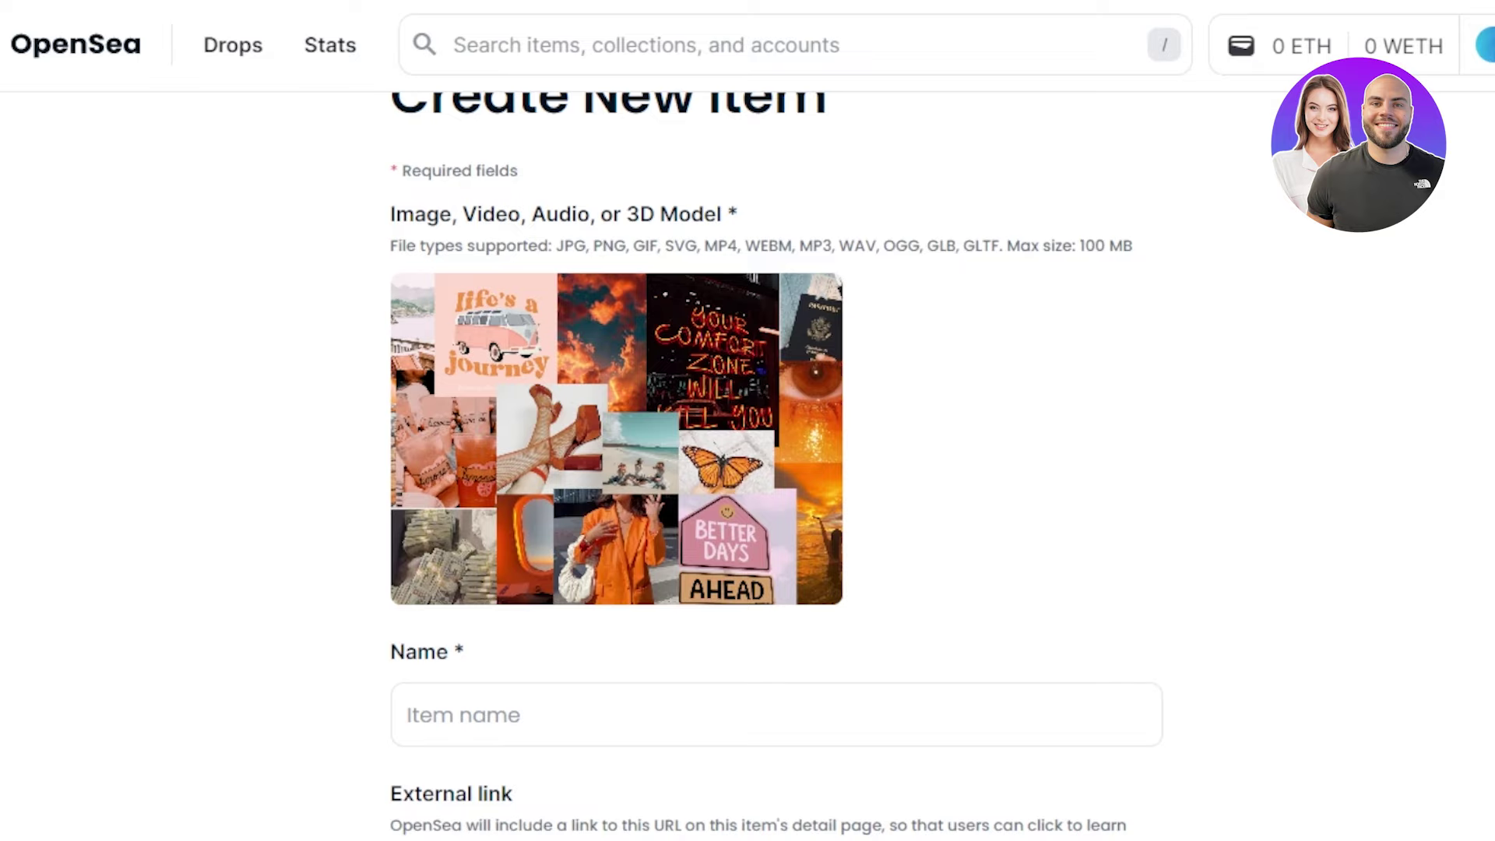
pyautogui.scroll(-1, 777, 467)
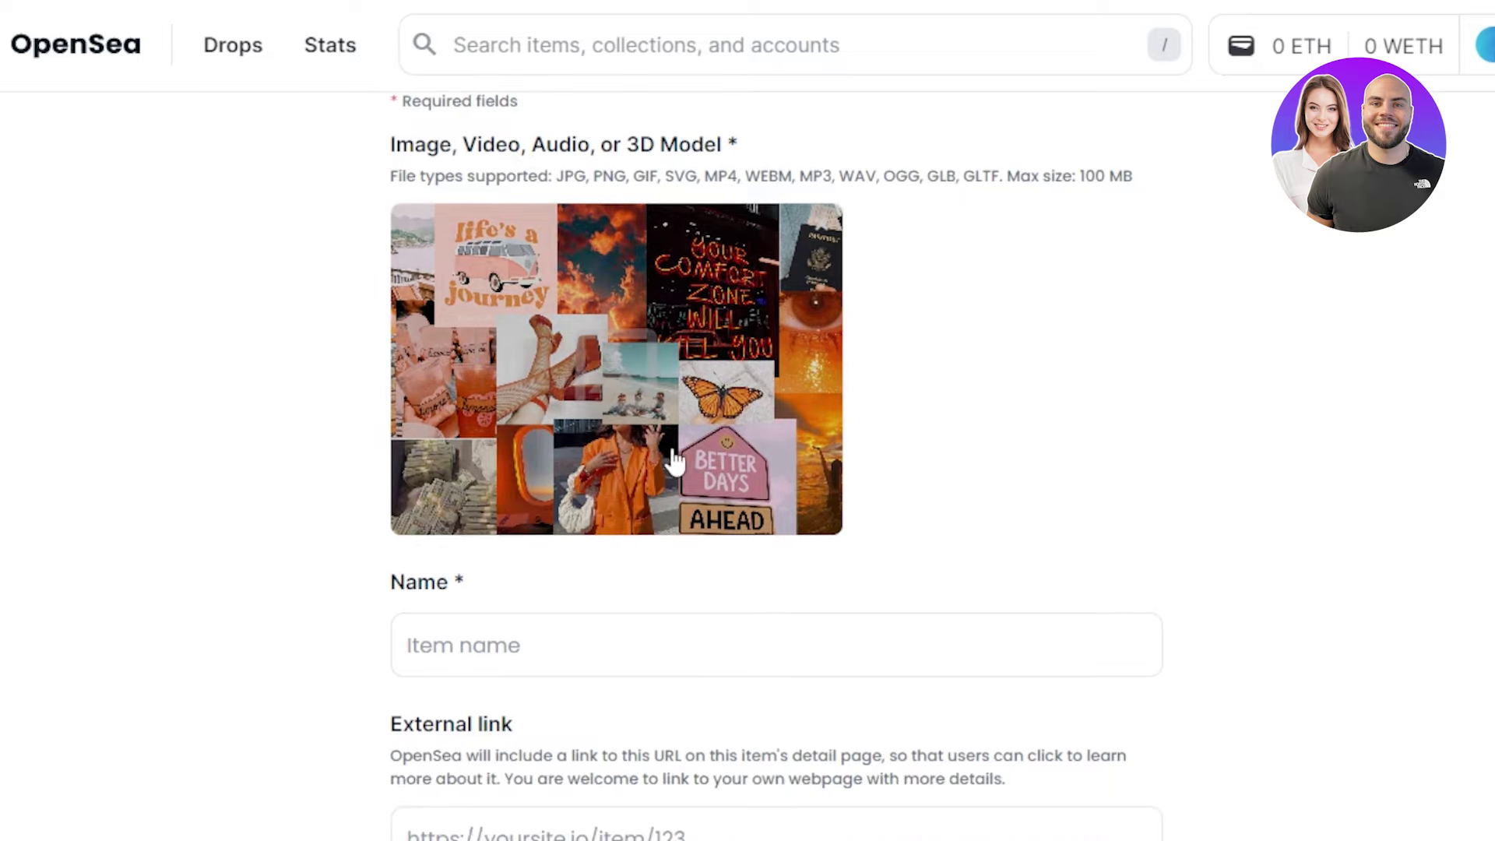
pyautogui.scroll(-4, 1184, 260)
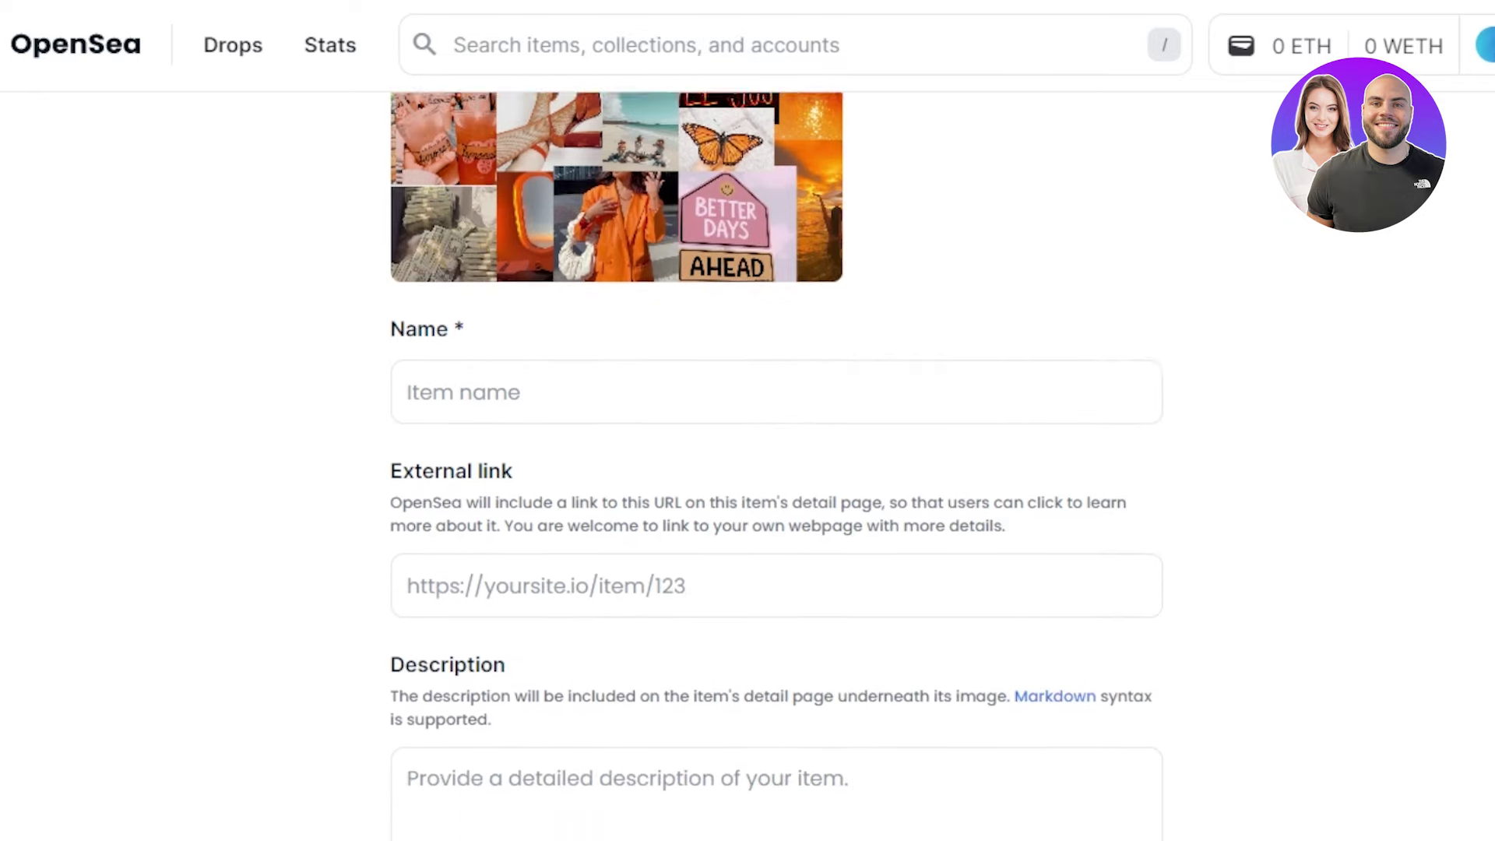
# Step: Paste 'NFT AESTHETICS' into the Name field, leaving External link empty
pyautogui.click(461, 345)
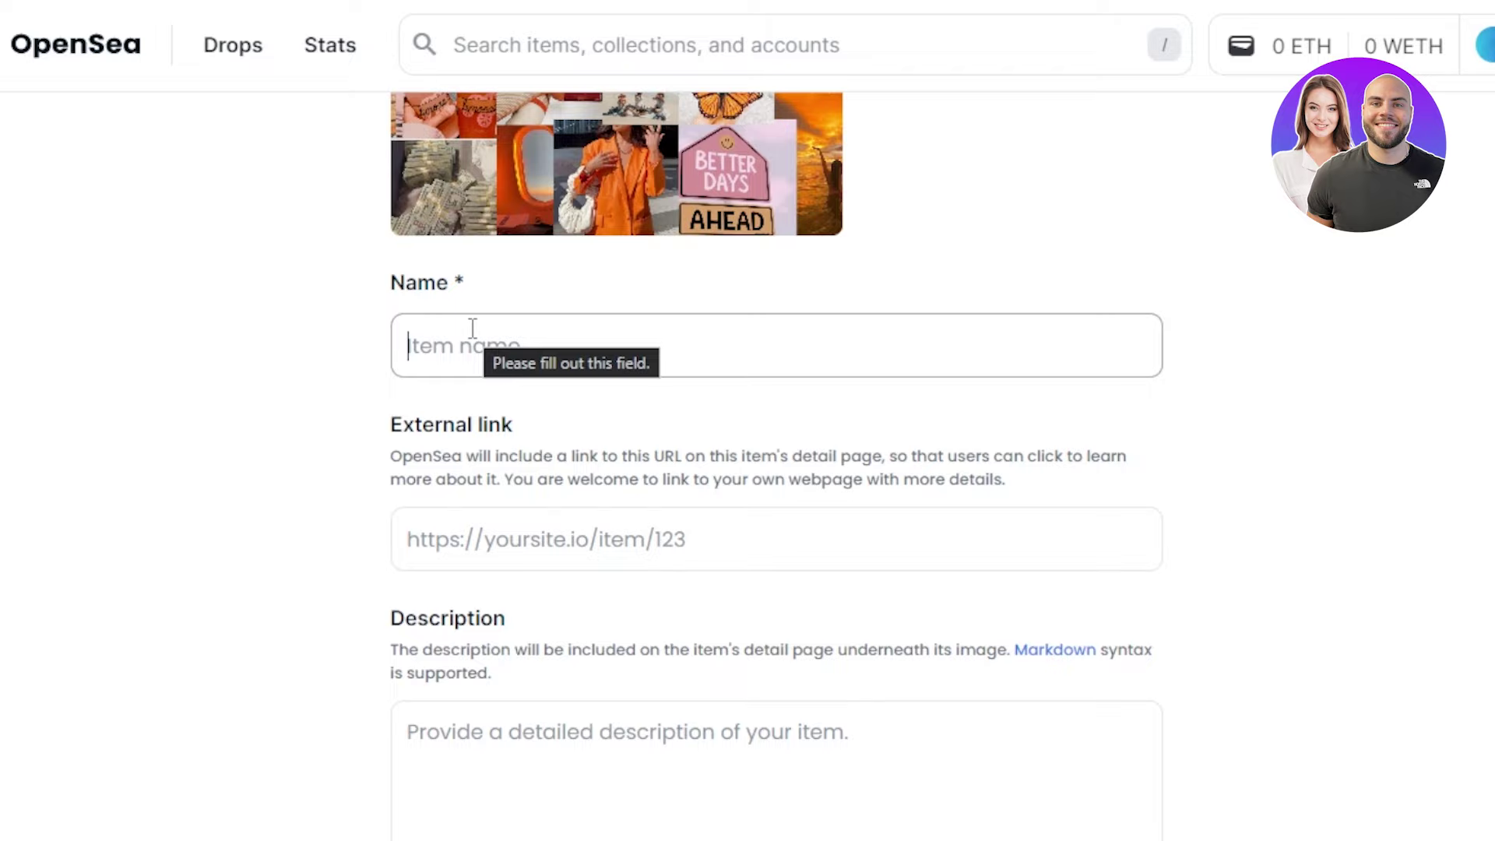
pyautogui.write('NFT AESTHETICS')
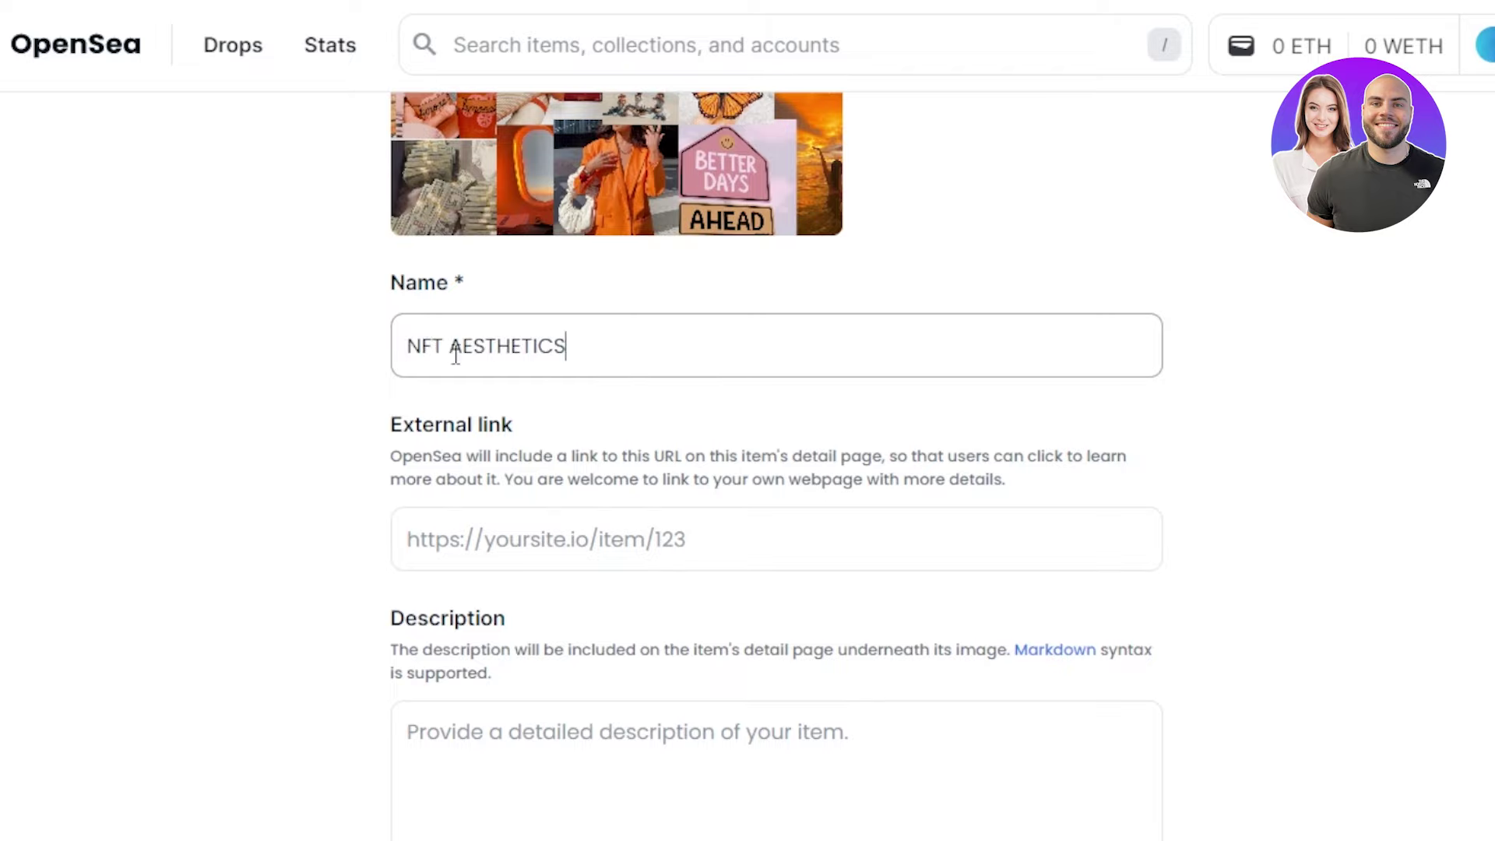
pyautogui.scroll(-1, 776, 466)
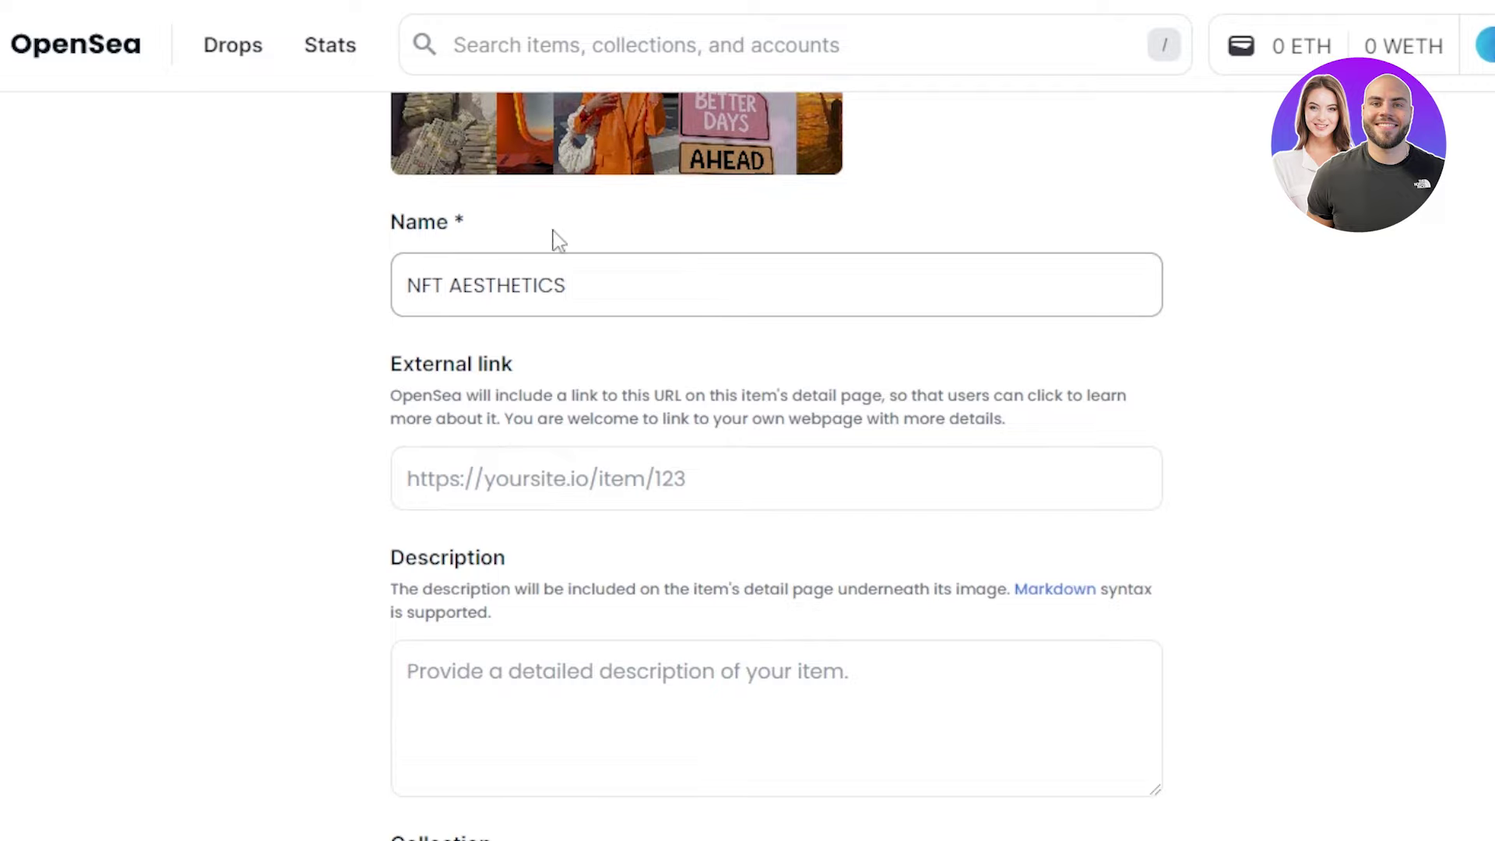
pyautogui.scroll(-1, 779, 467)
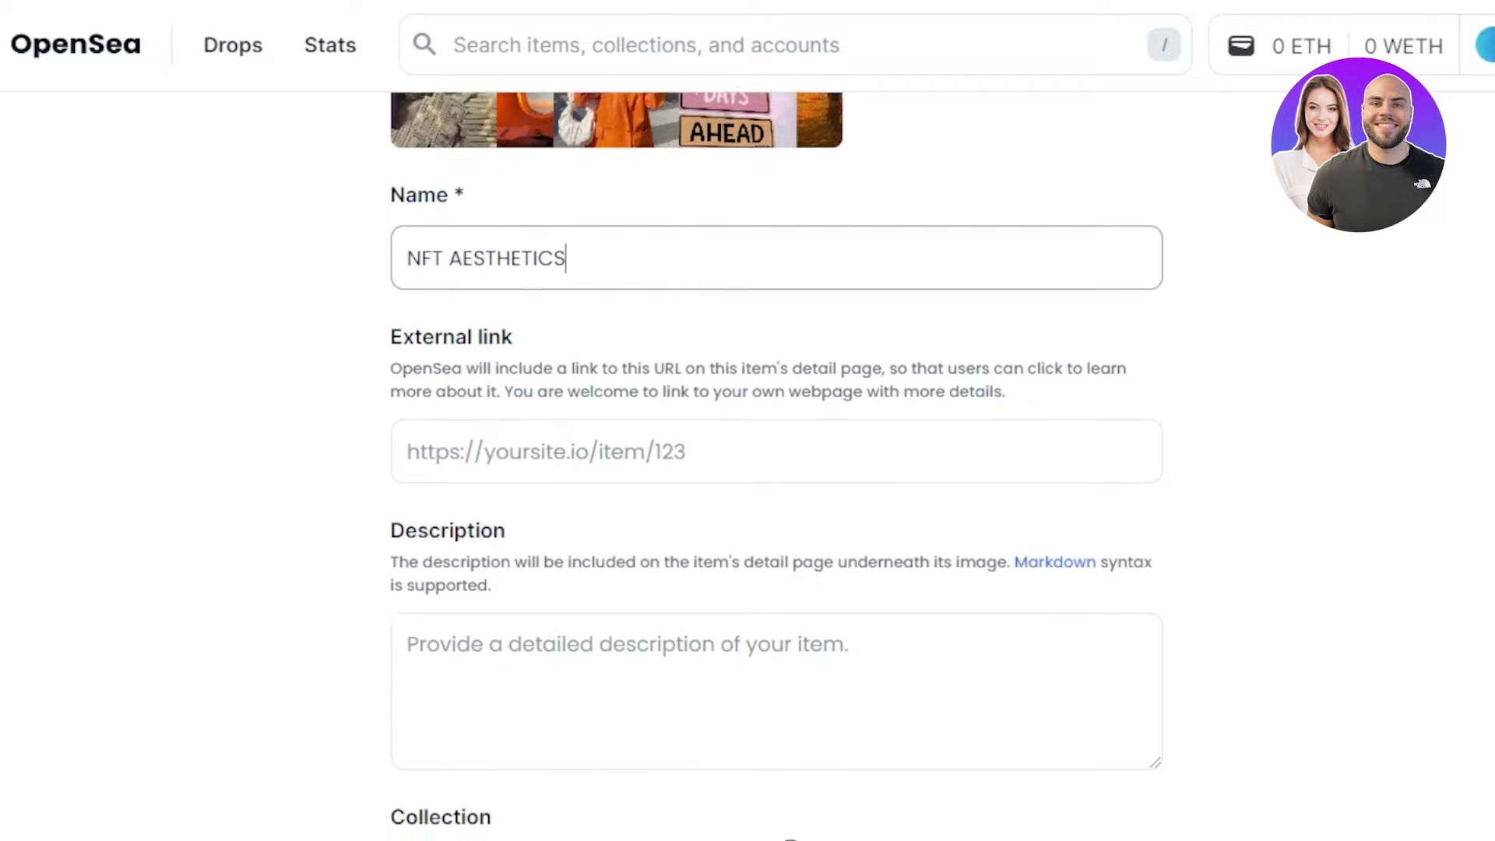
pyautogui.click(461, 417)
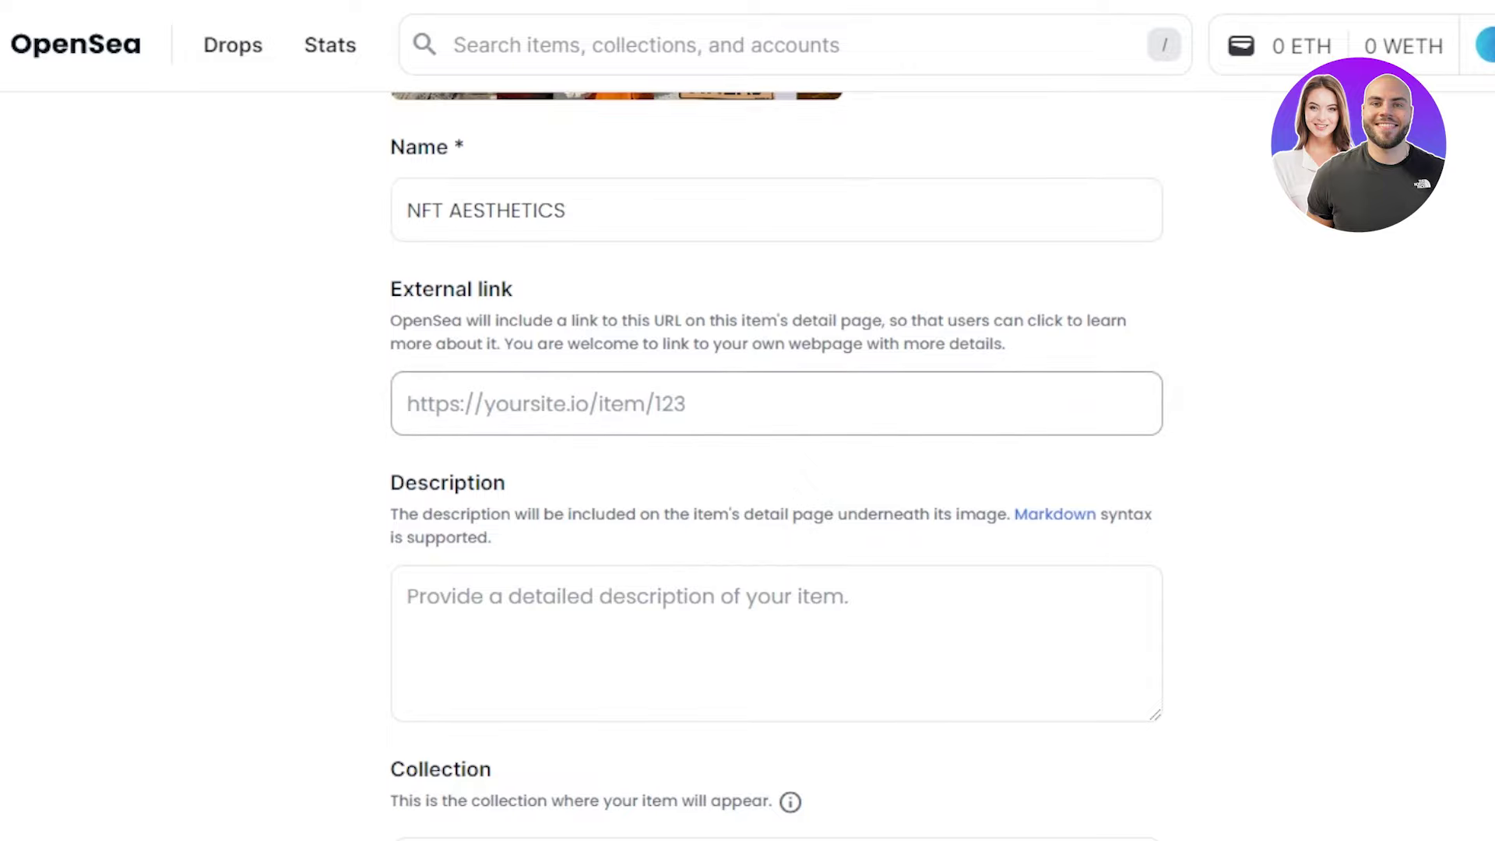
pyautogui.scroll(6, 1315, 428)
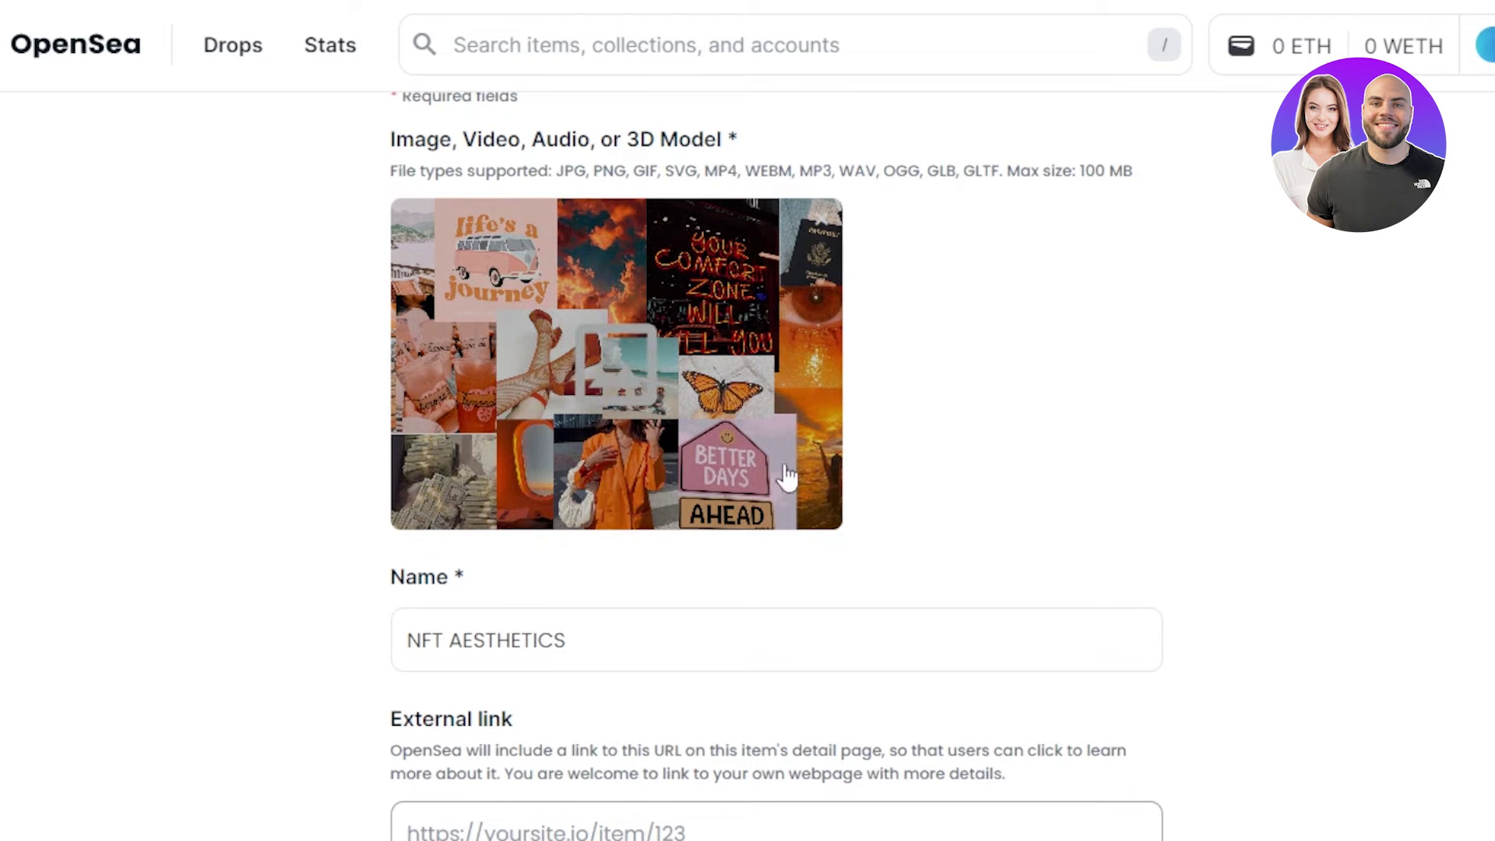
pyautogui.scroll(-3, 777, 465)
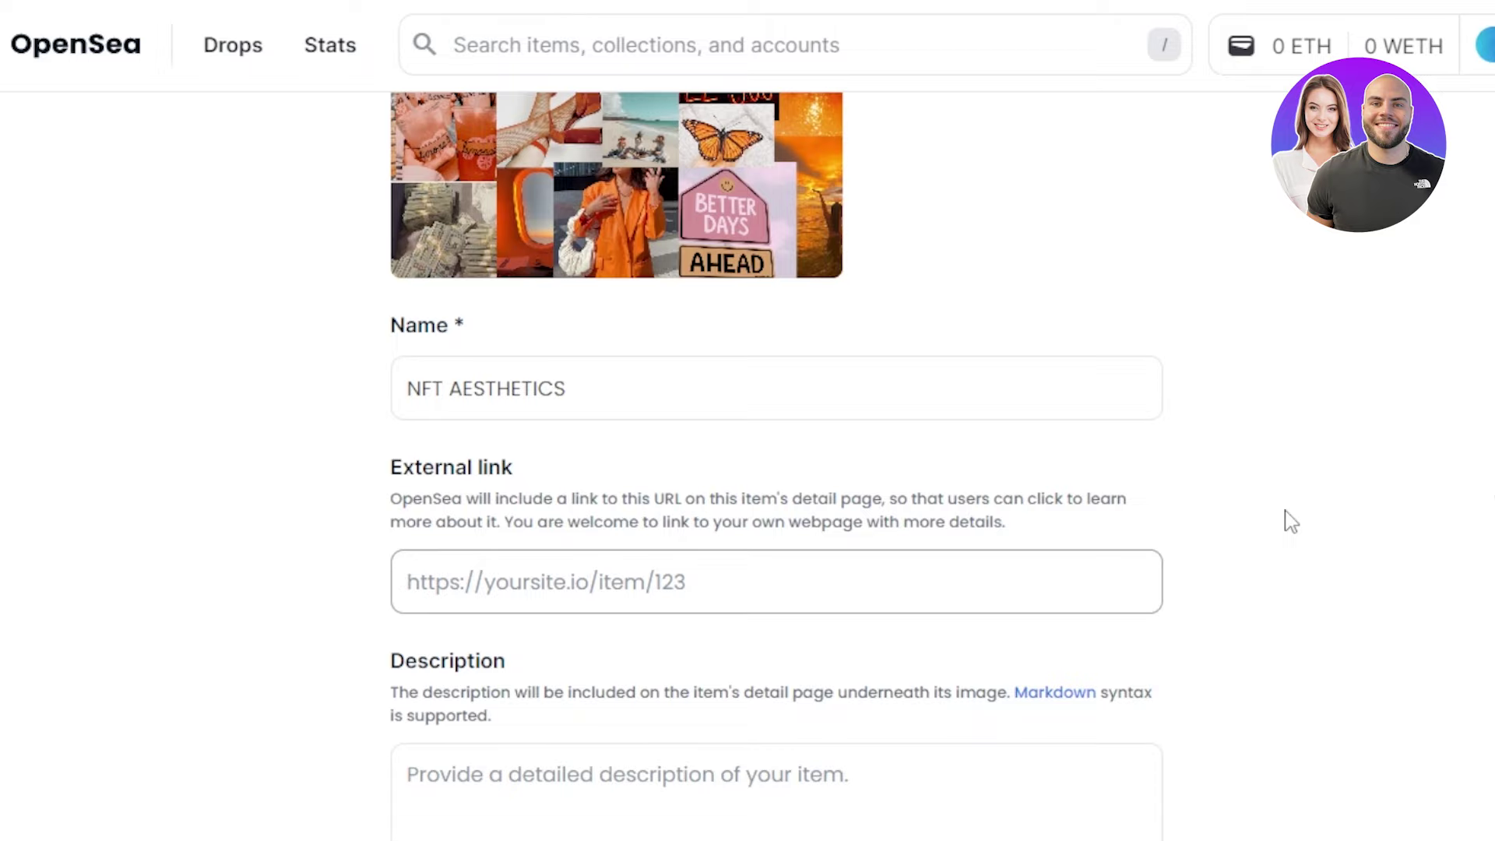
# Step: Enter 'DESCRIPTION' in the Description box and bring up the Collection list
pyautogui.scroll(-3, 776, 468)
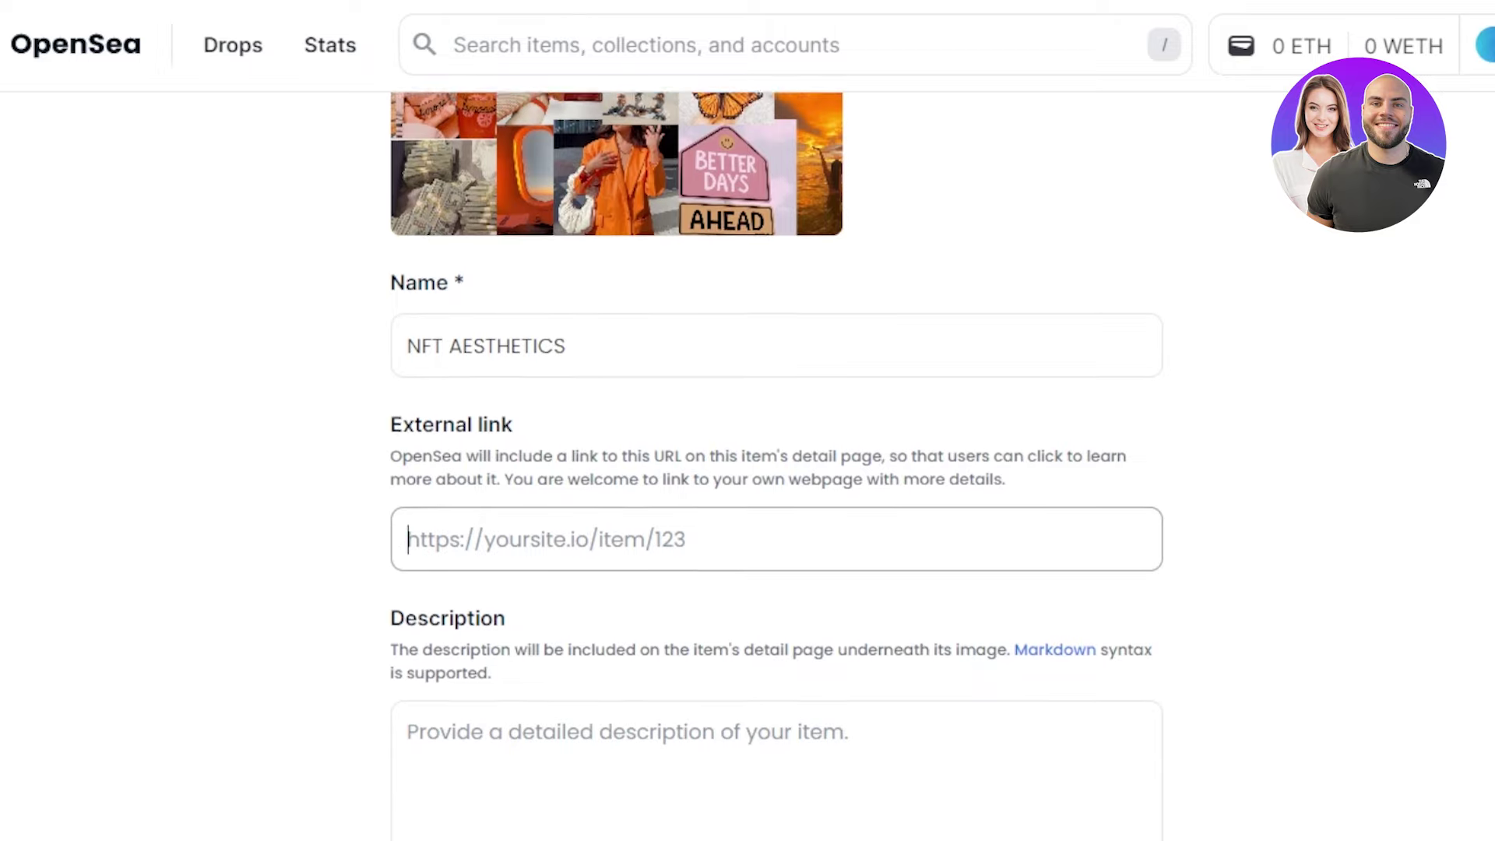
pyautogui.scroll(-2, 776, 467)
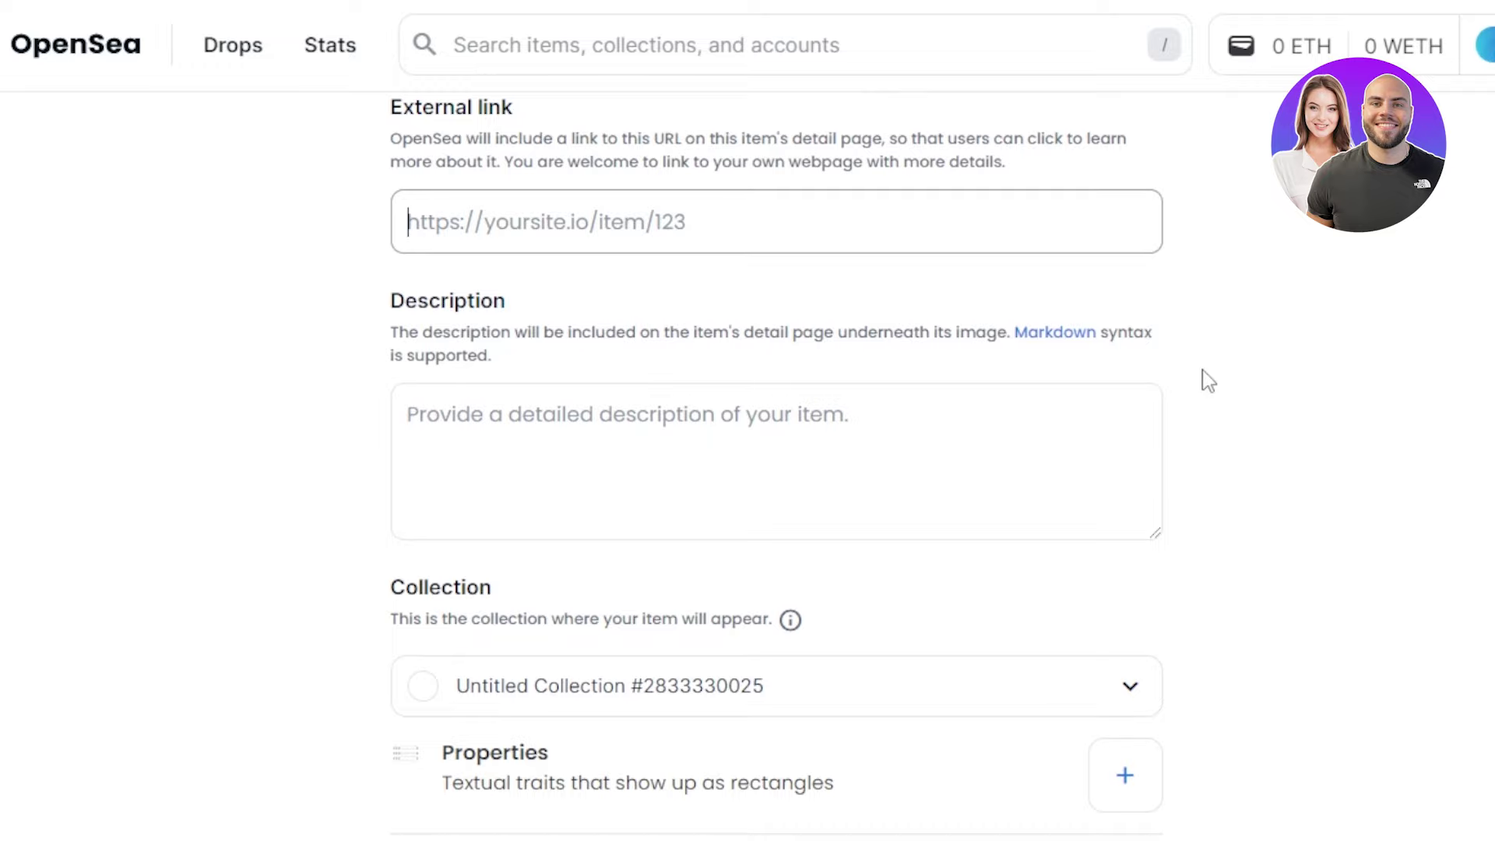
pyautogui.click(450, 418)
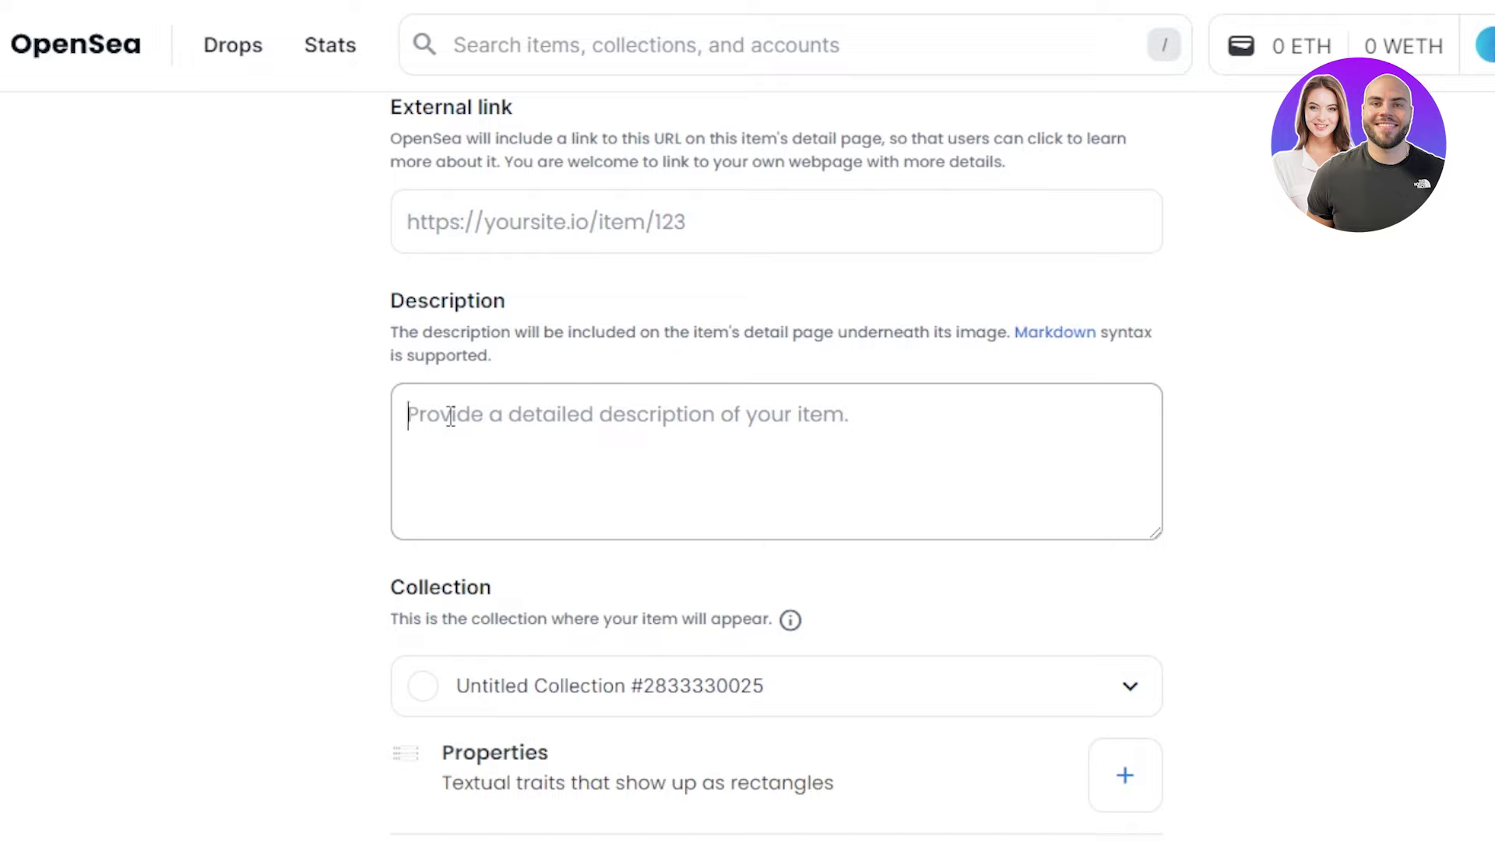
pyautogui.write('DESCRIP')
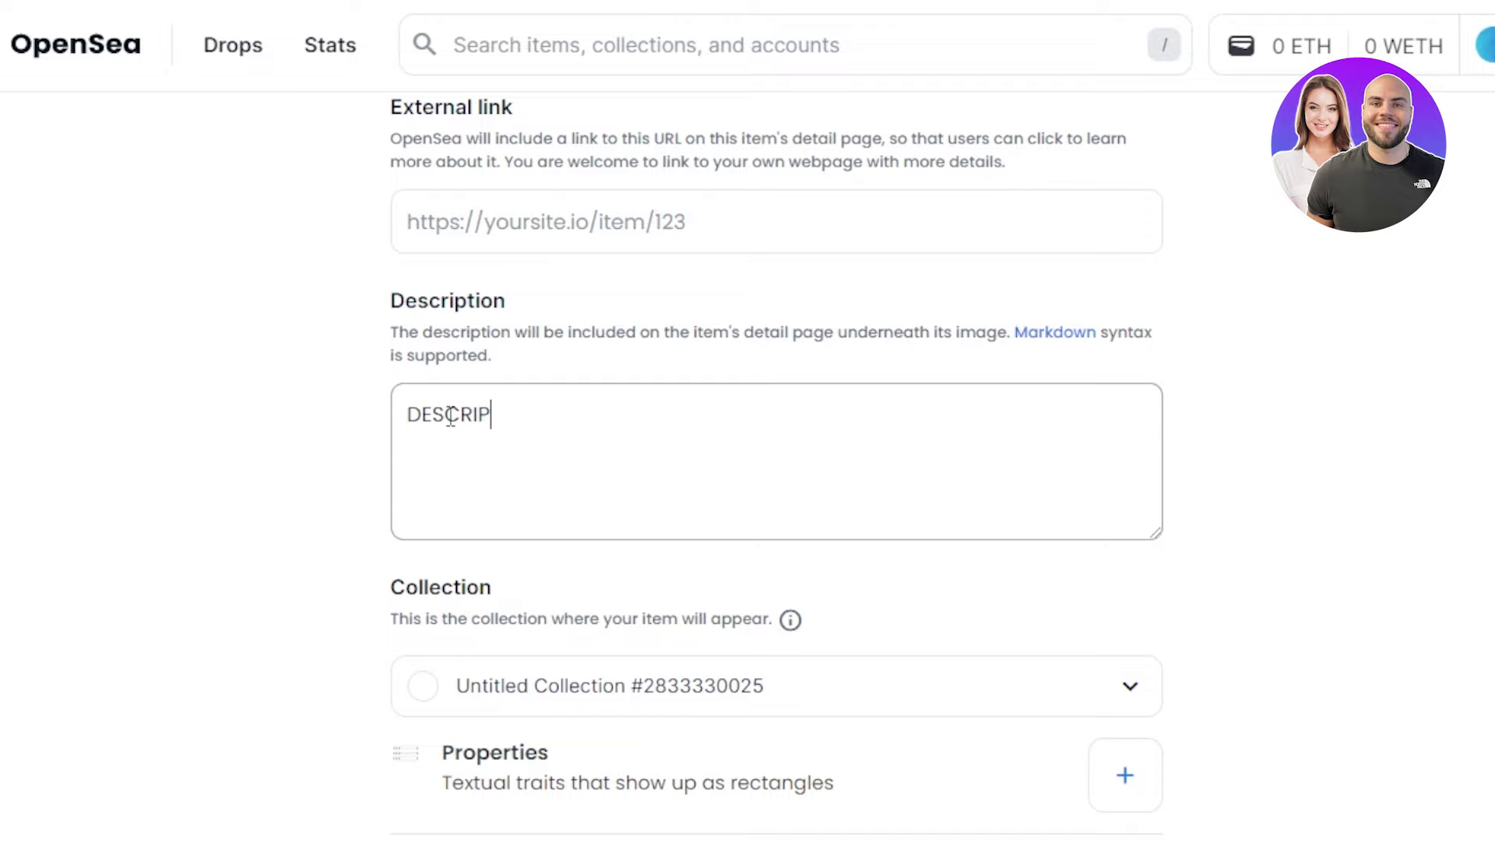
pyautogui.write('TION')
pyautogui.scroll(-3, 777, 467)
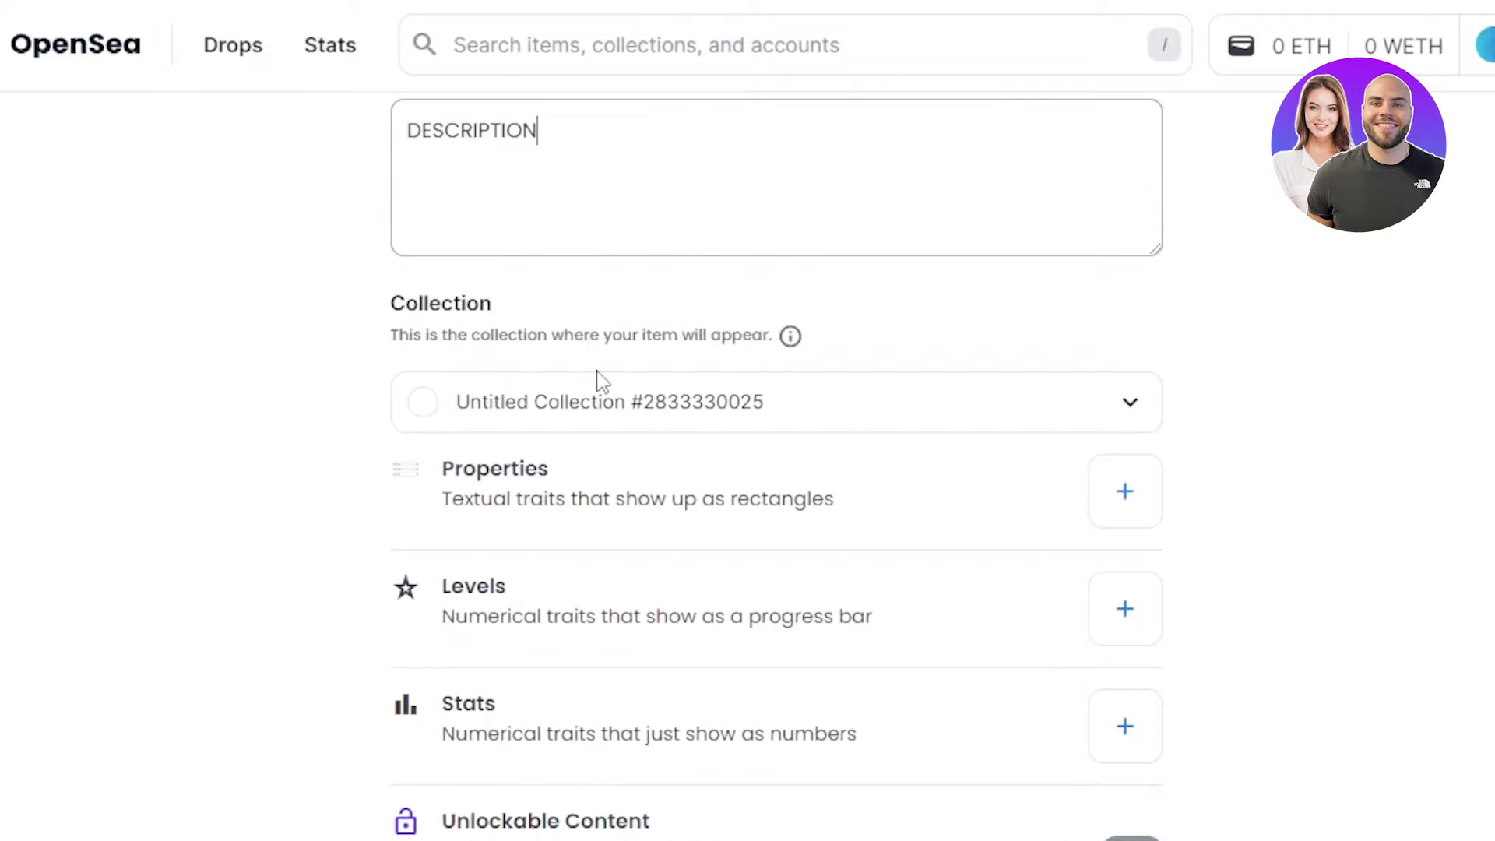
pyautogui.click(1124, 403)
pyautogui.scroll(1, 685, 156)
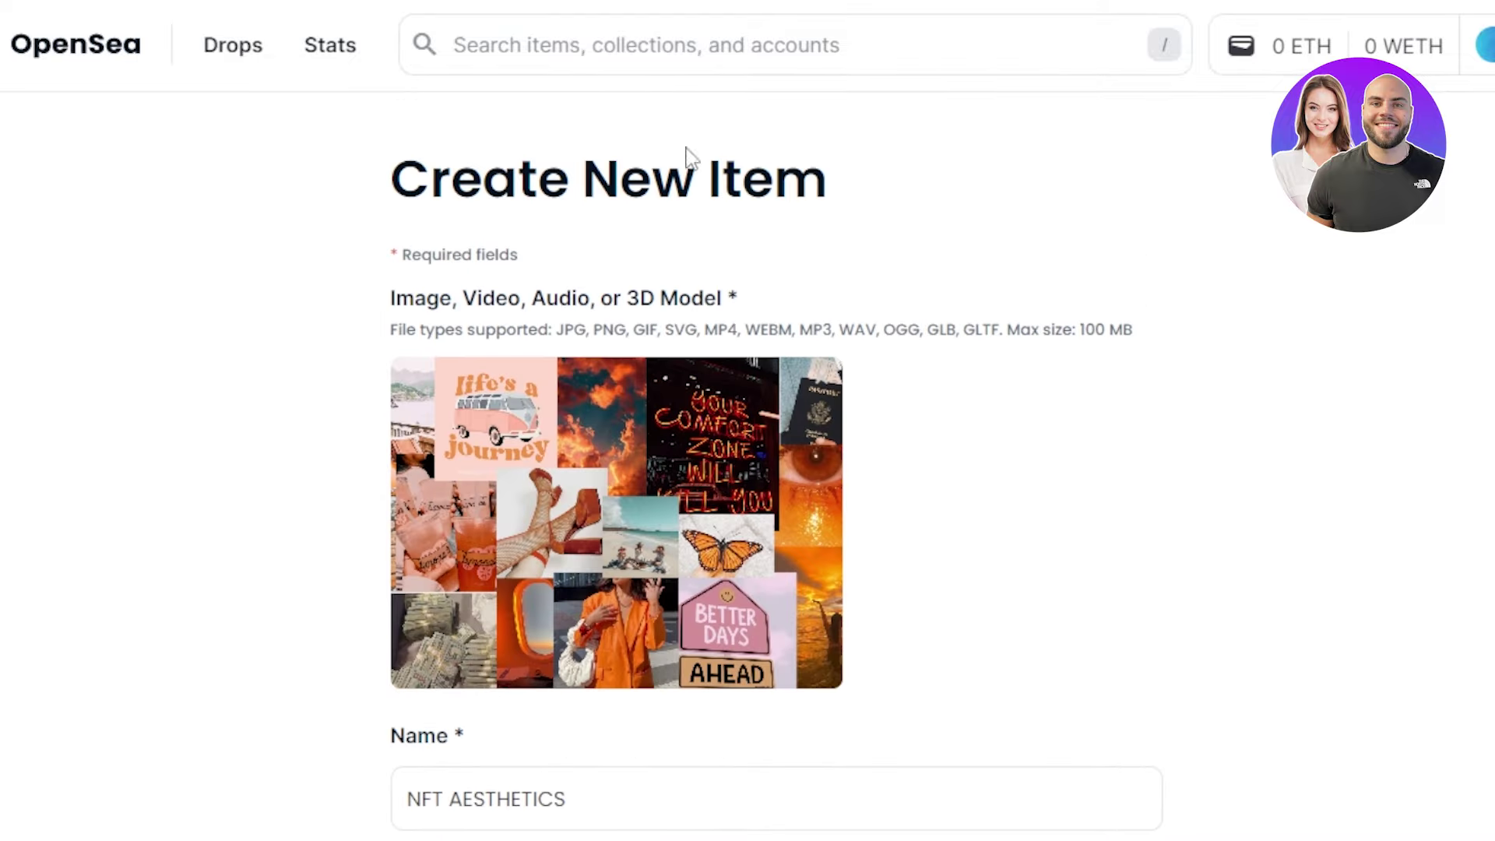
pyautogui.scroll(-10, 1003, 586)
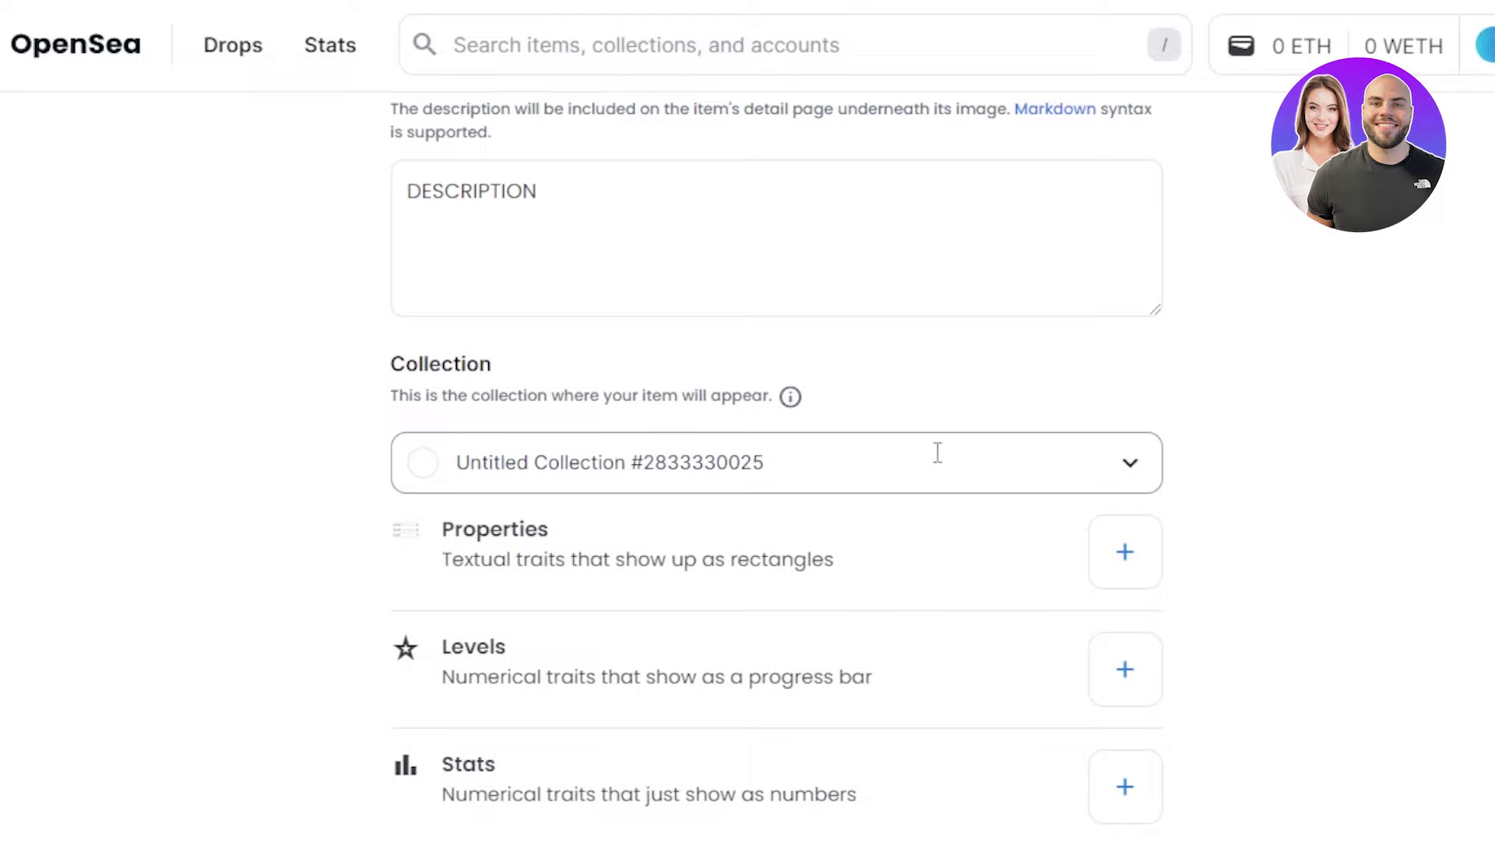
pyautogui.click(1134, 469)
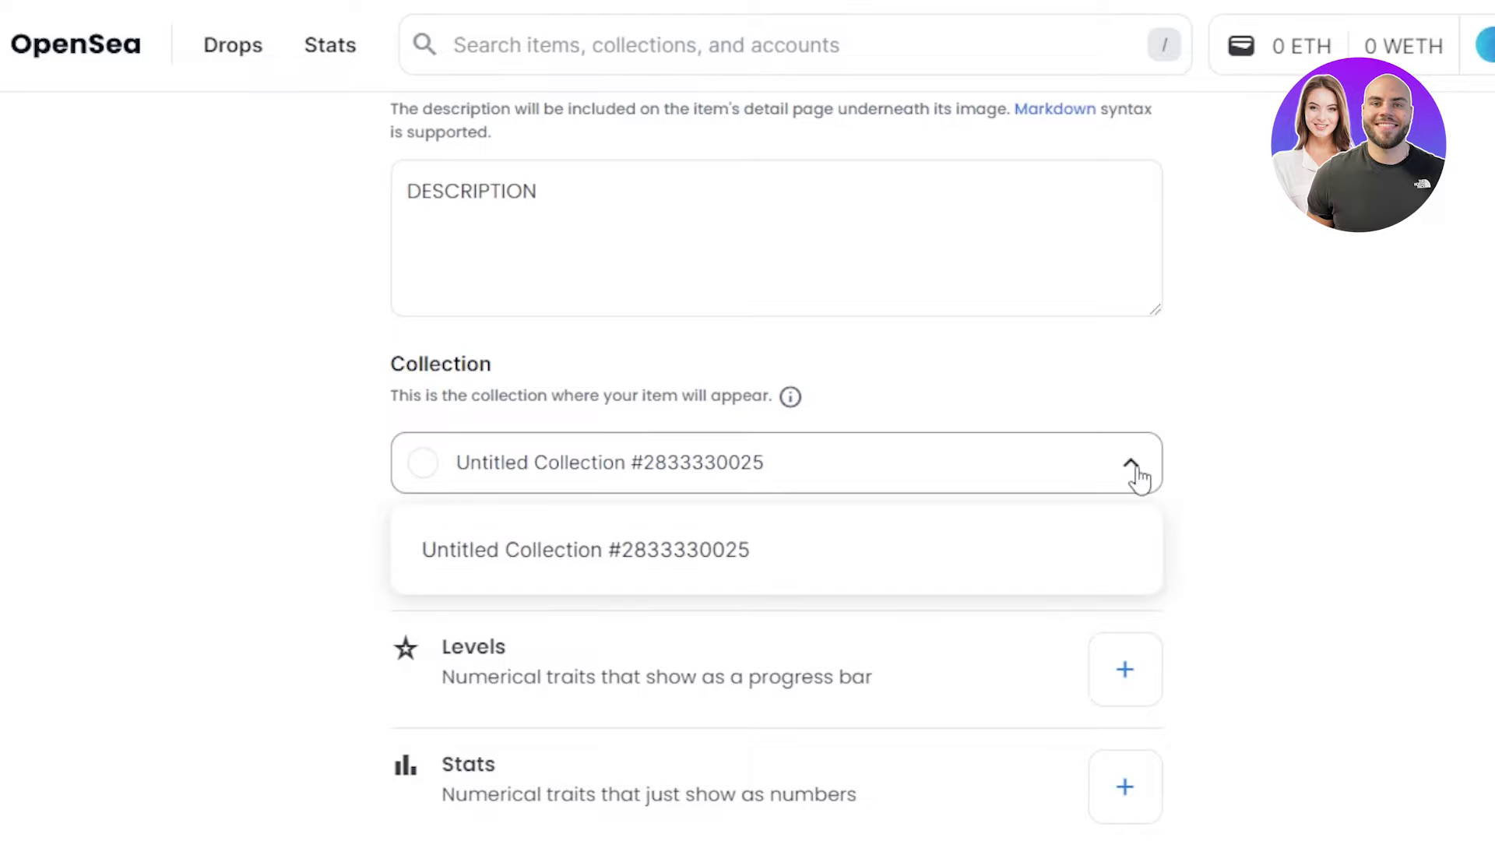
pyautogui.click(1274, 469)
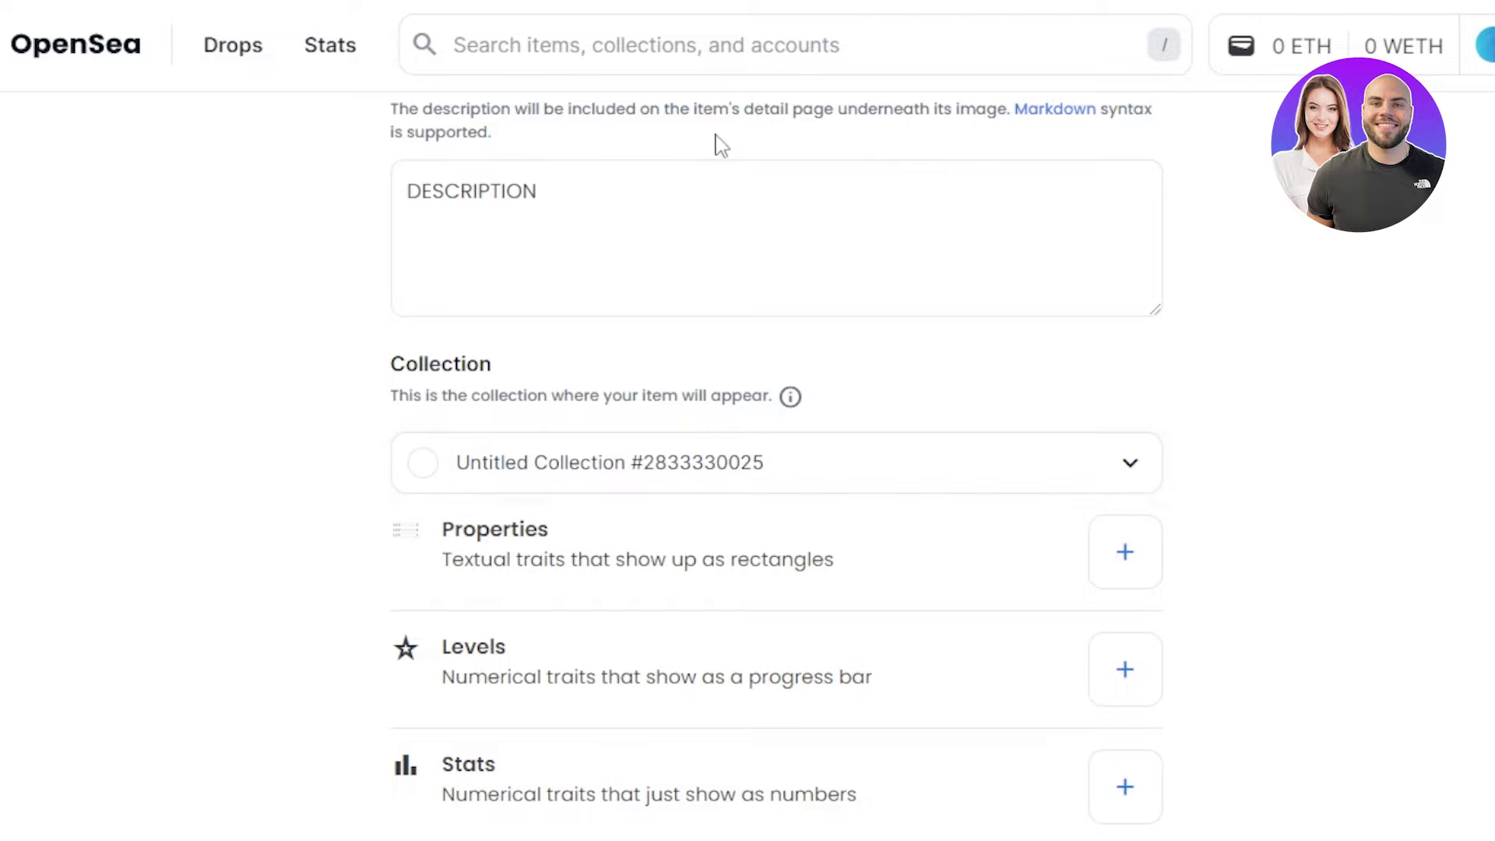
pyautogui.click(852, 470)
pyautogui.click(734, 549)
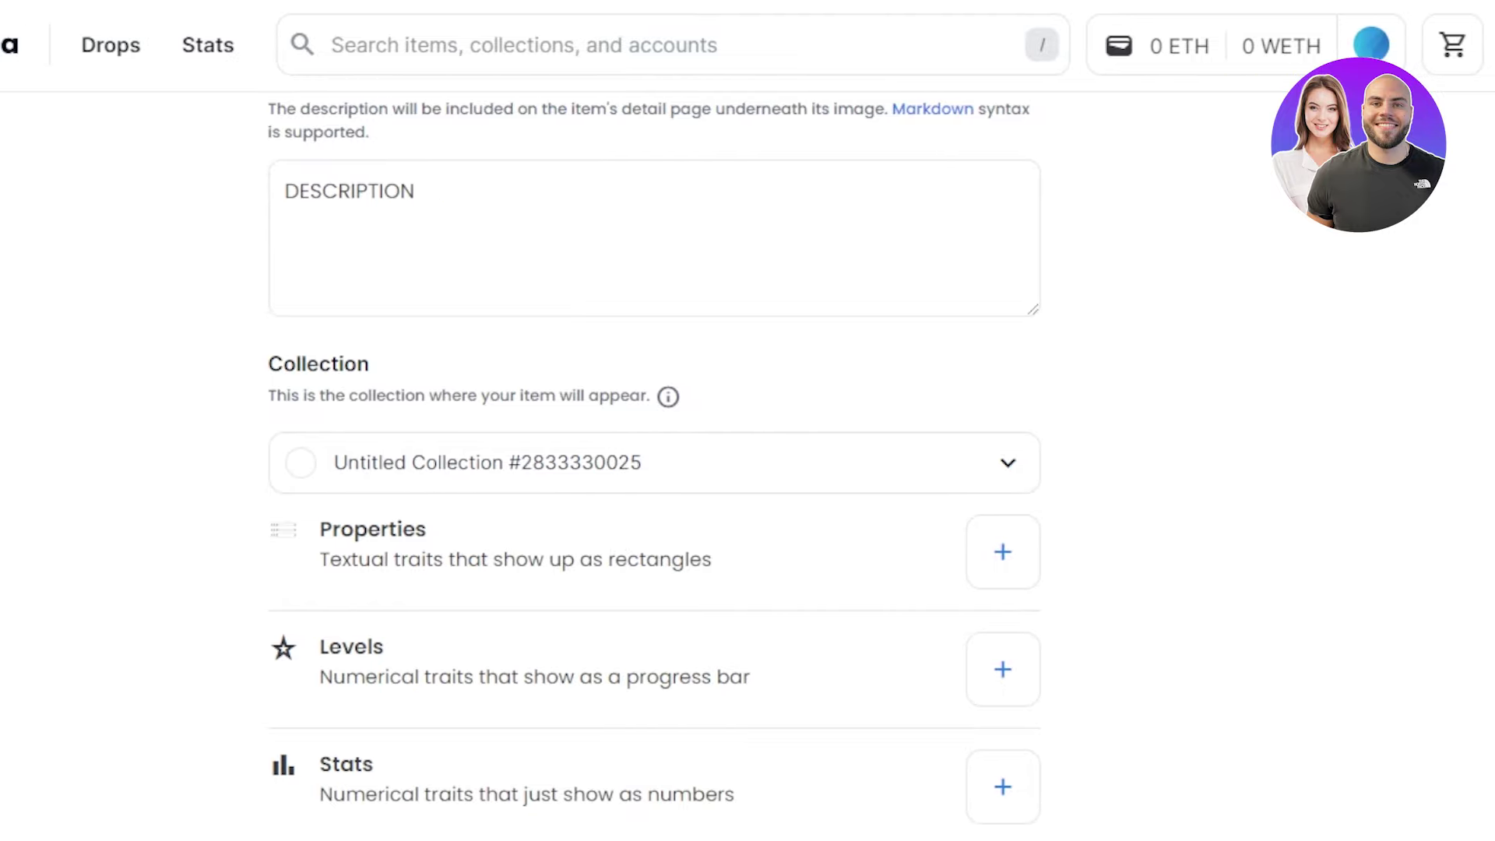
pyautogui.moveTo(1372, 44)
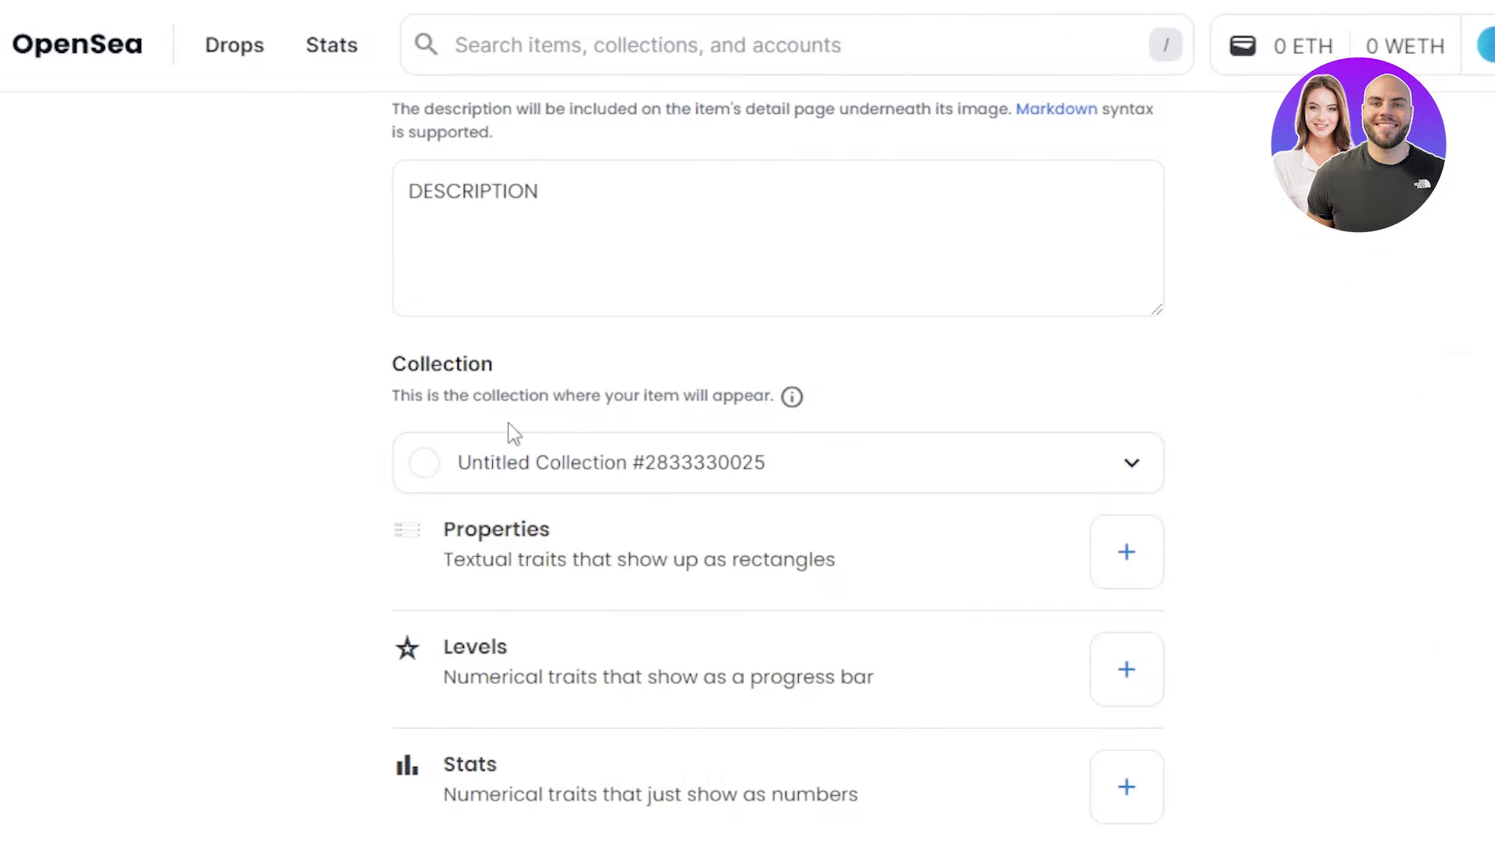
pyautogui.scroll(5, 834, 347)
pyautogui.scroll(-8, 833, 346)
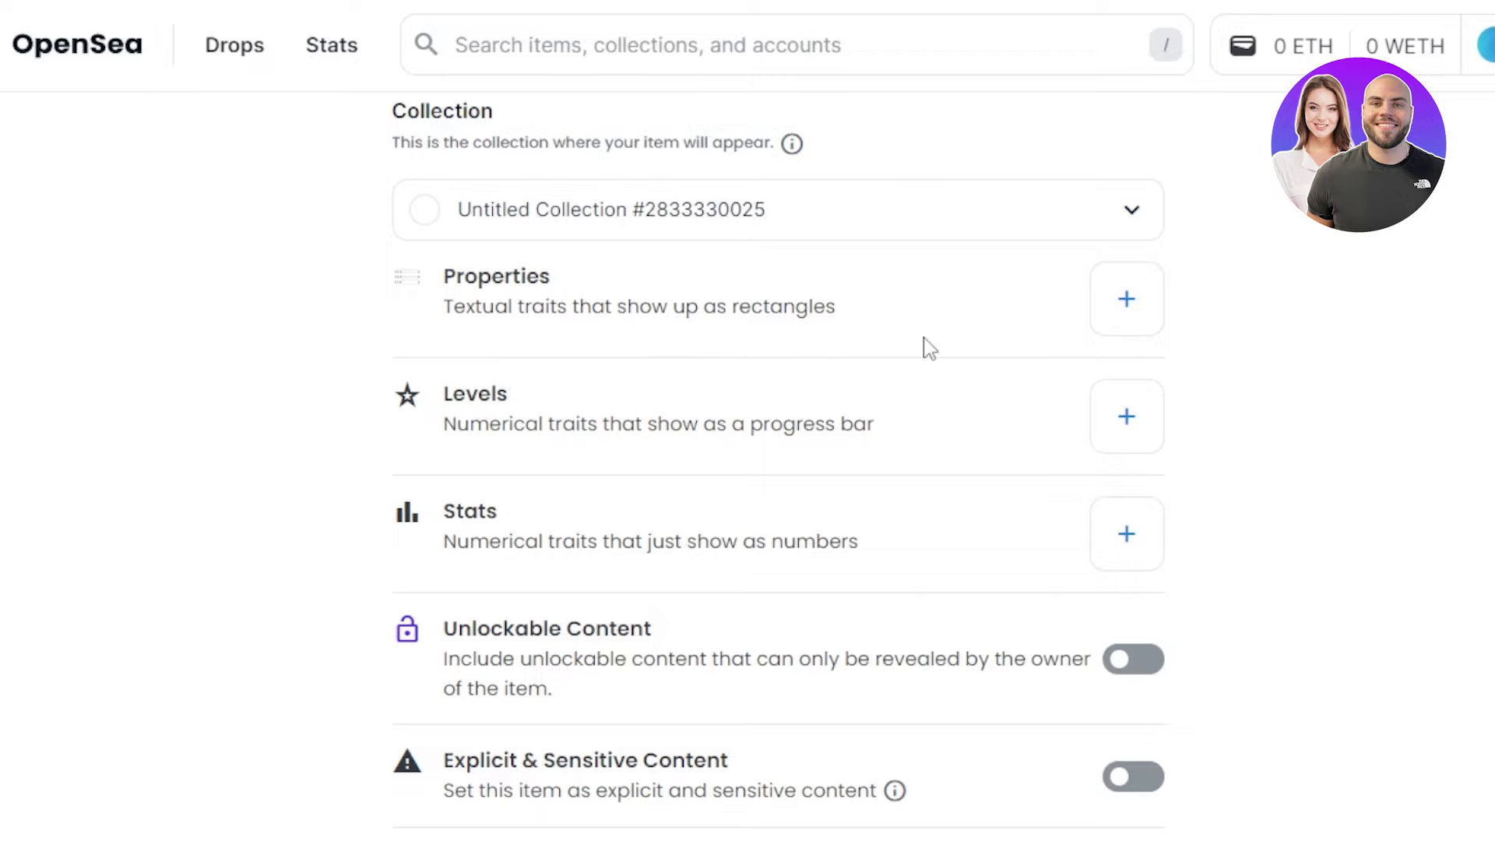
pyautogui.click(1143, 304)
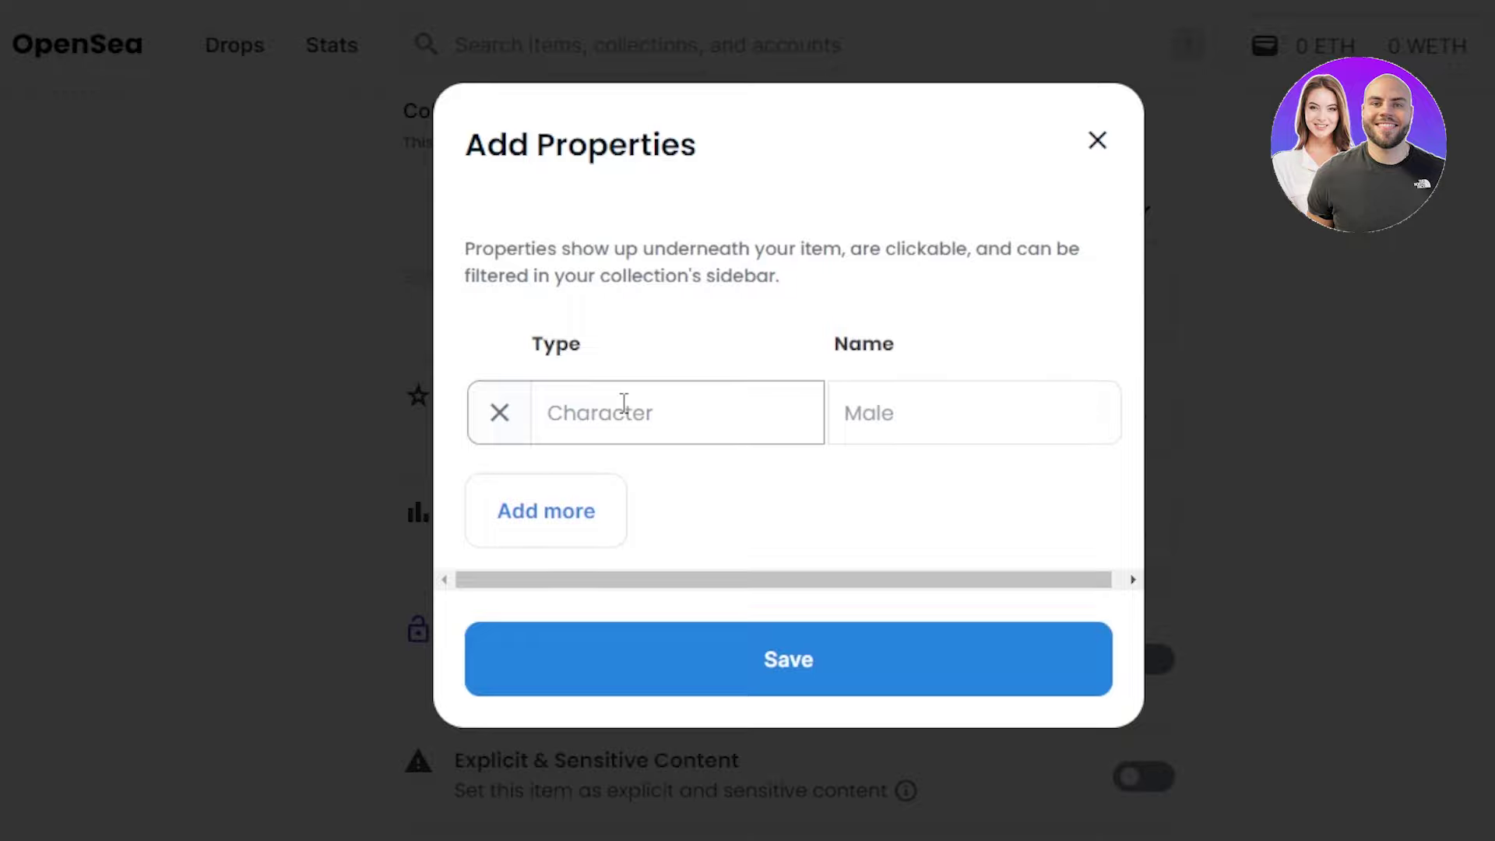
pyautogui.click(1097, 140)
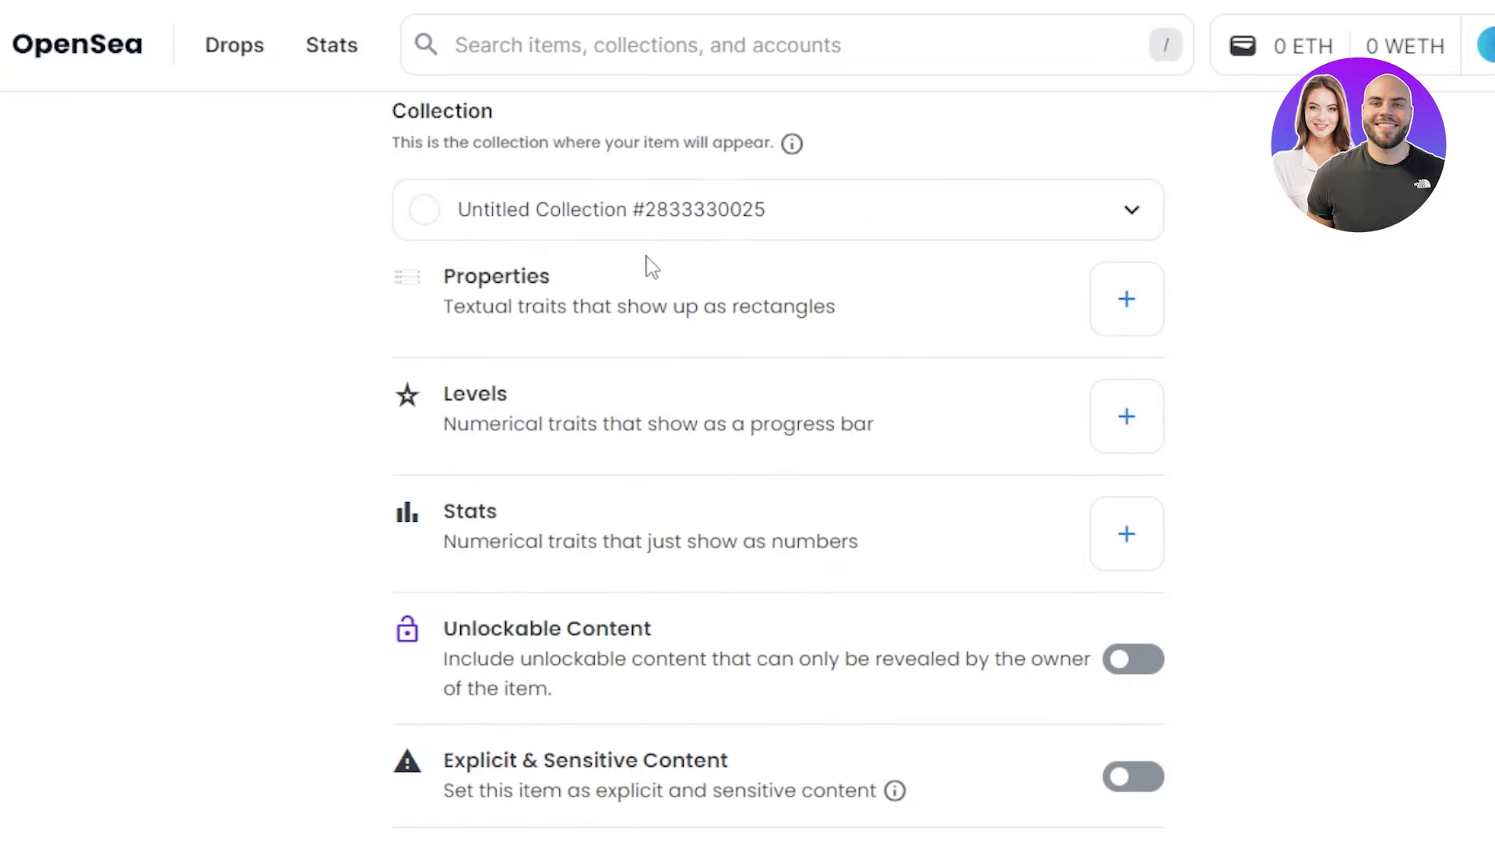
pyautogui.click(1106, 448)
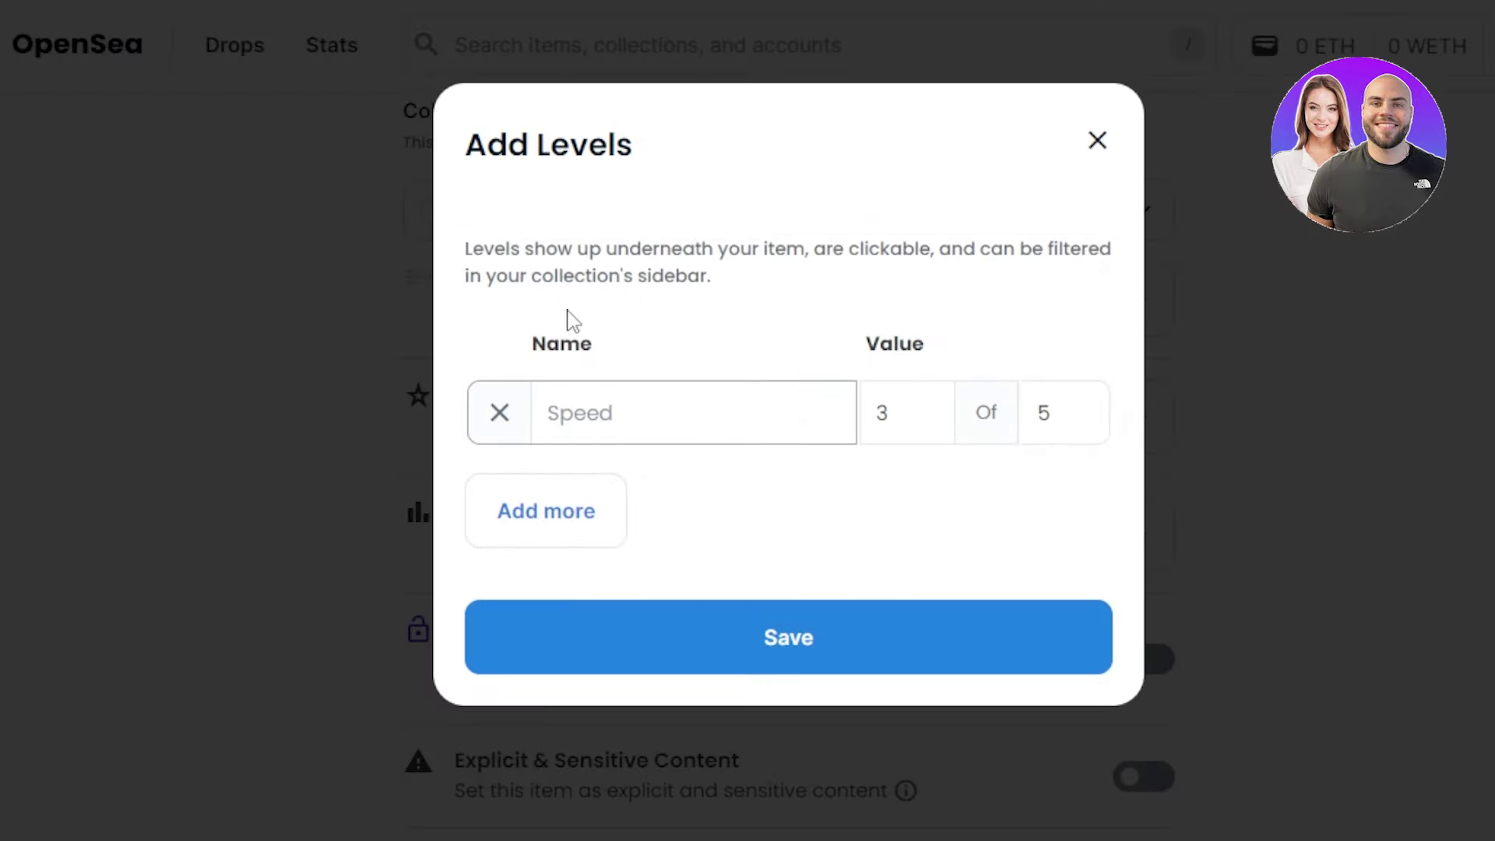
pyautogui.click(1098, 144)
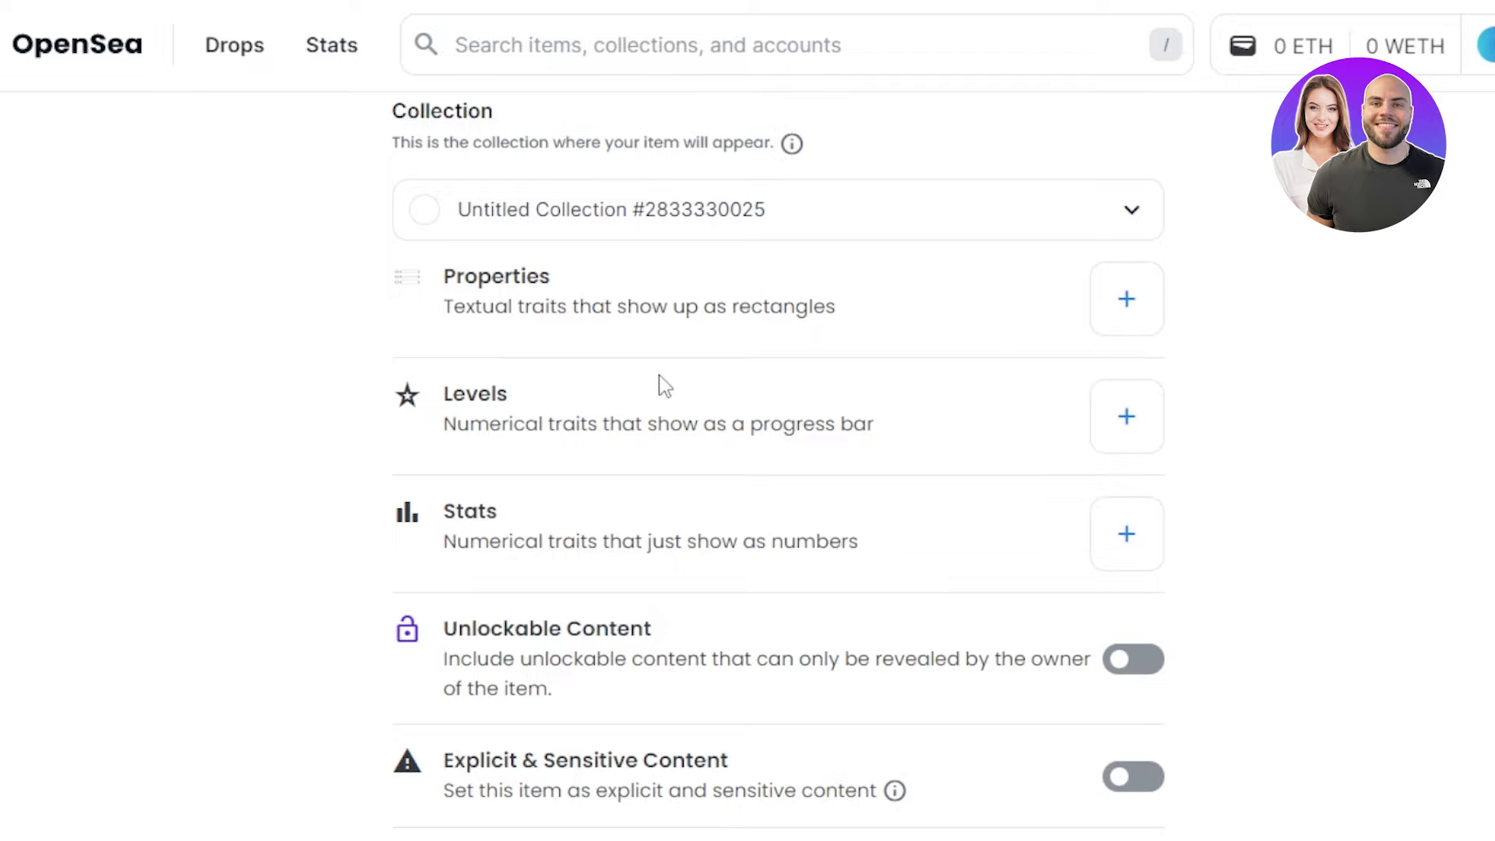
# Step: Switch the Unlockable Content toggle on and then back off
pyautogui.scroll(-4, 1487, 579)
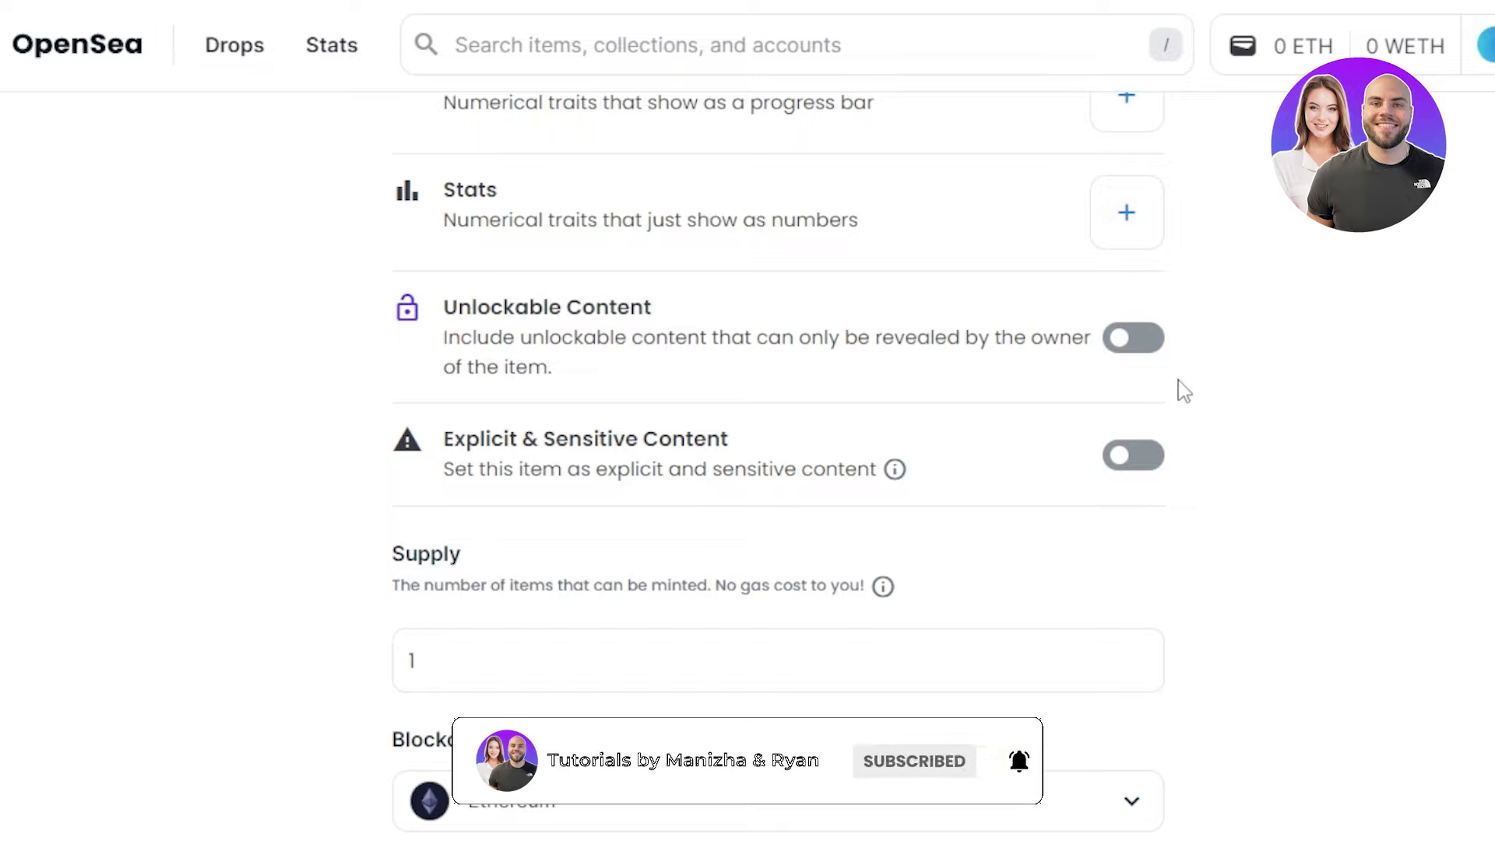
pyautogui.click(1141, 345)
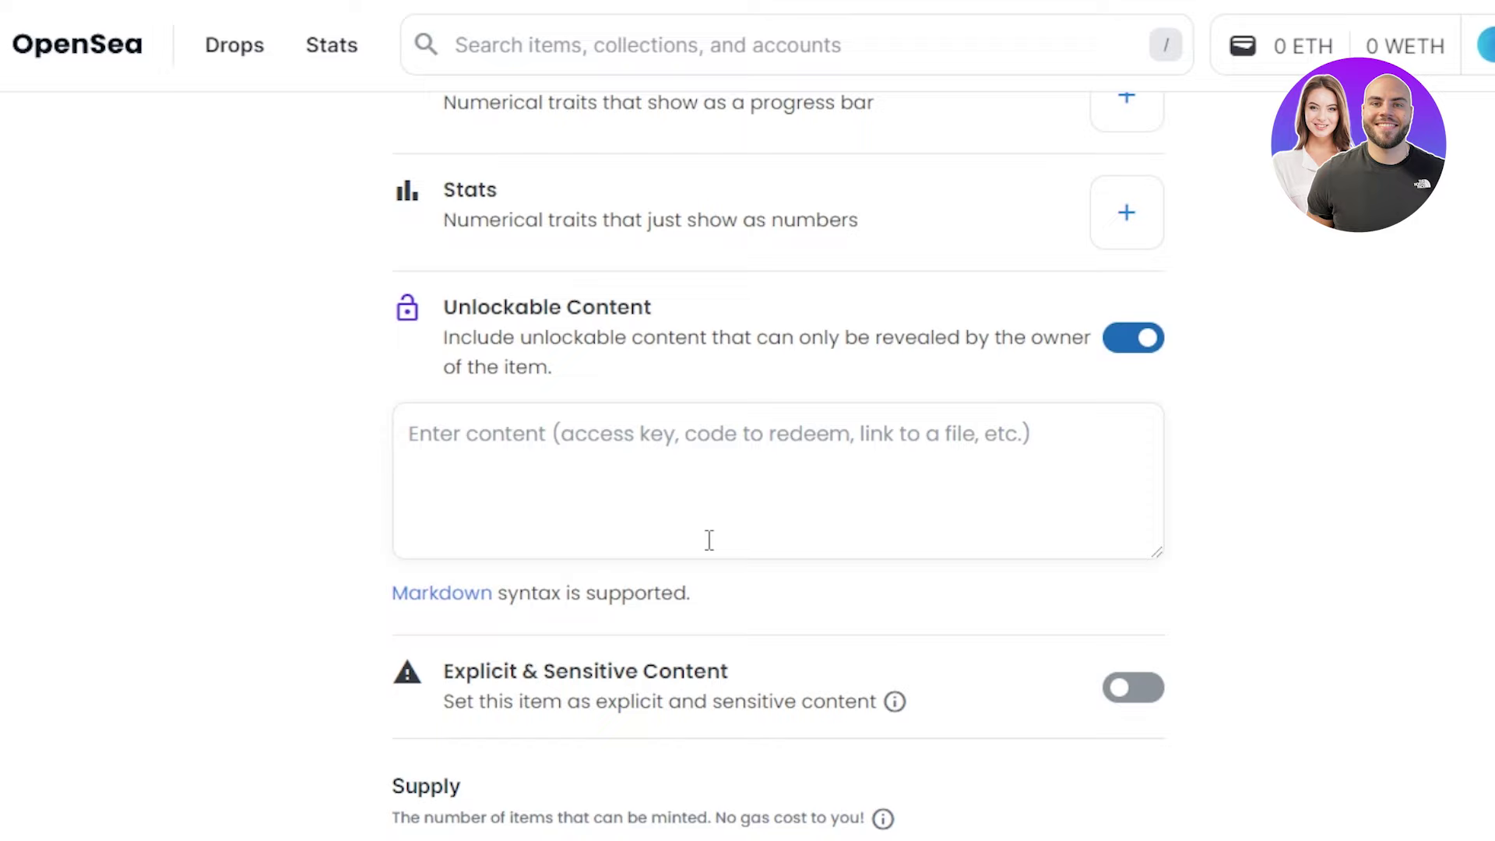
pyautogui.click(1143, 352)
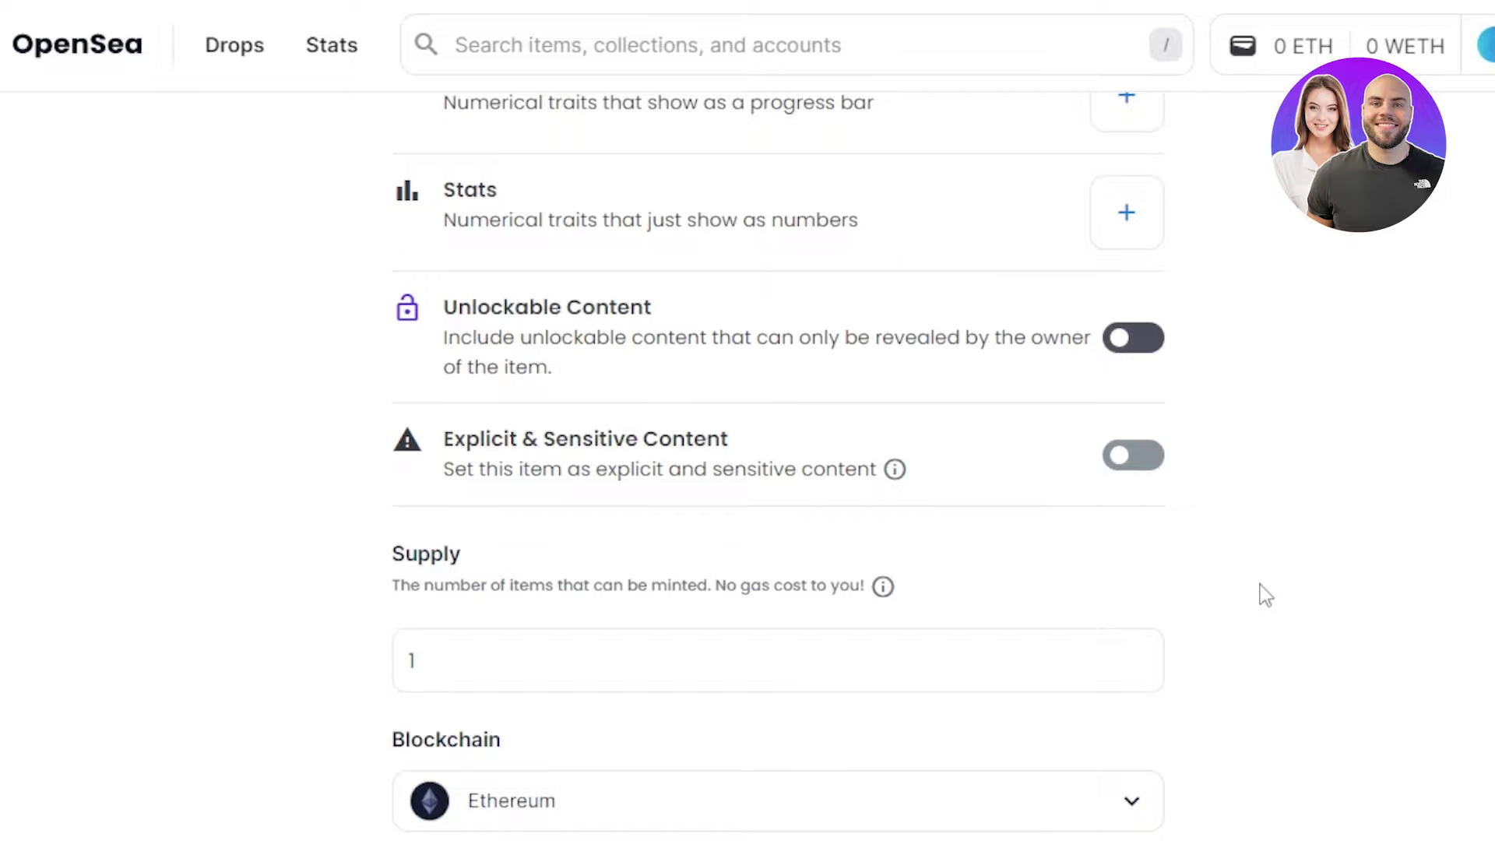
# Step: Leave Explicit & Sensitive Content off and review Supply 1 on Ethereum
pyautogui.click(1151, 462)
pyautogui.click(1151, 463)
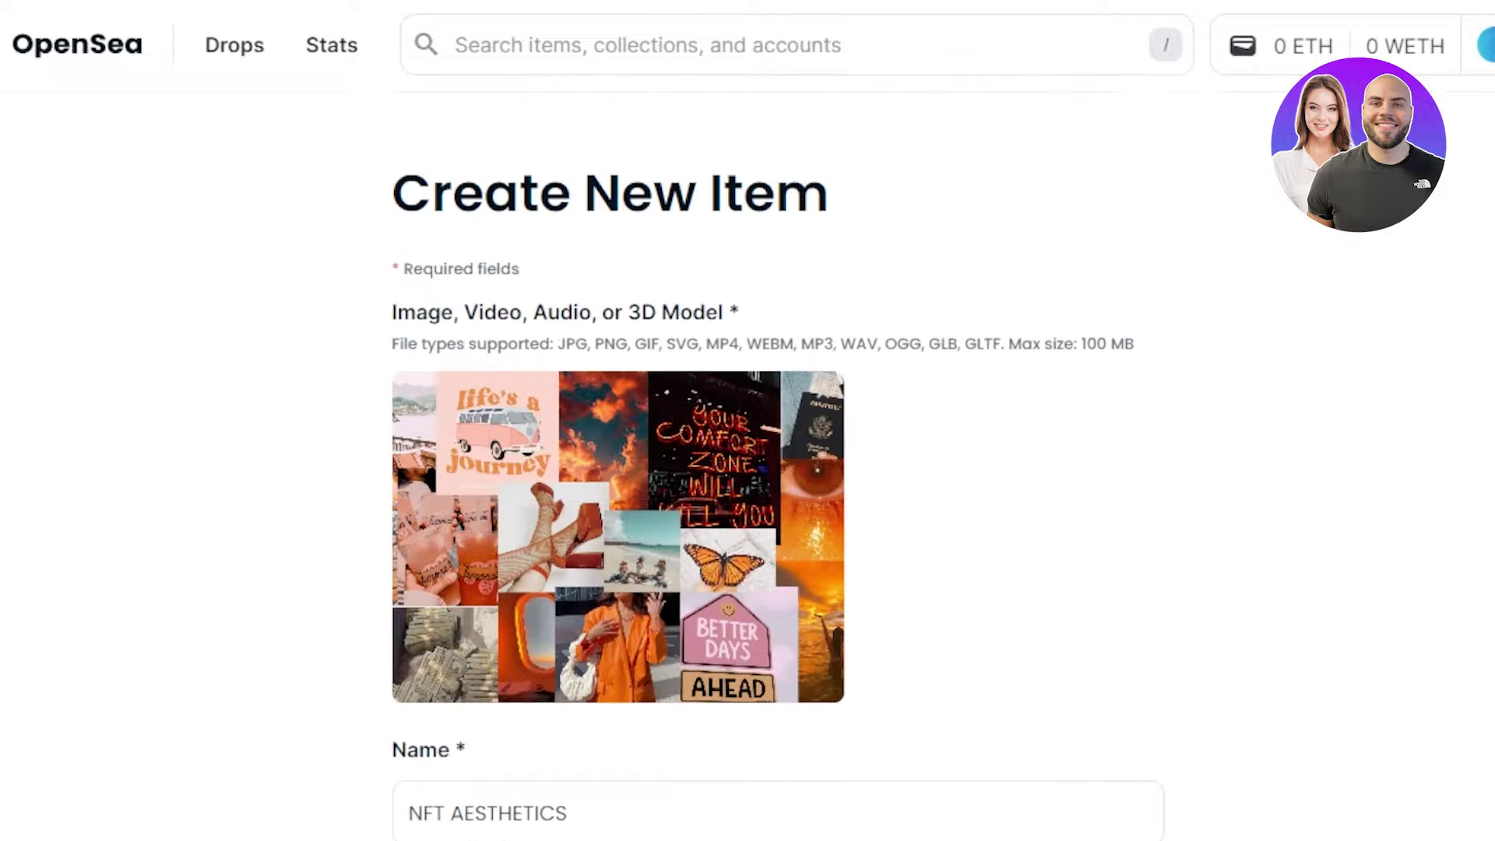
pyautogui.scroll(-5, 779, 468)
pyautogui.scroll(-6, 779, 467)
pyautogui.scroll(1, 778, 467)
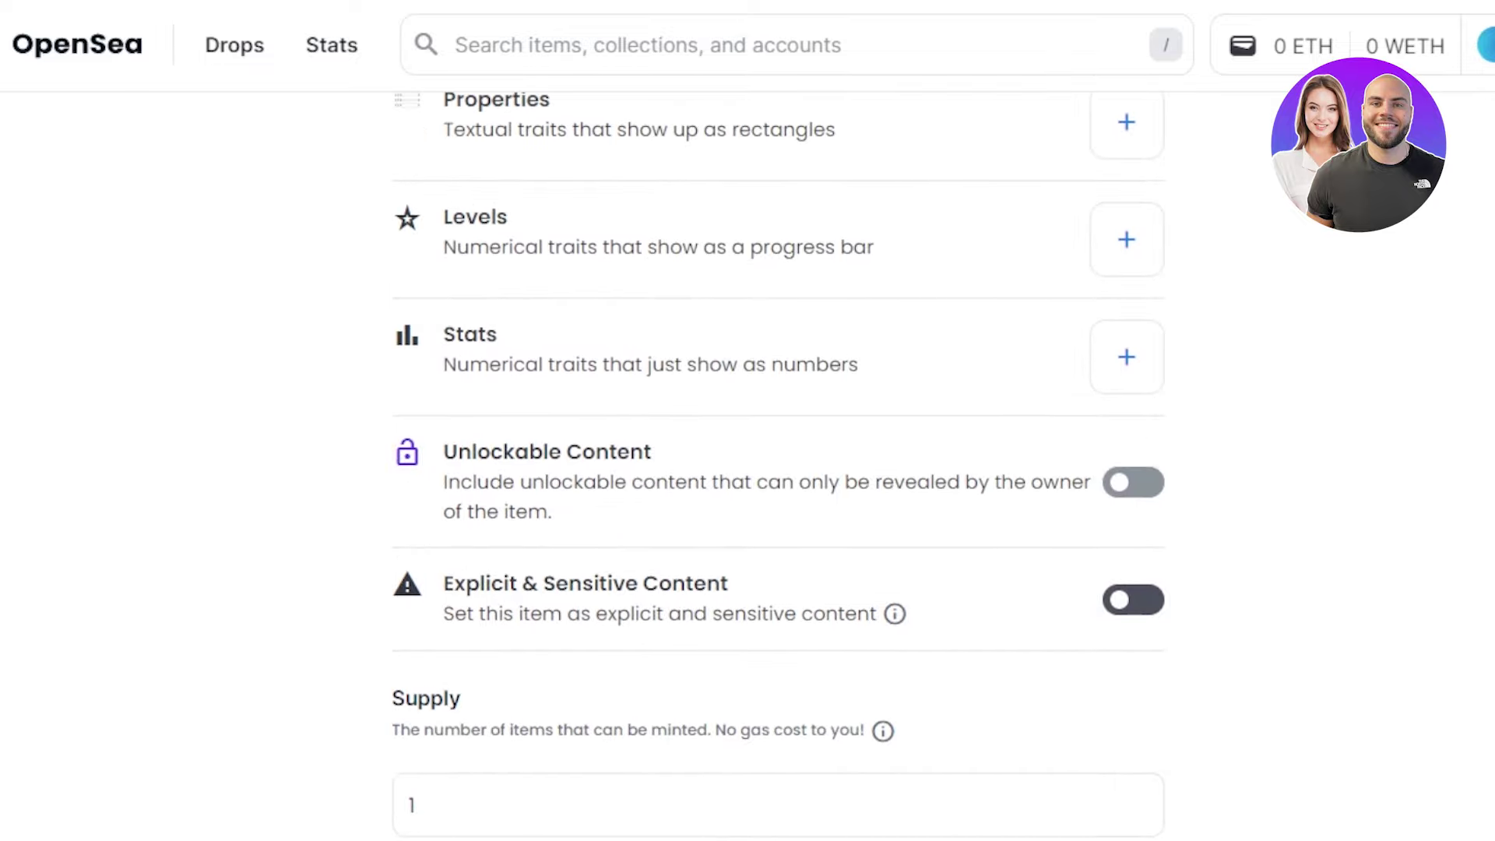
pyautogui.scroll(-2, 778, 467)
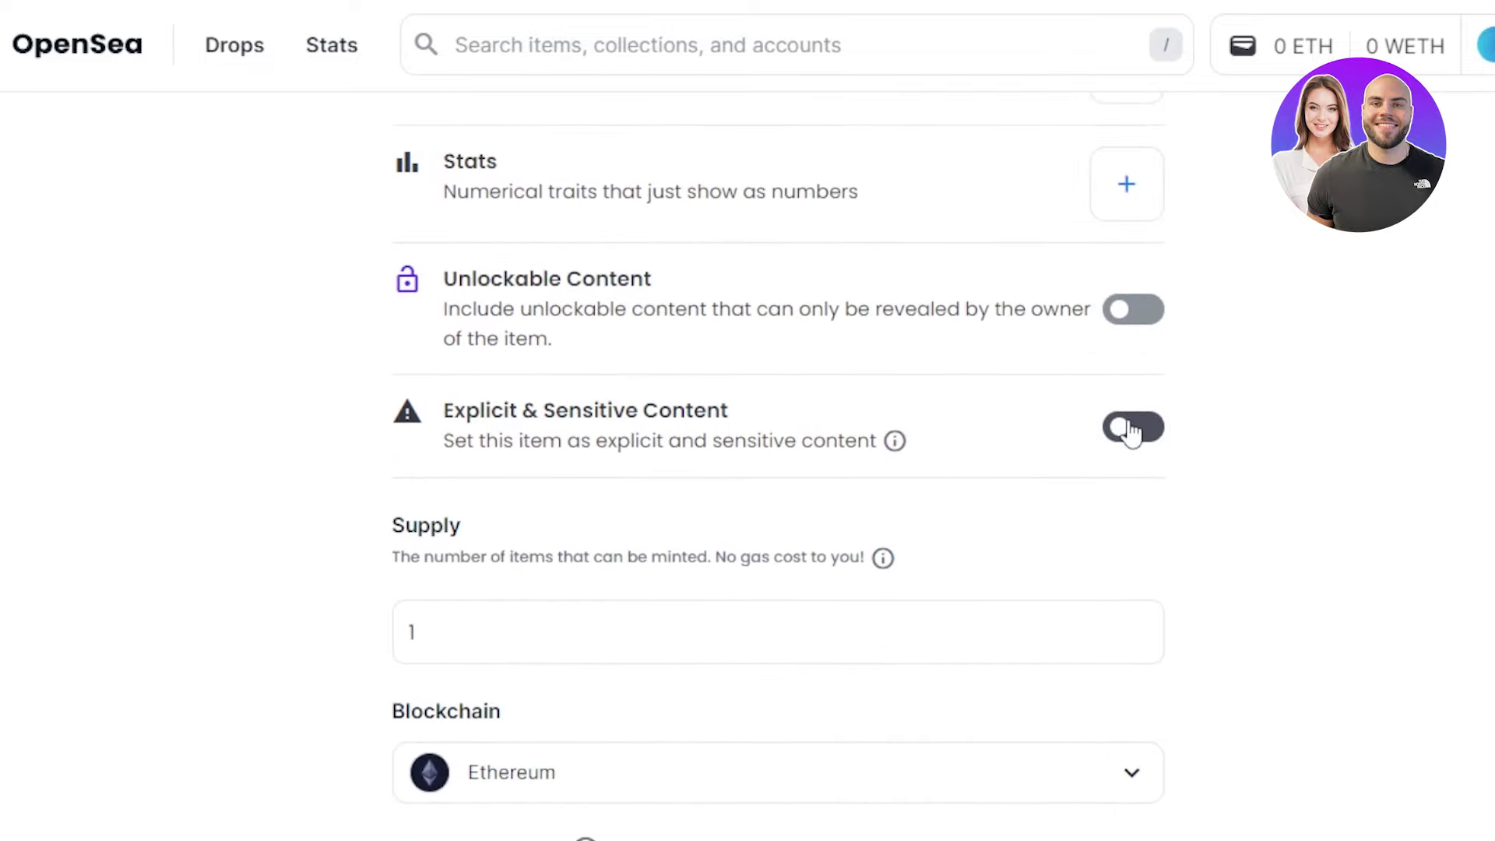
pyautogui.scroll(-4, 779, 467)
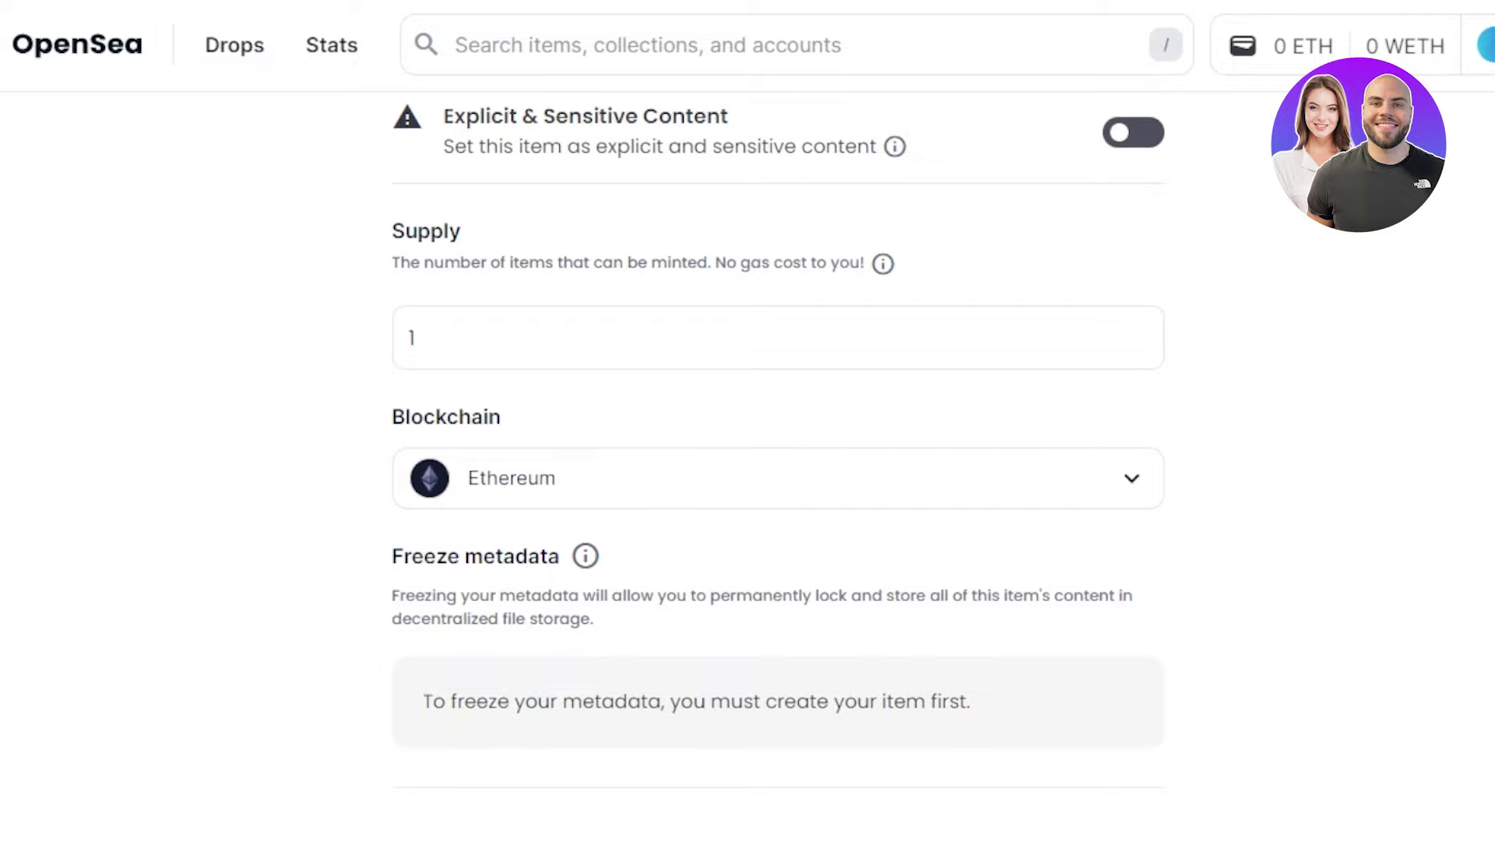
pyautogui.scroll(-2, 1042, 490)
pyautogui.scroll(1, 1042, 491)
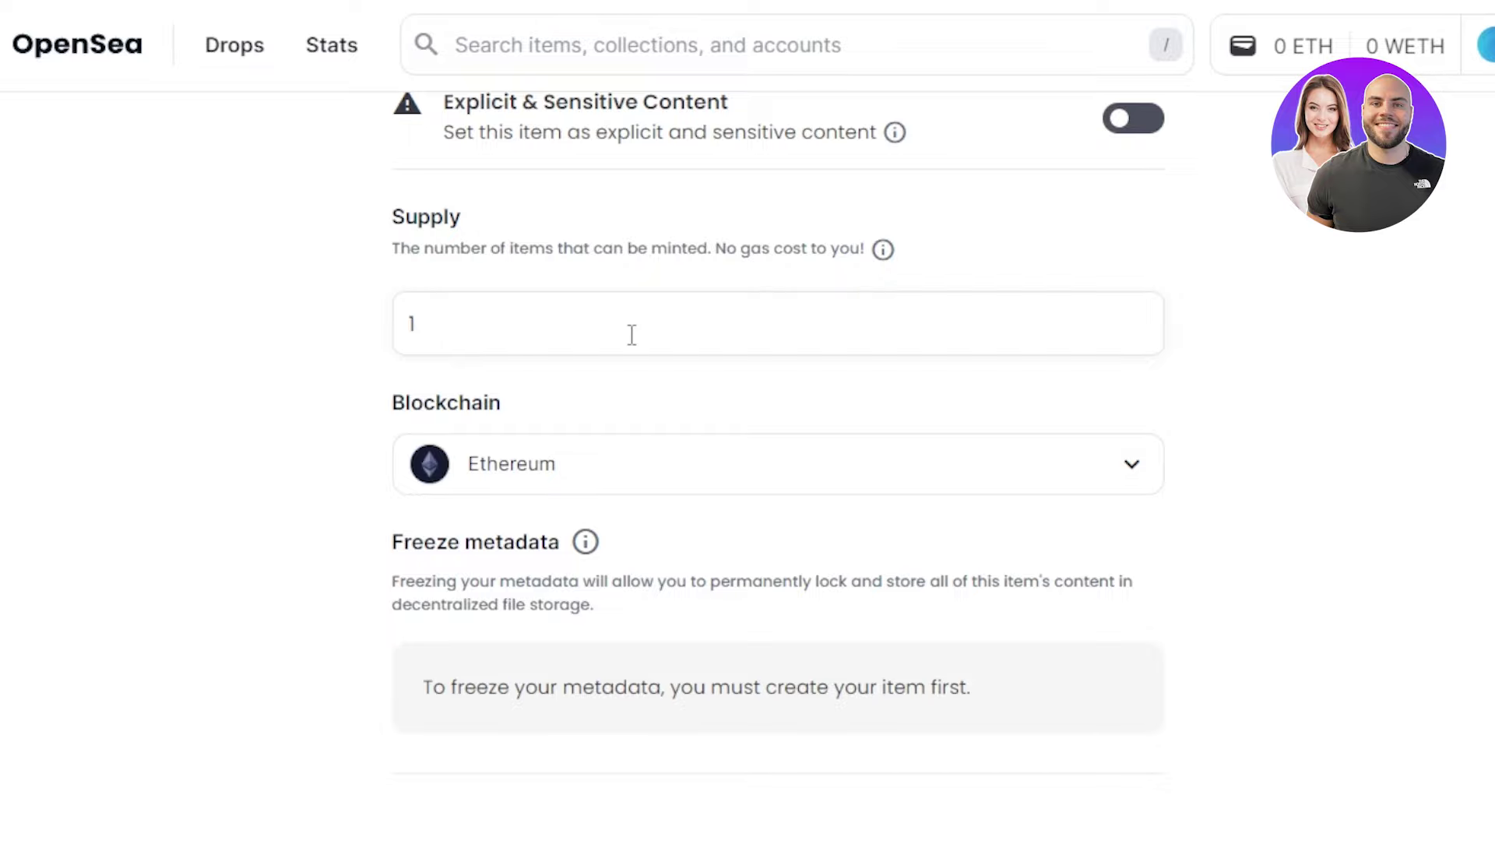
pyautogui.click(463, 320)
pyautogui.write('2')
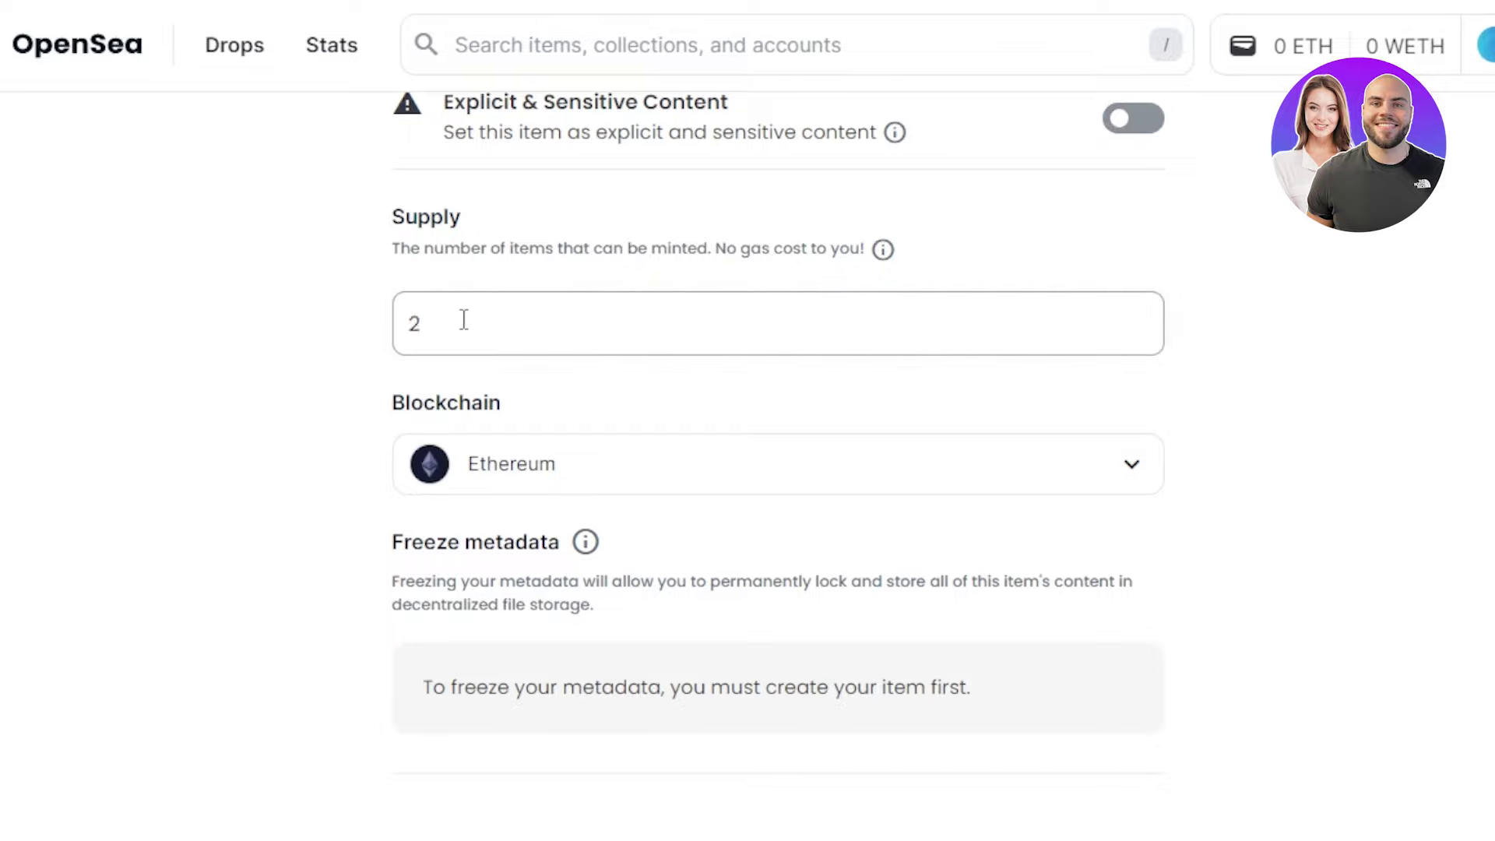
pyautogui.write('4')
pyautogui.write('1')
pyautogui.scroll(-2, 778, 467)
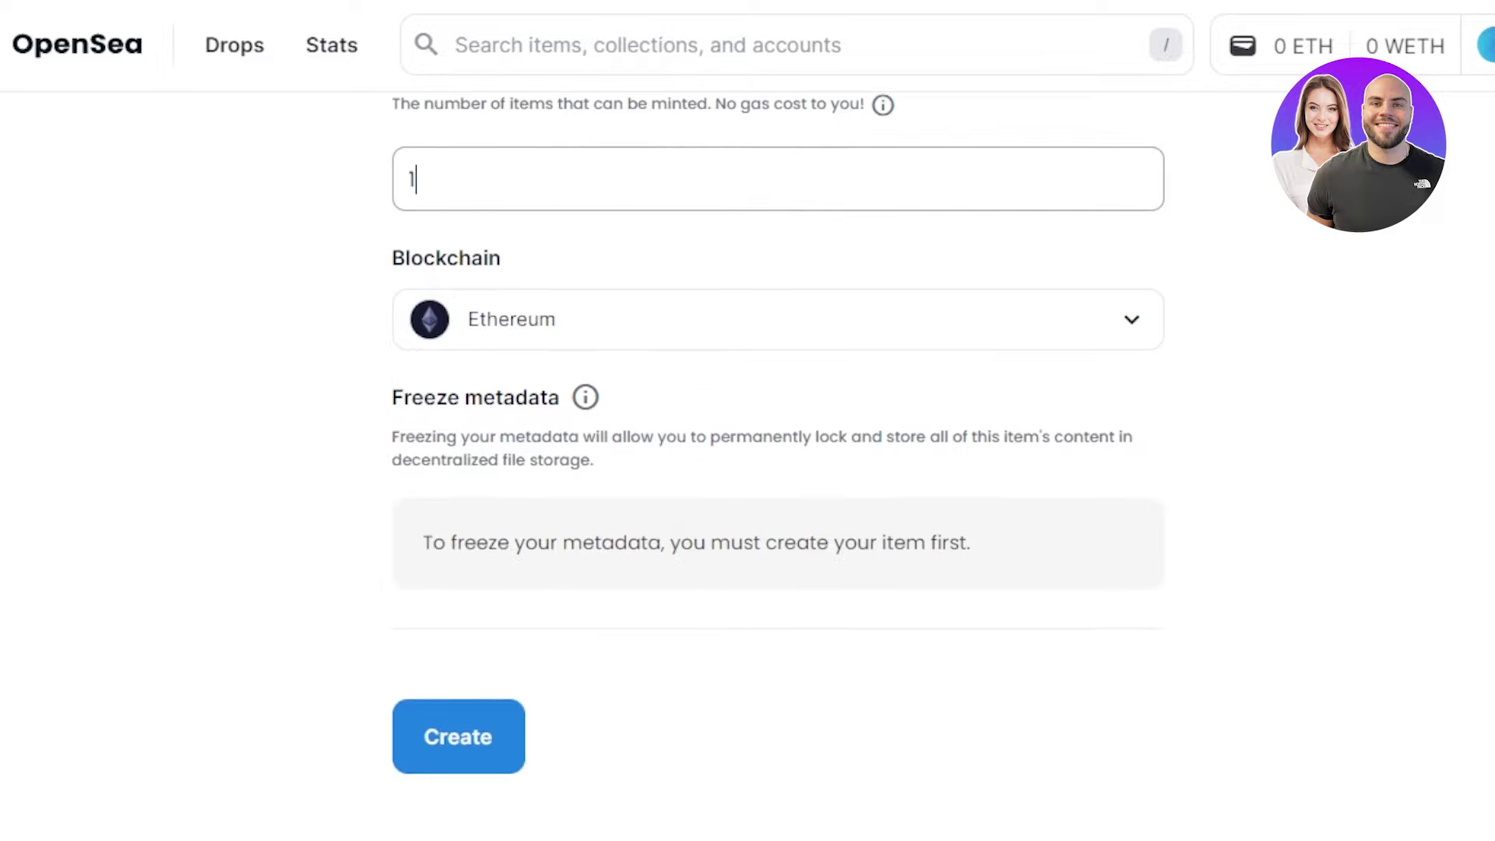
pyautogui.click(847, 333)
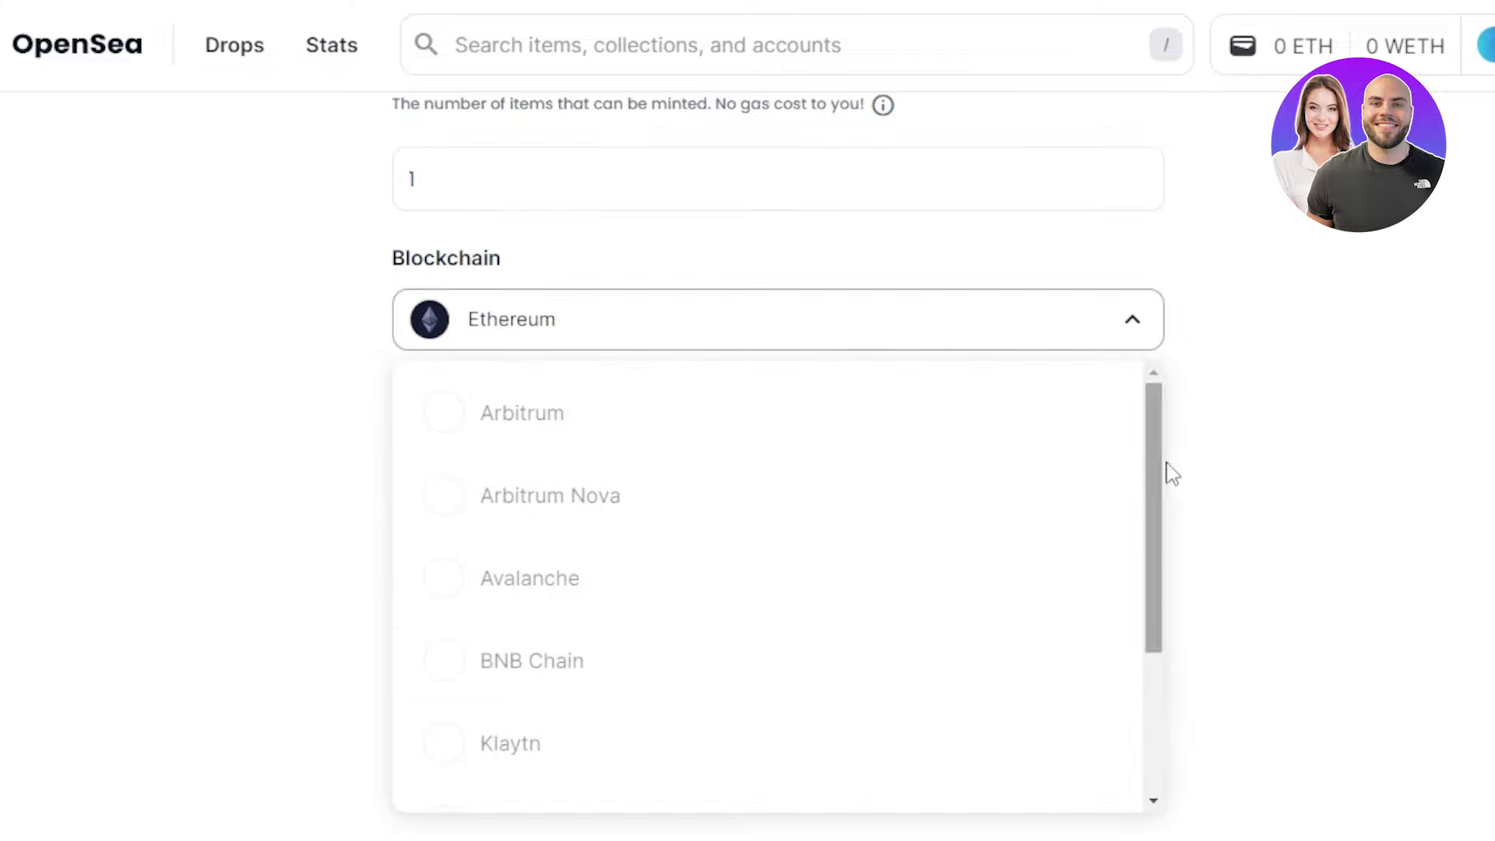
pyautogui.moveTo(1148, 427); pyautogui.dragTo(1160, 389)
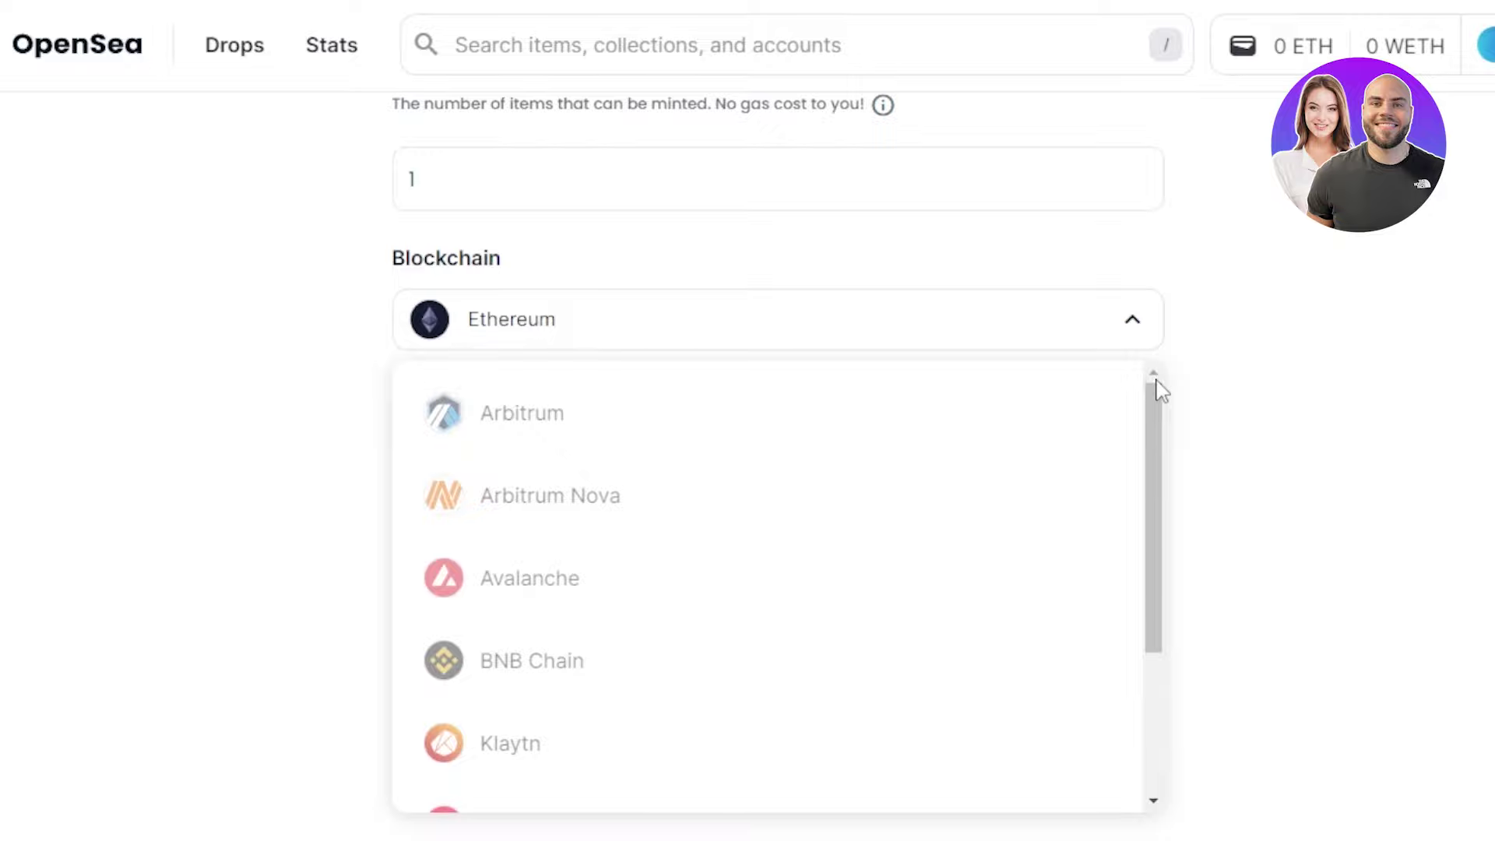
pyautogui.moveTo(1148, 436); pyautogui.dragTo(1155, 624)
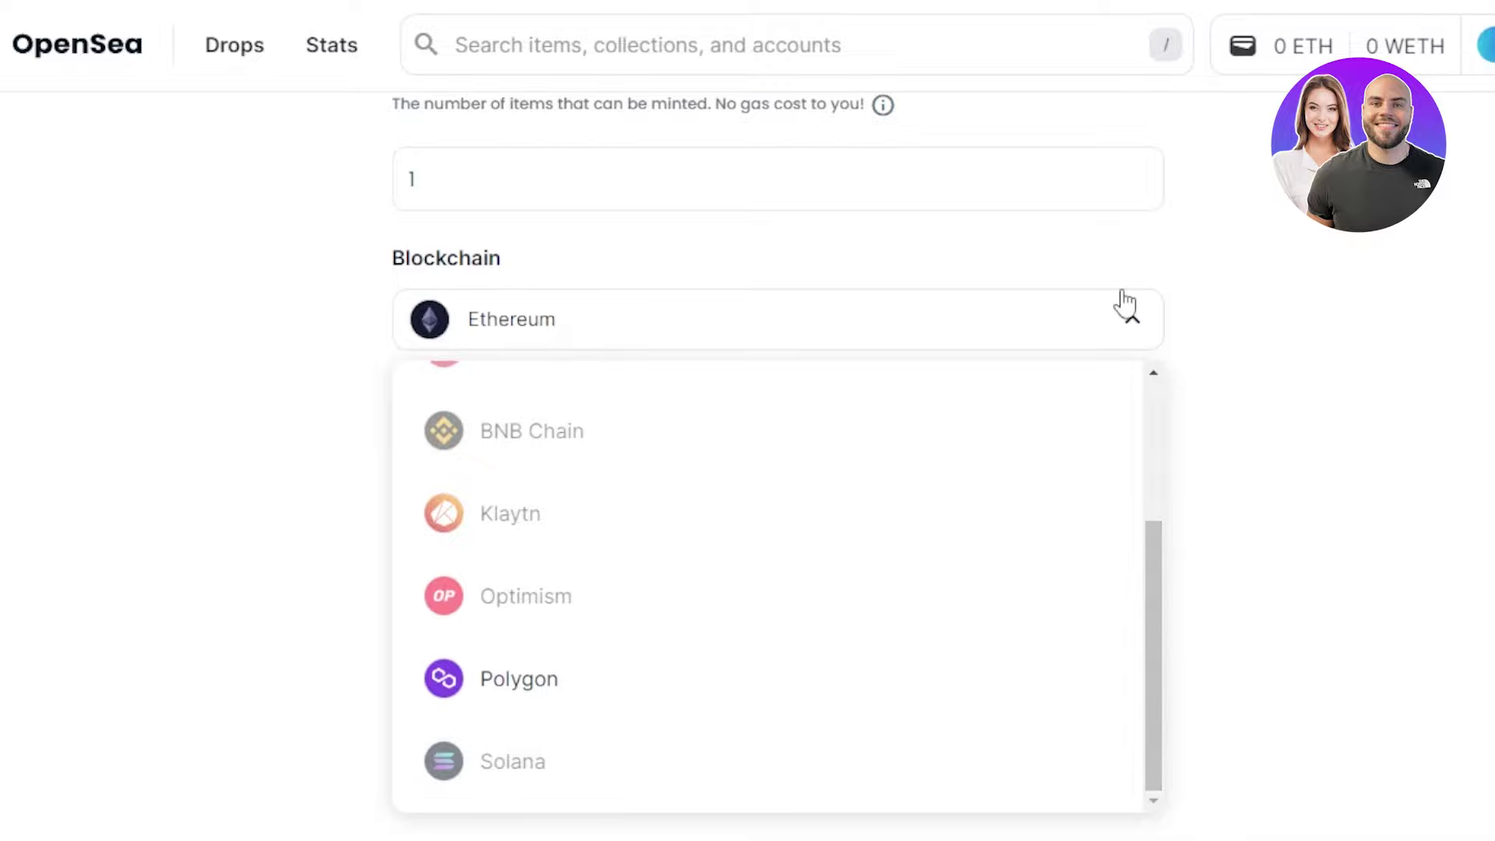
pyautogui.moveTo(1151, 609)
pyautogui.mouseDown()
pyautogui.moveTo(1165, 517)
pyautogui.moveTo(1155, 614)
pyautogui.mouseUp()
pyautogui.moveTo(1168, 605); pyautogui.dragTo(1183, 483)
pyautogui.click(788, 320)
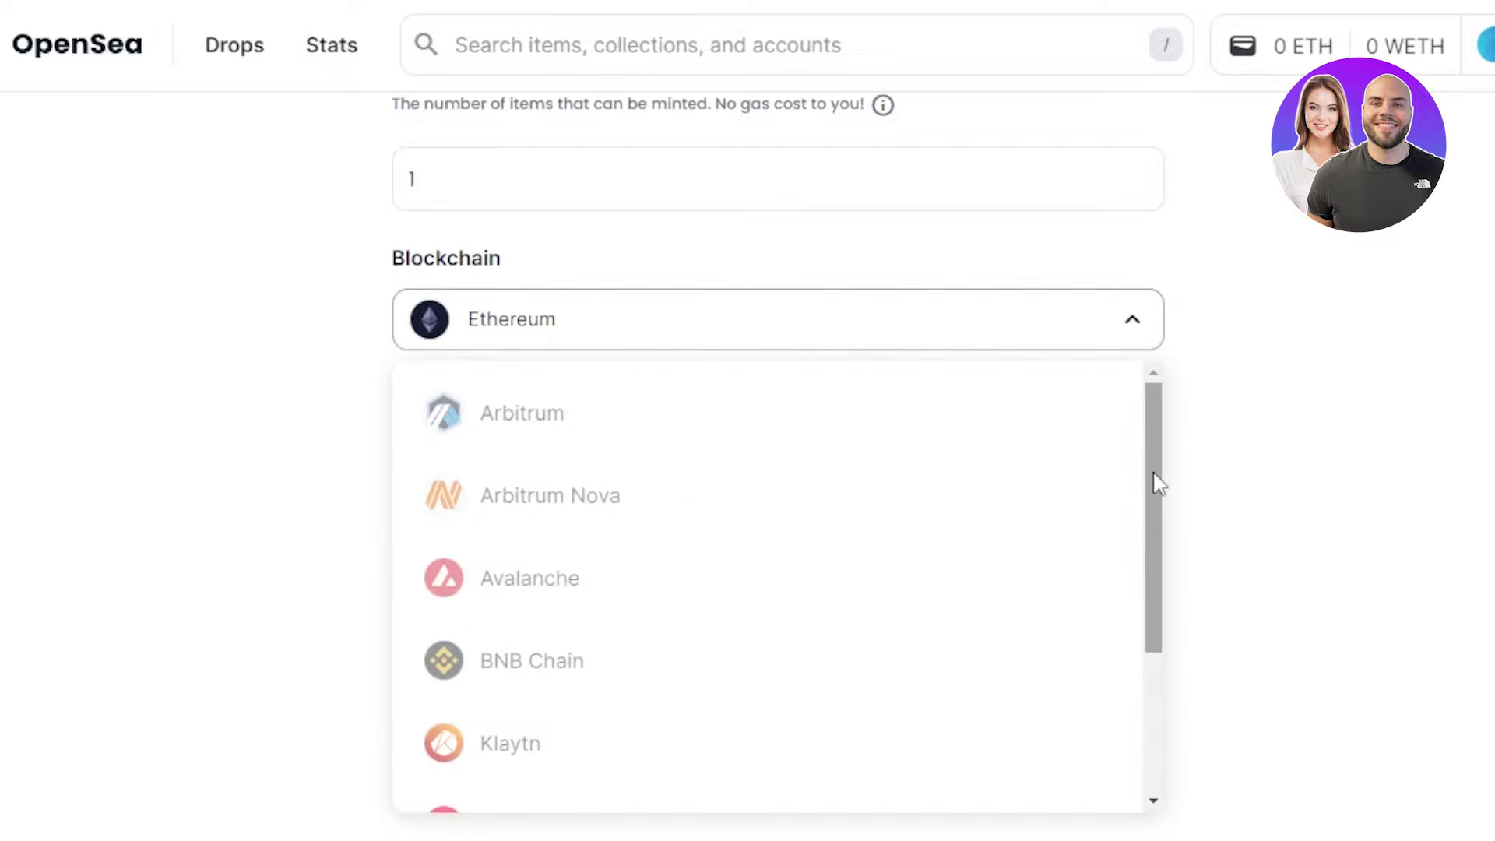
pyautogui.moveTo(1155, 477); pyautogui.dragTo(1148, 649)
pyautogui.click(604, 702)
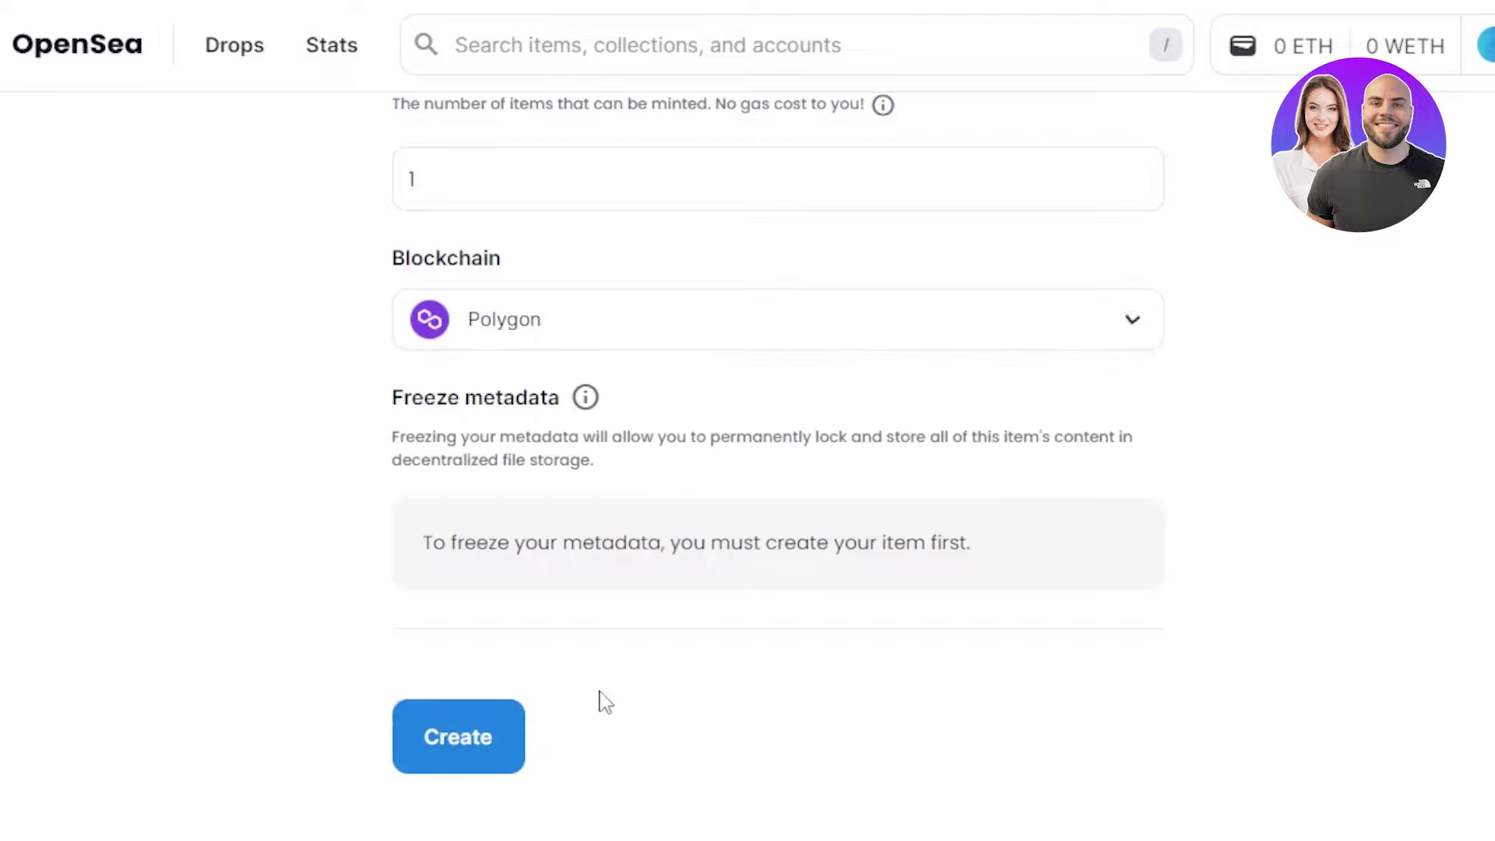
pyautogui.click(632, 335)
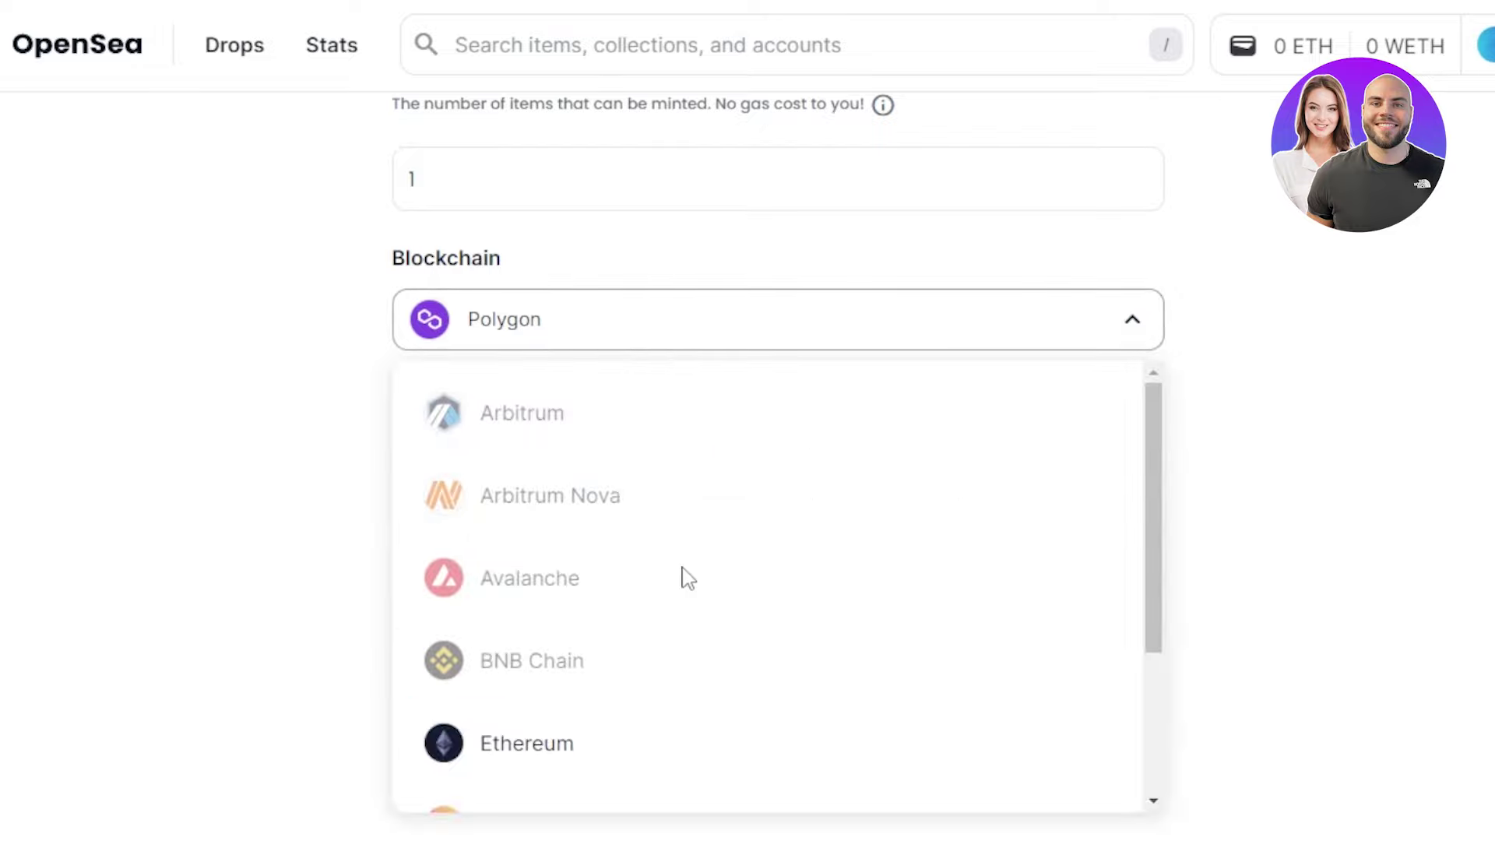
pyautogui.click(526, 755)
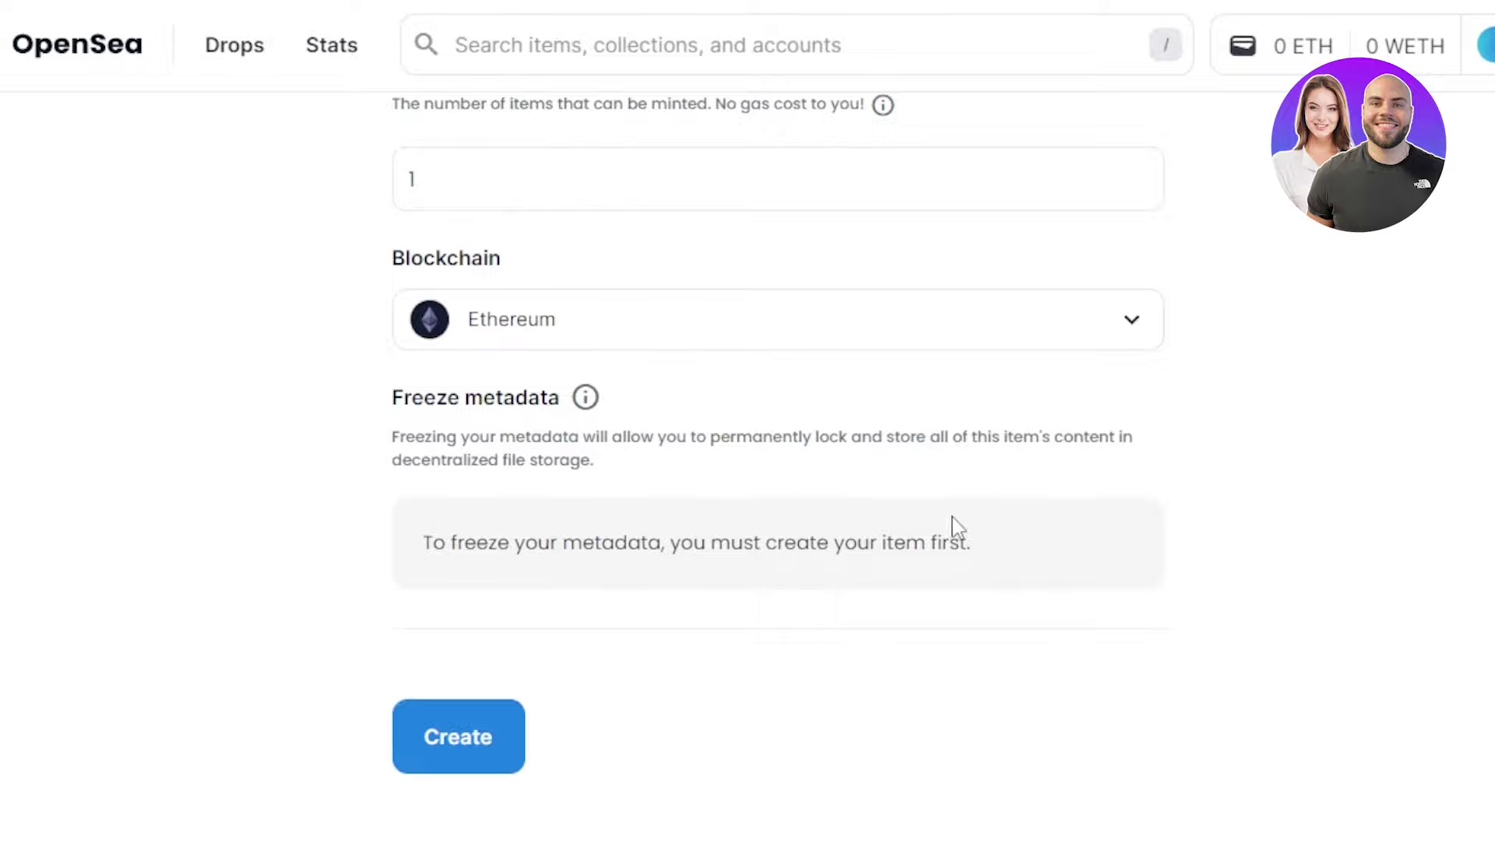
pyautogui.scroll(10, 778, 448)
pyautogui.scroll(-10, 778, 448)
# Step: Create NFT AESTHETICS, pass the reCAPTCHA check, and dismiss the success dialog
pyautogui.click(442, 703)
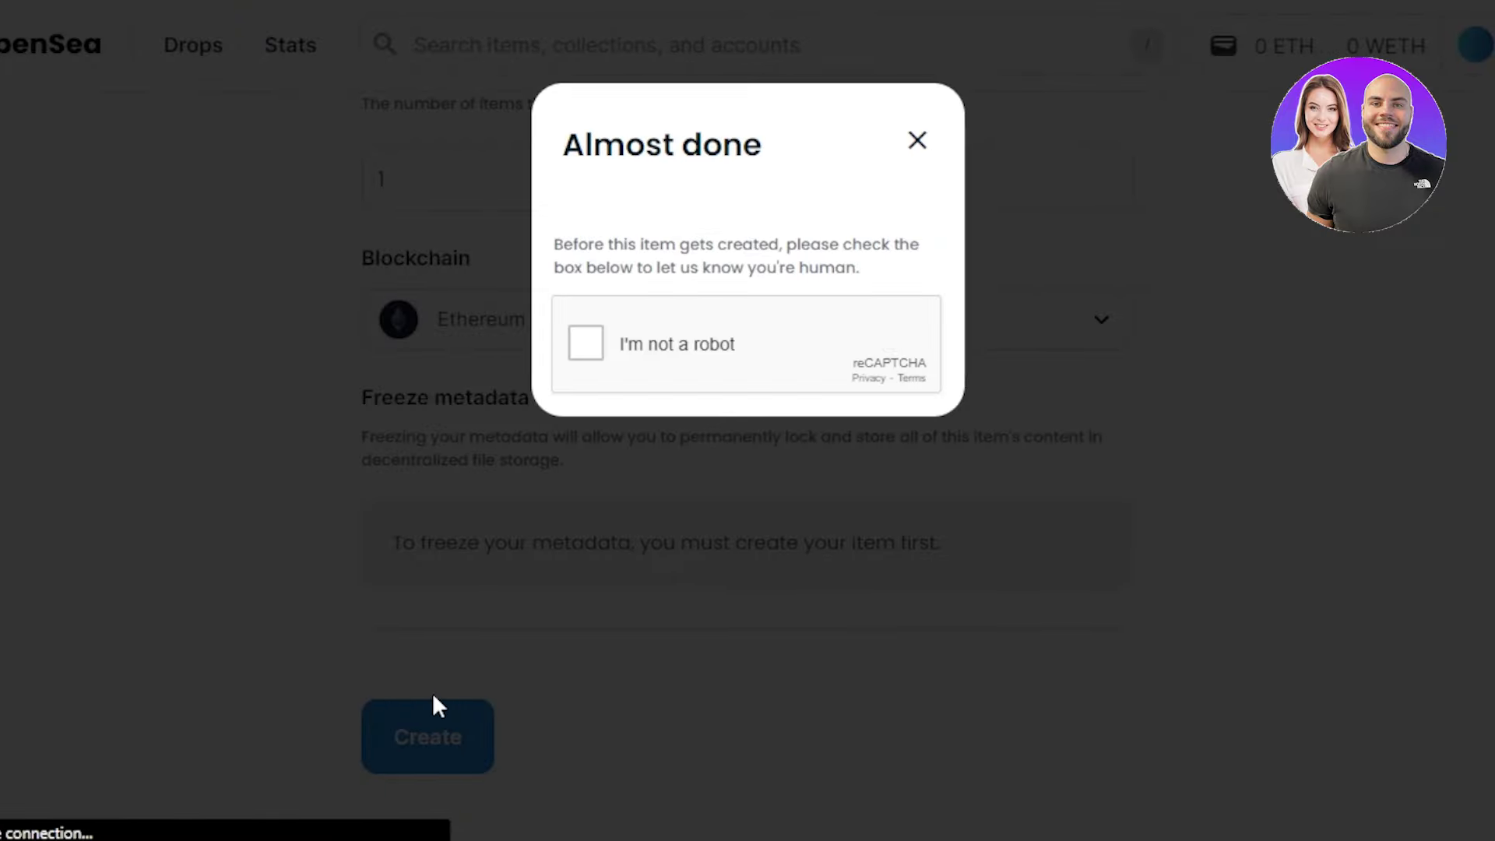
pyautogui.click(596, 352)
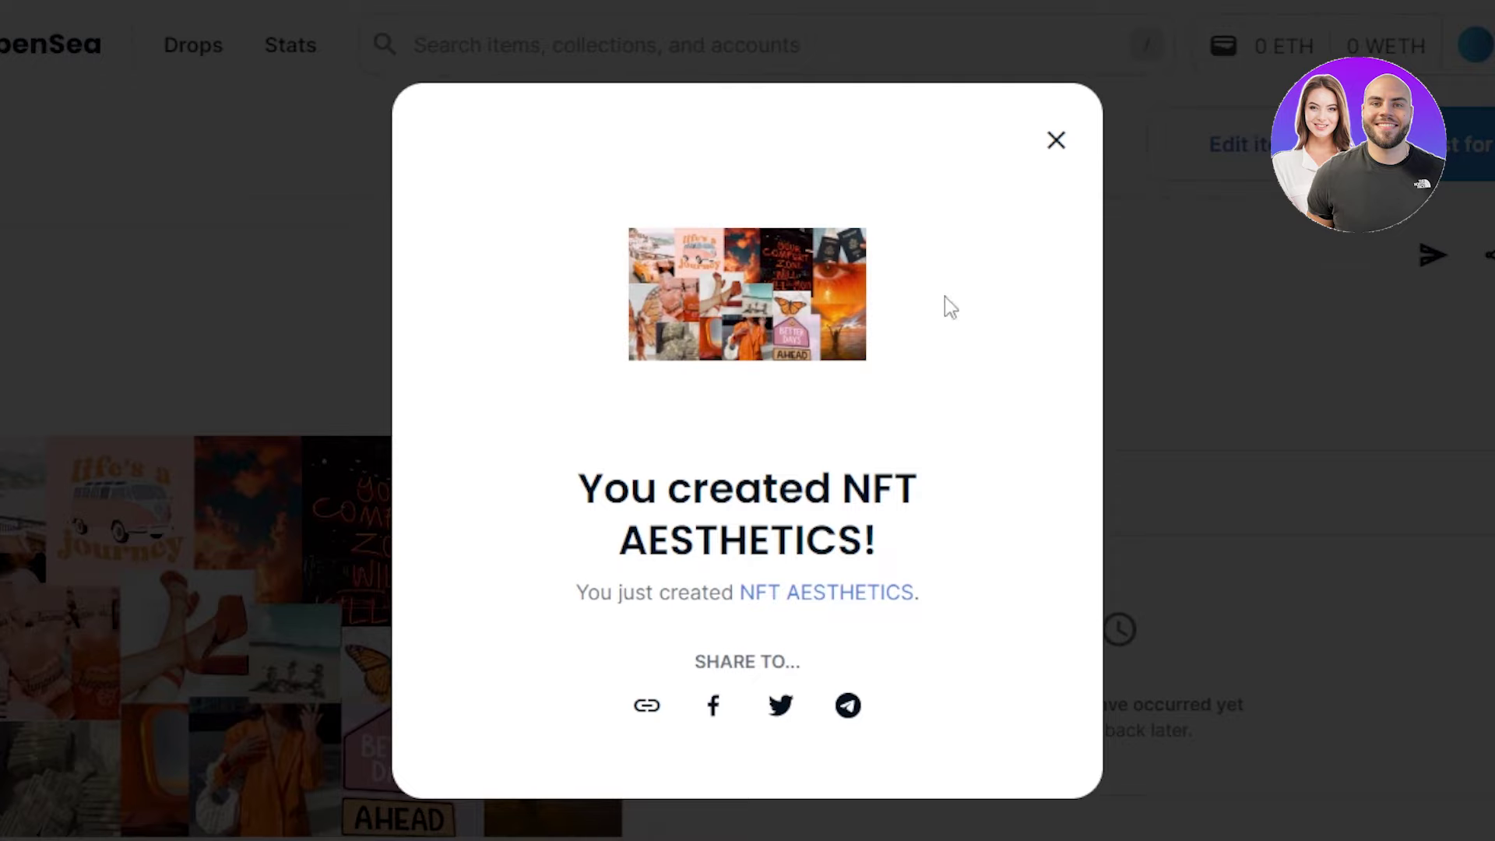
pyautogui.press('Escape')
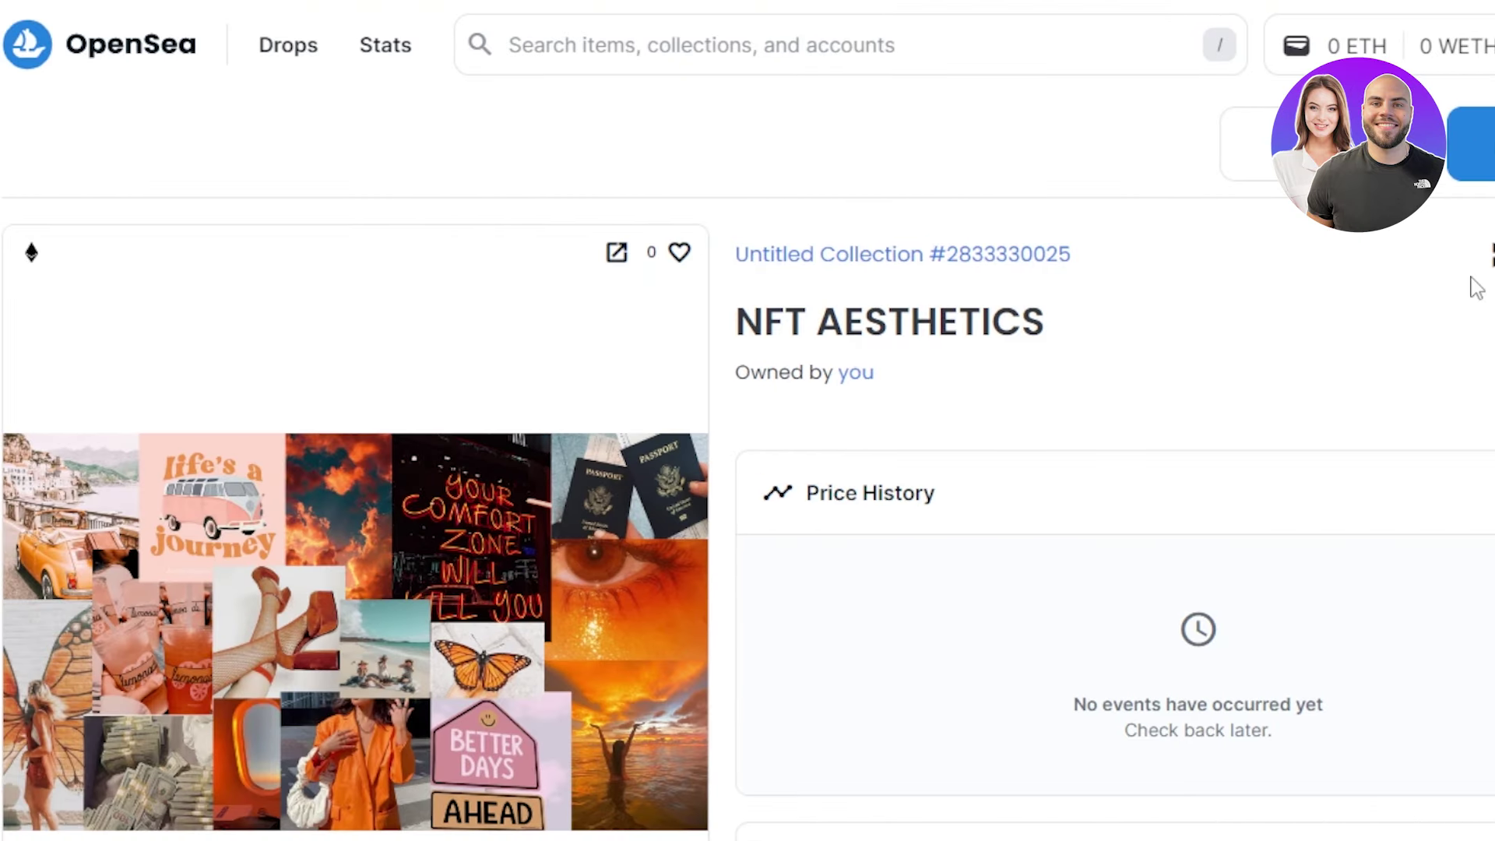
pyautogui.scroll(-8, 748, 514)
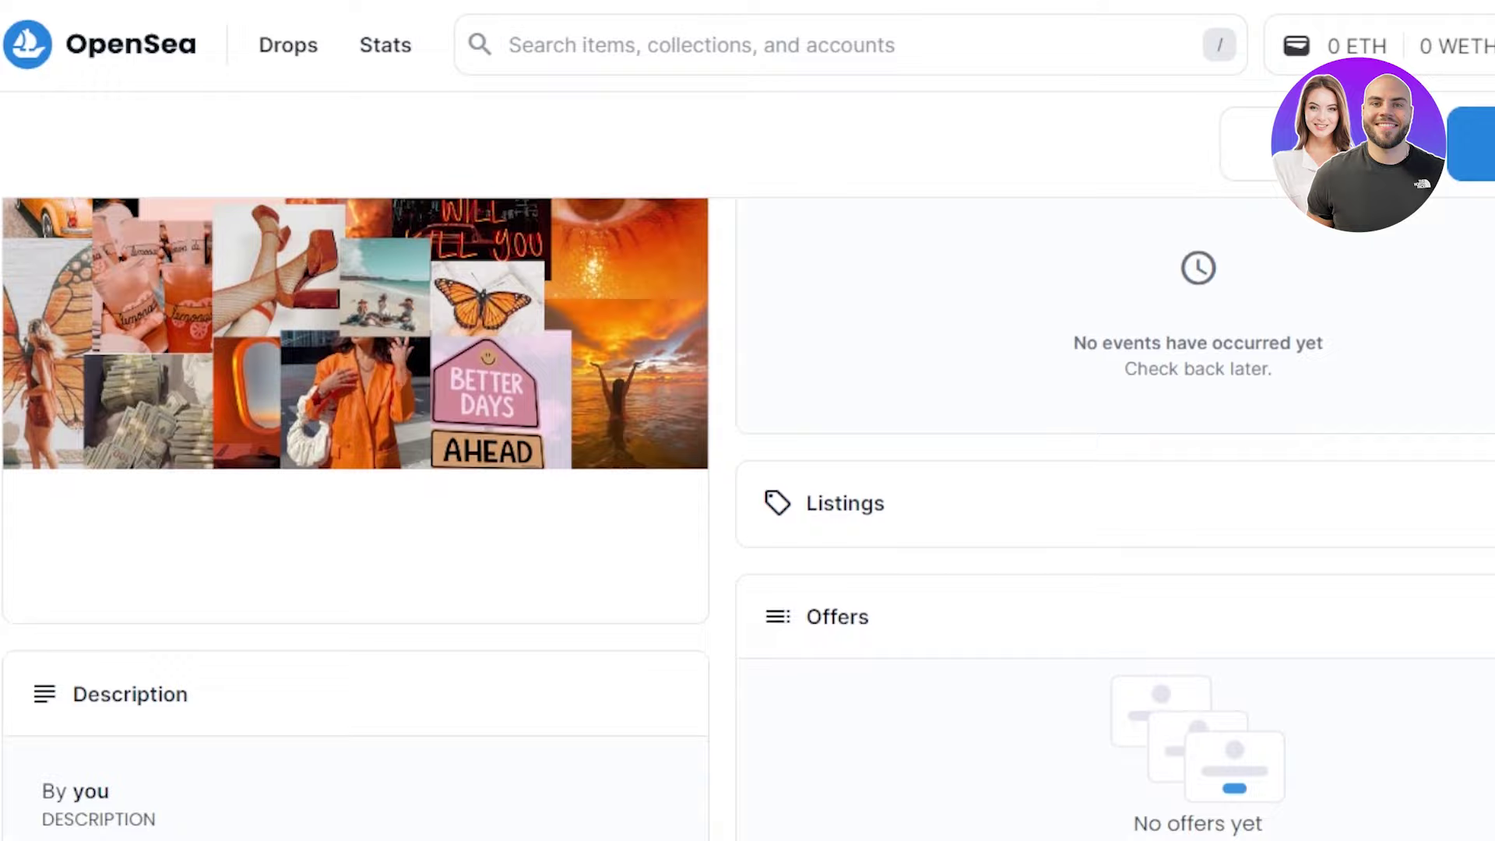
pyautogui.scroll(-1, 748, 514)
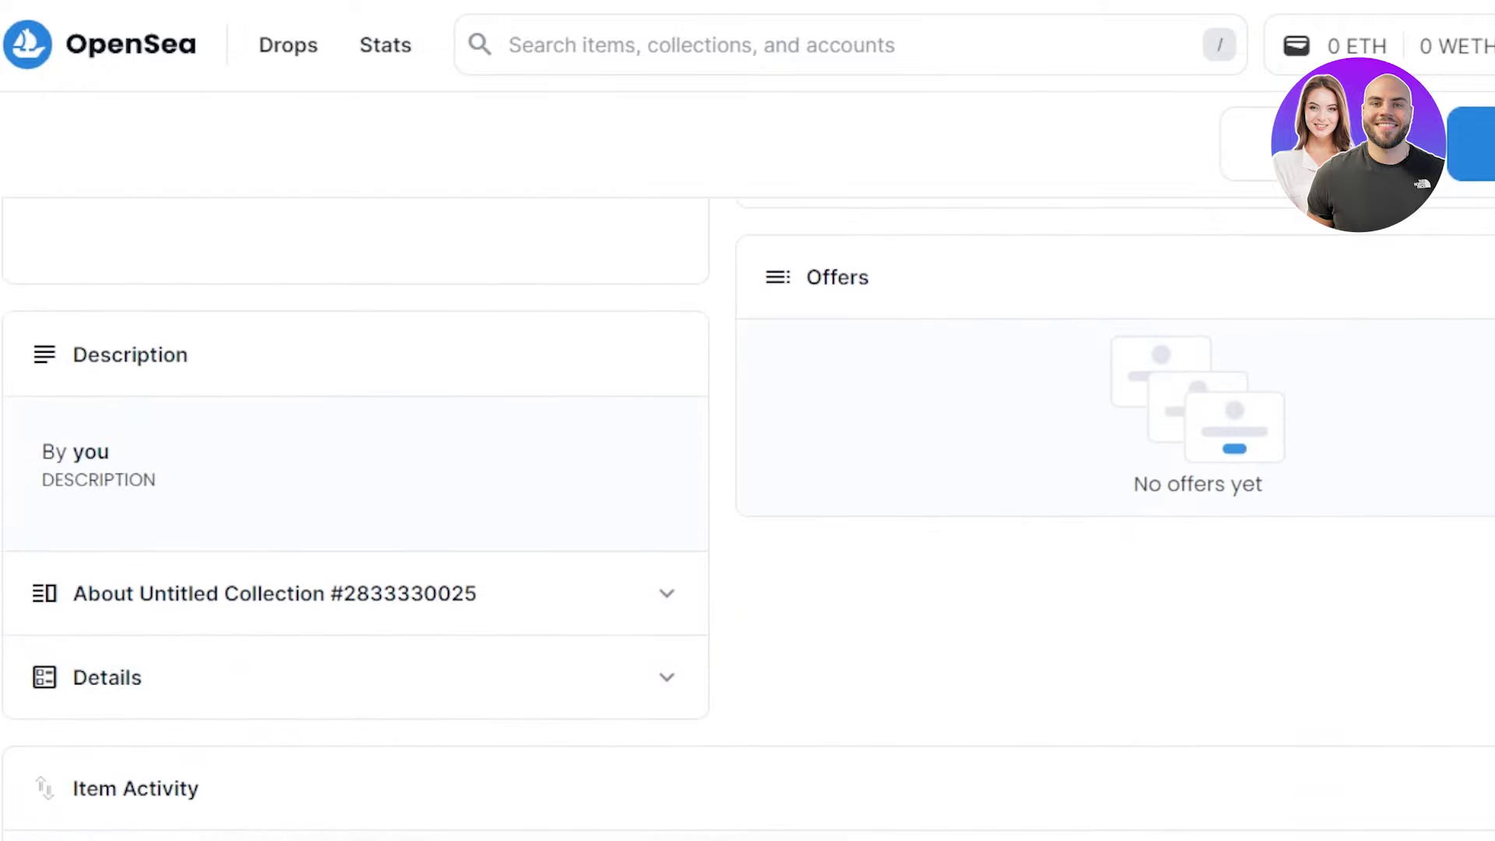
pyautogui.scroll(-6, 747, 514)
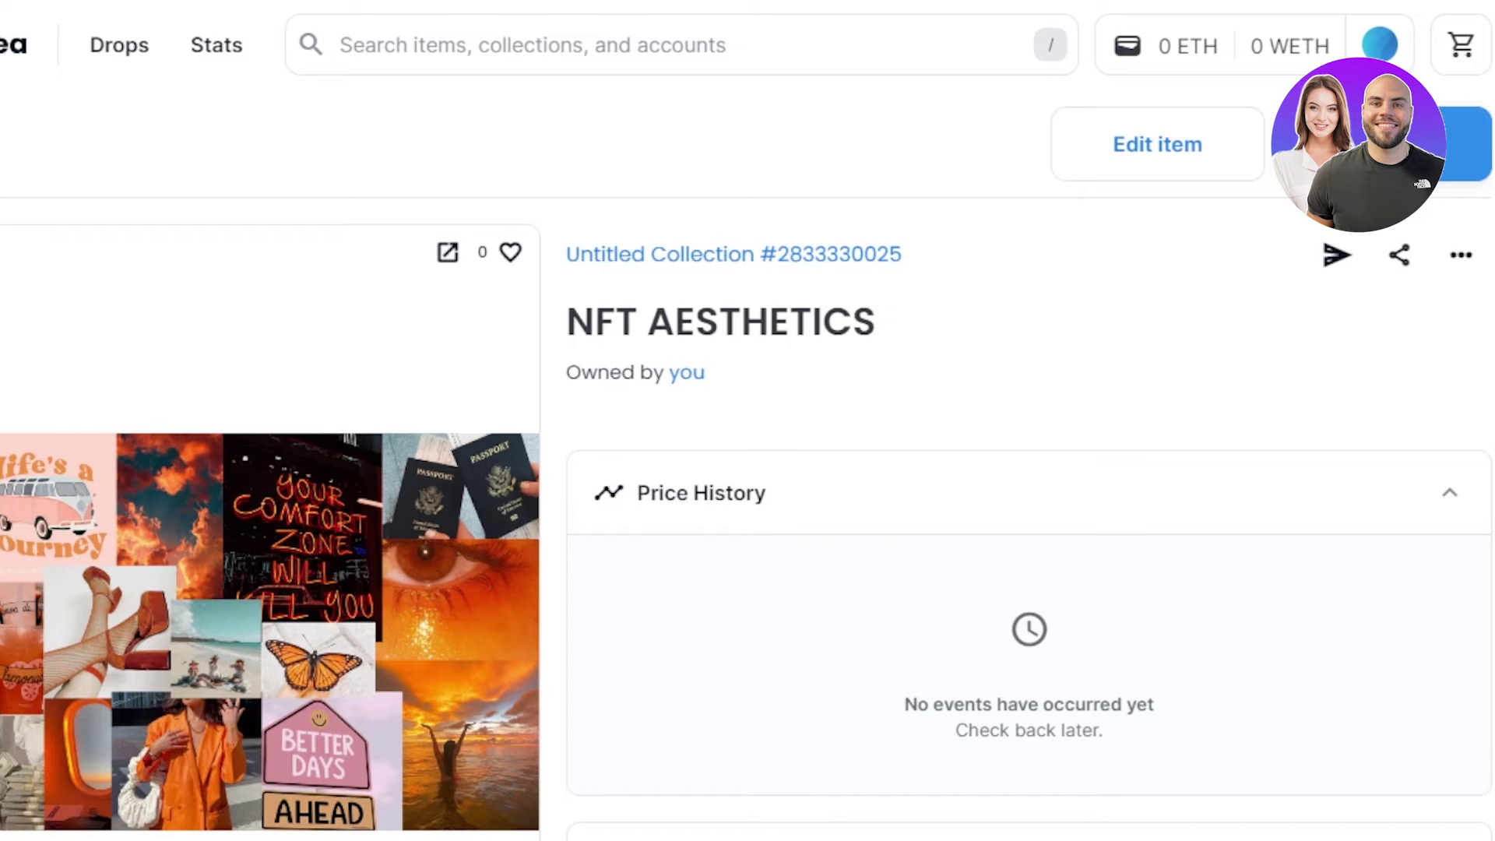
# Step: Open List for sale via Sell, keeping Fixed price and a 1 month duration
pyautogui.click(1464, 144)
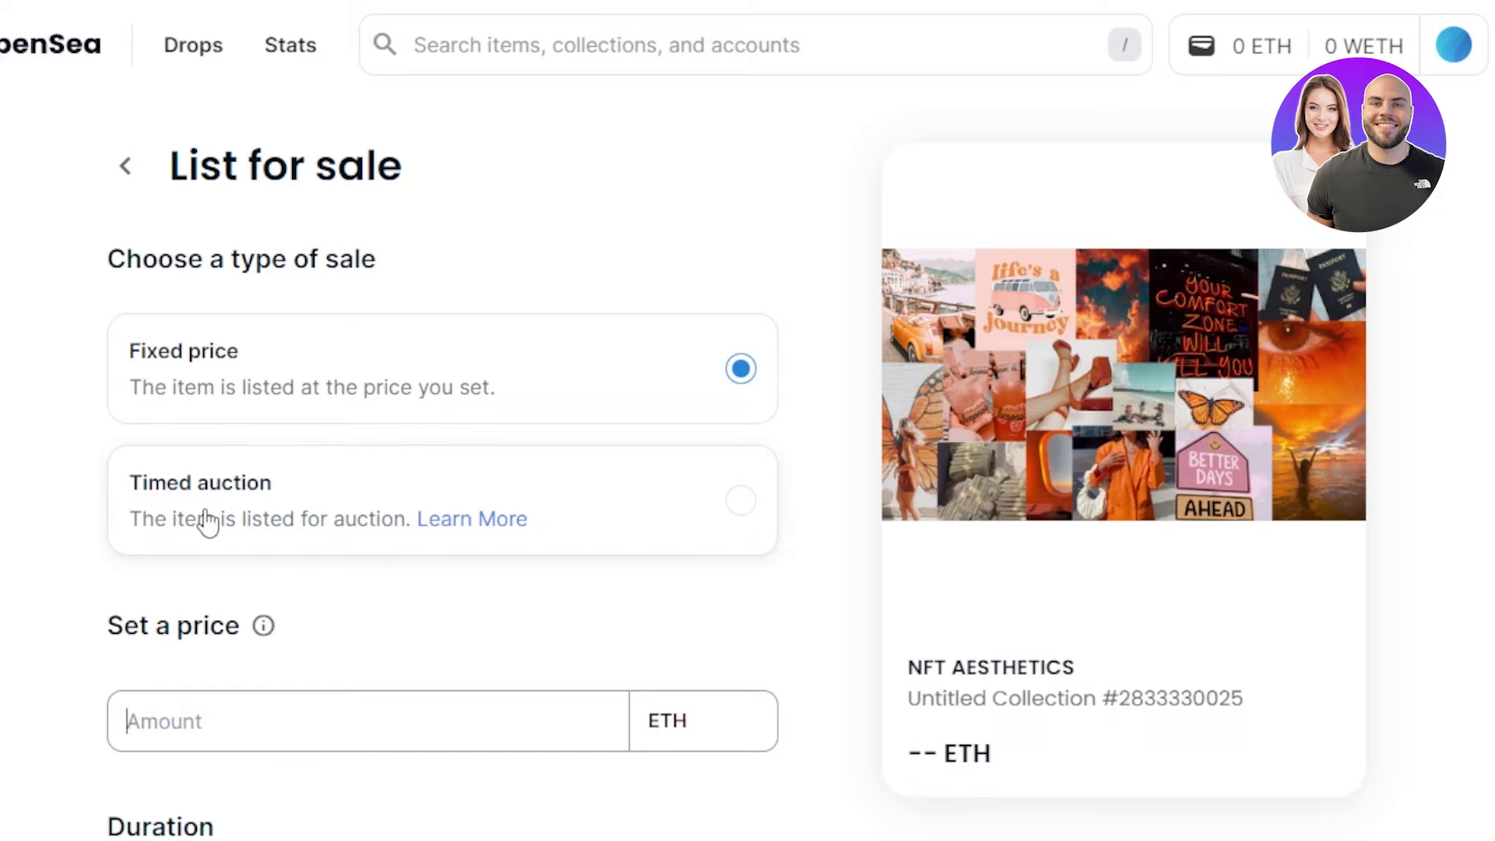
pyautogui.scroll(-3, 1478, 379)
pyautogui.scroll(-2, 442, 468)
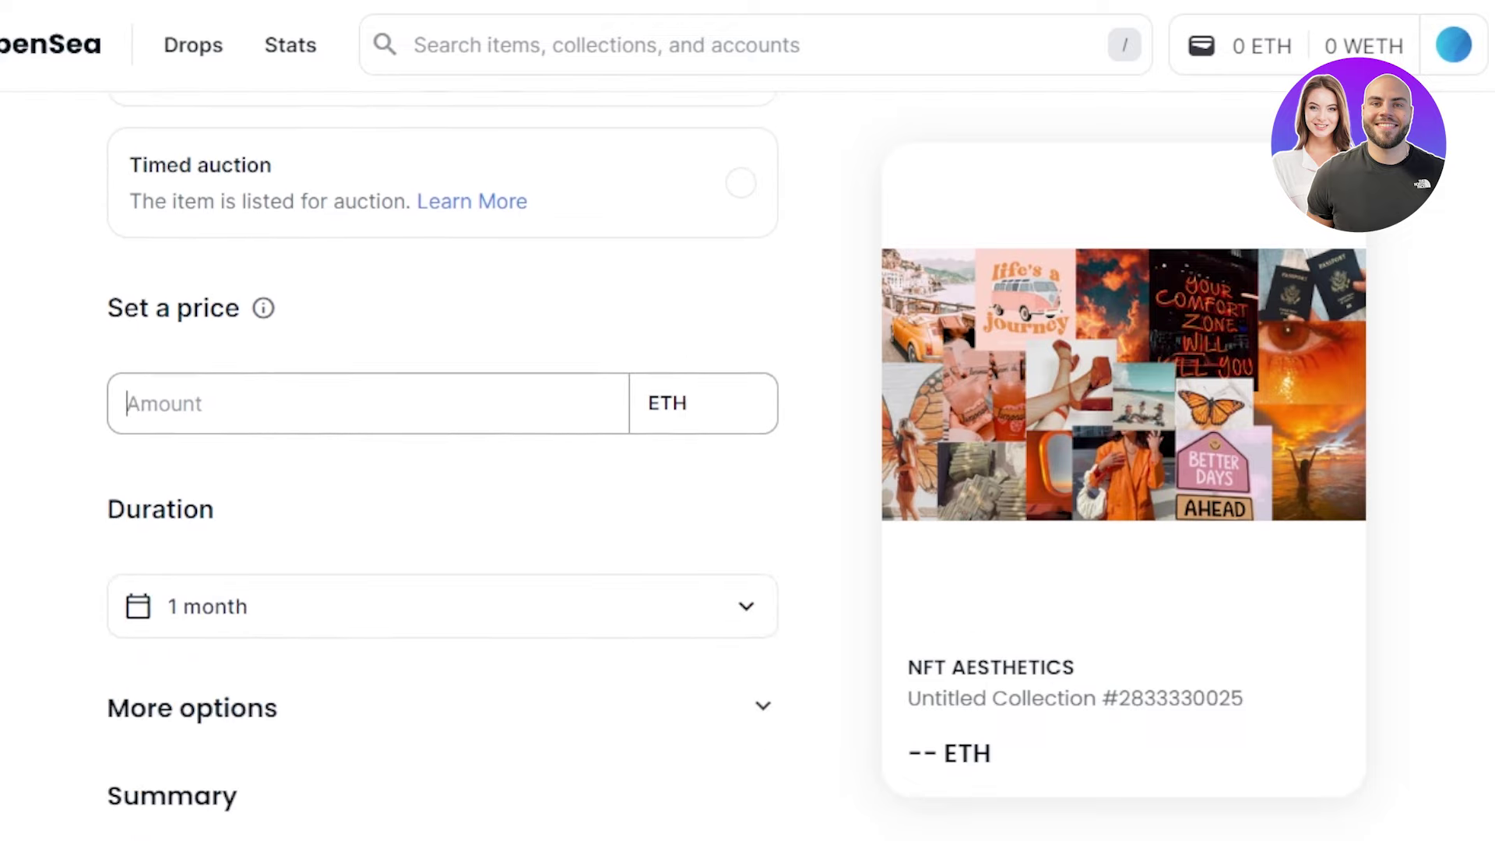
pyautogui.scroll(4, 442, 467)
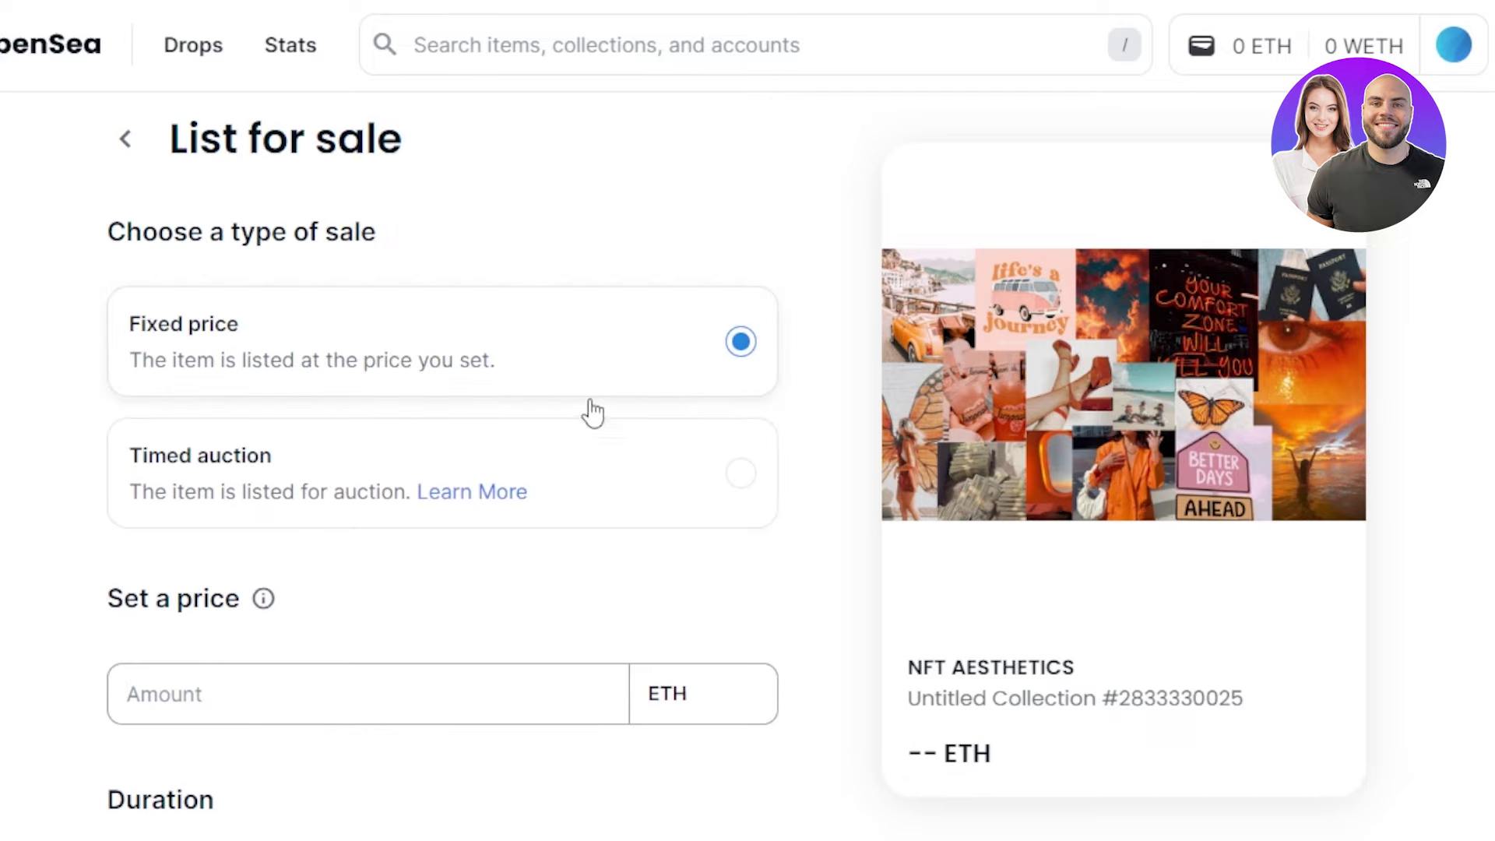
pyautogui.scroll(-3, 442, 467)
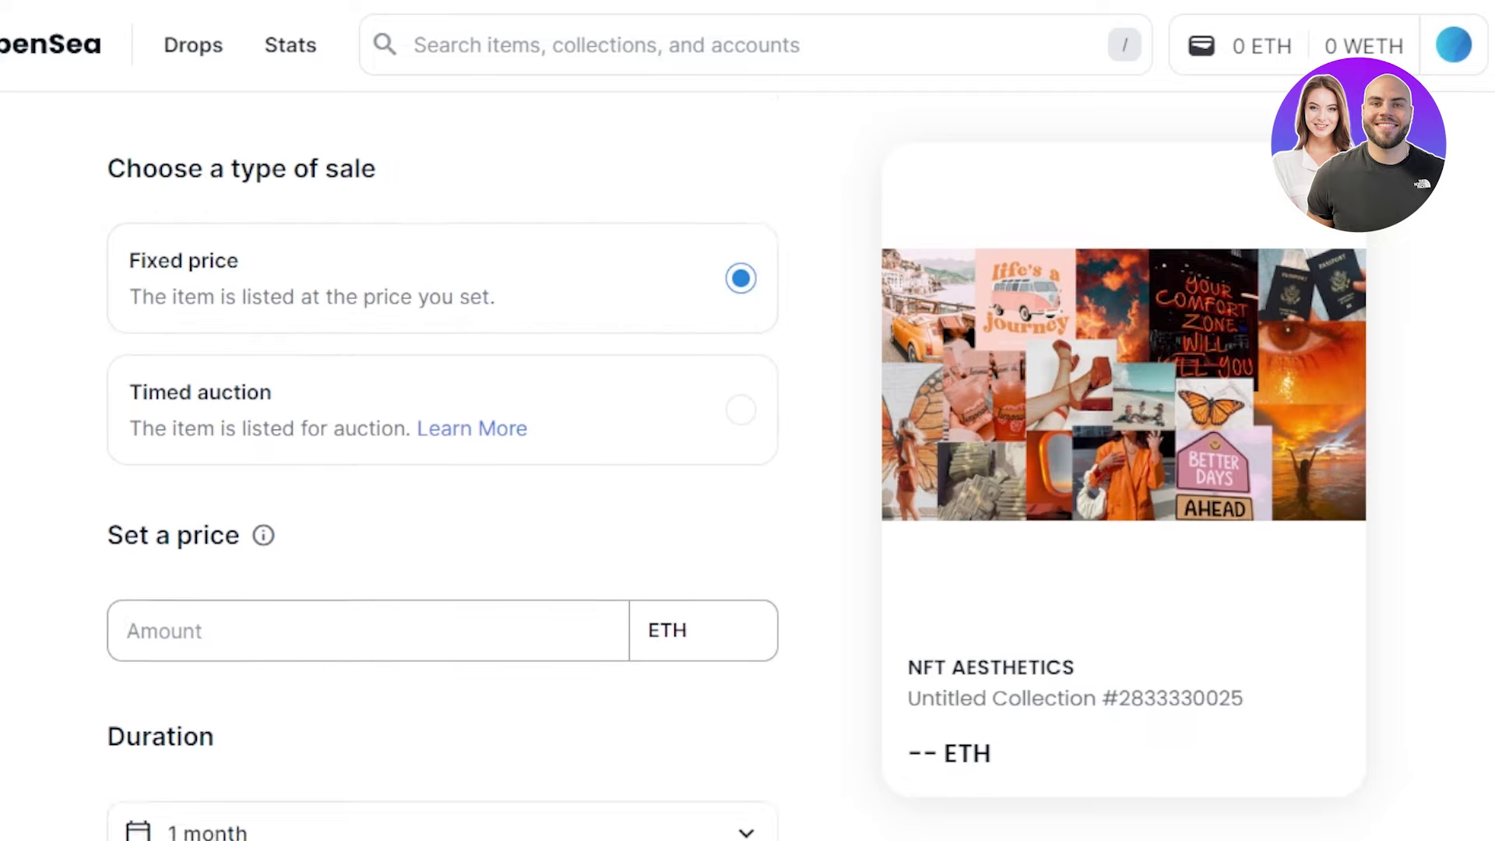
# Step: Enter 0.06 ETH as the fixed listing price in the Amount field
pyautogui.click(190, 448)
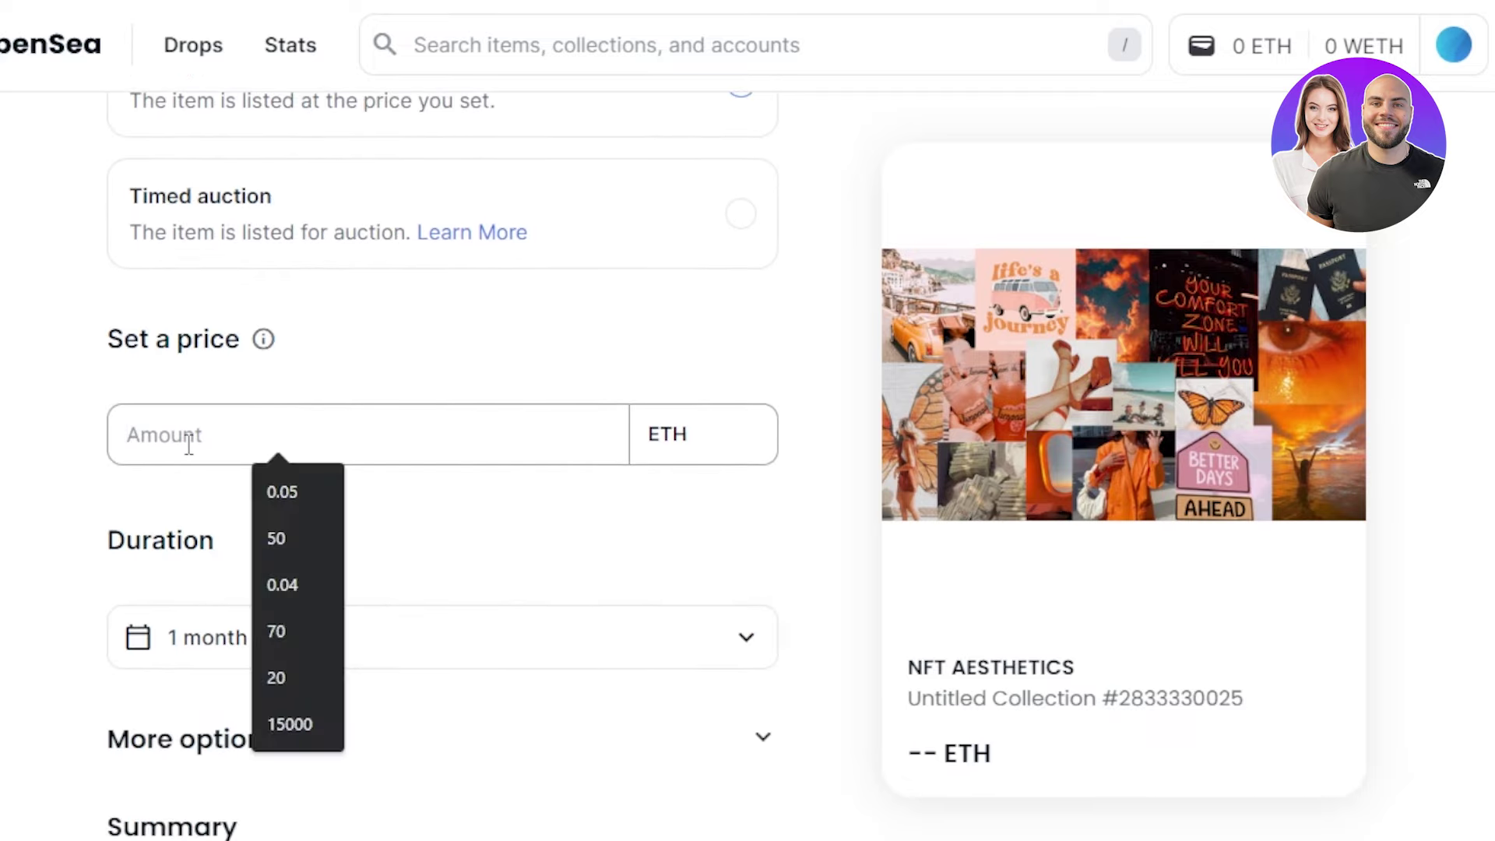
pyautogui.click(283, 503)
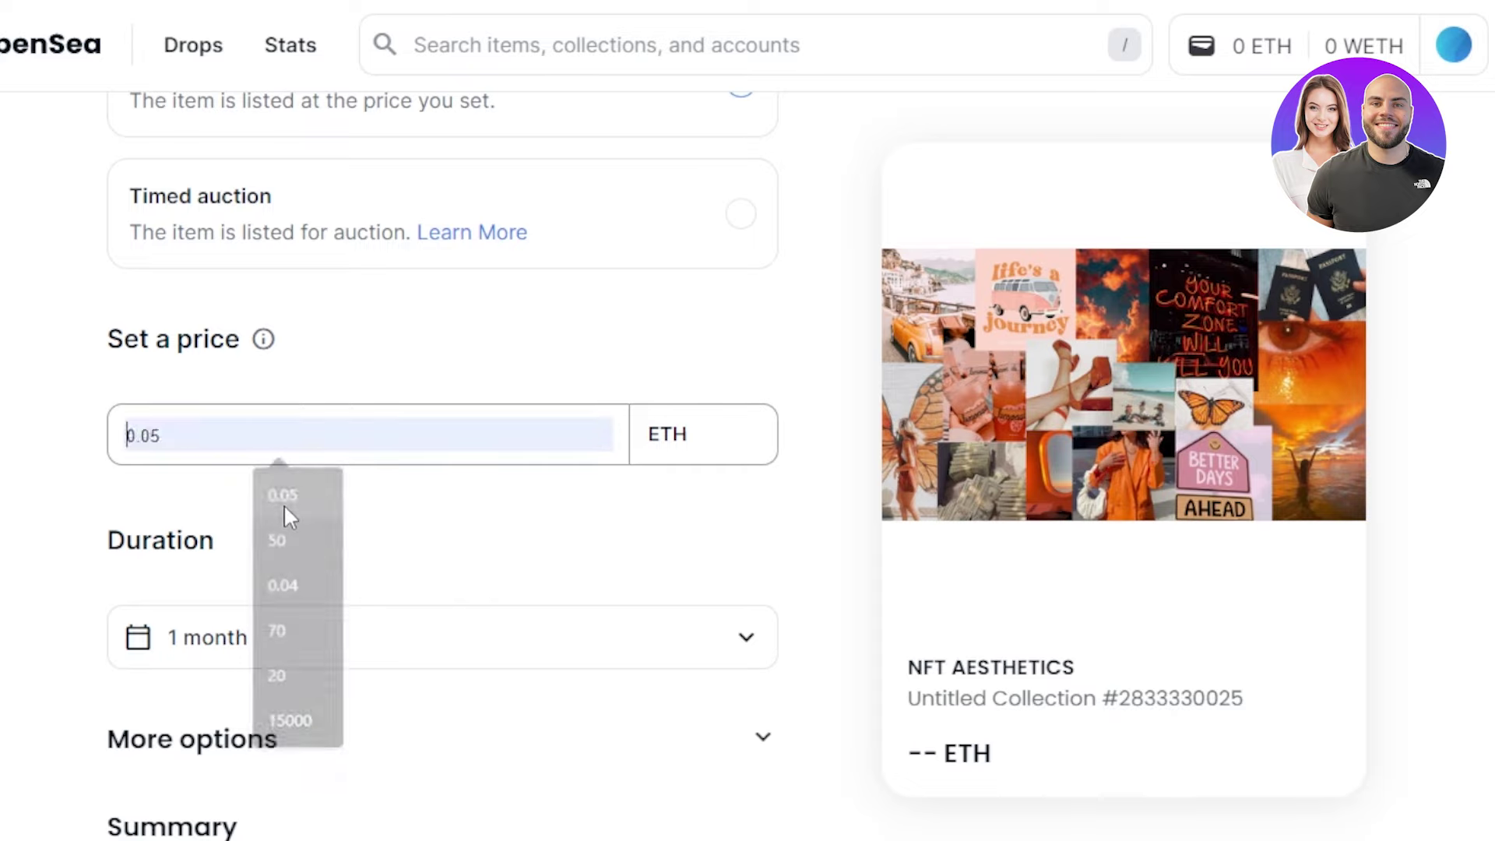
pyautogui.moveTo(283, 517); pyautogui.dragTo(141, 459)
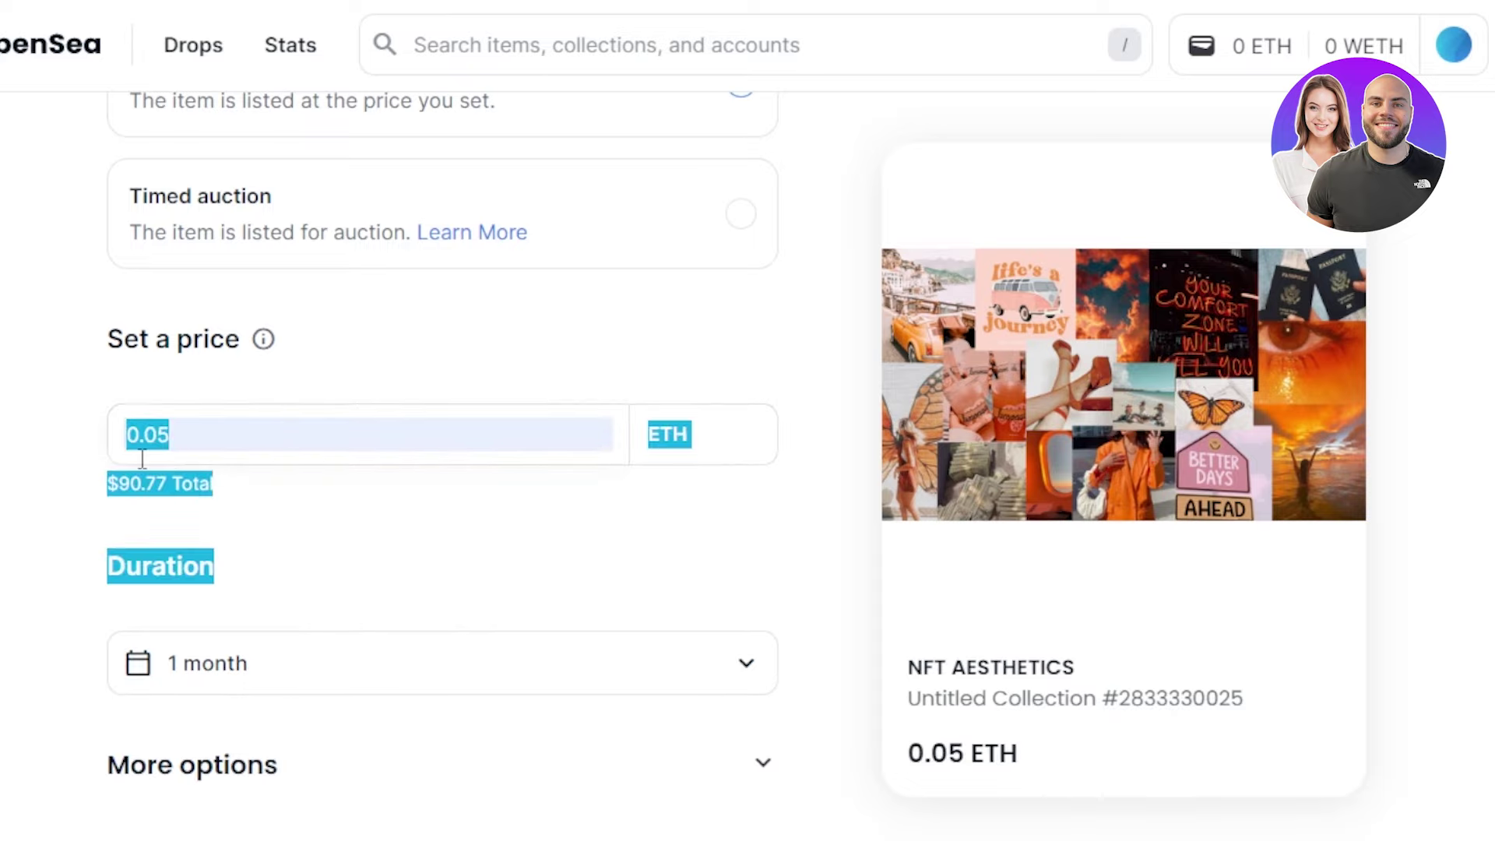
pyautogui.click(258, 486)
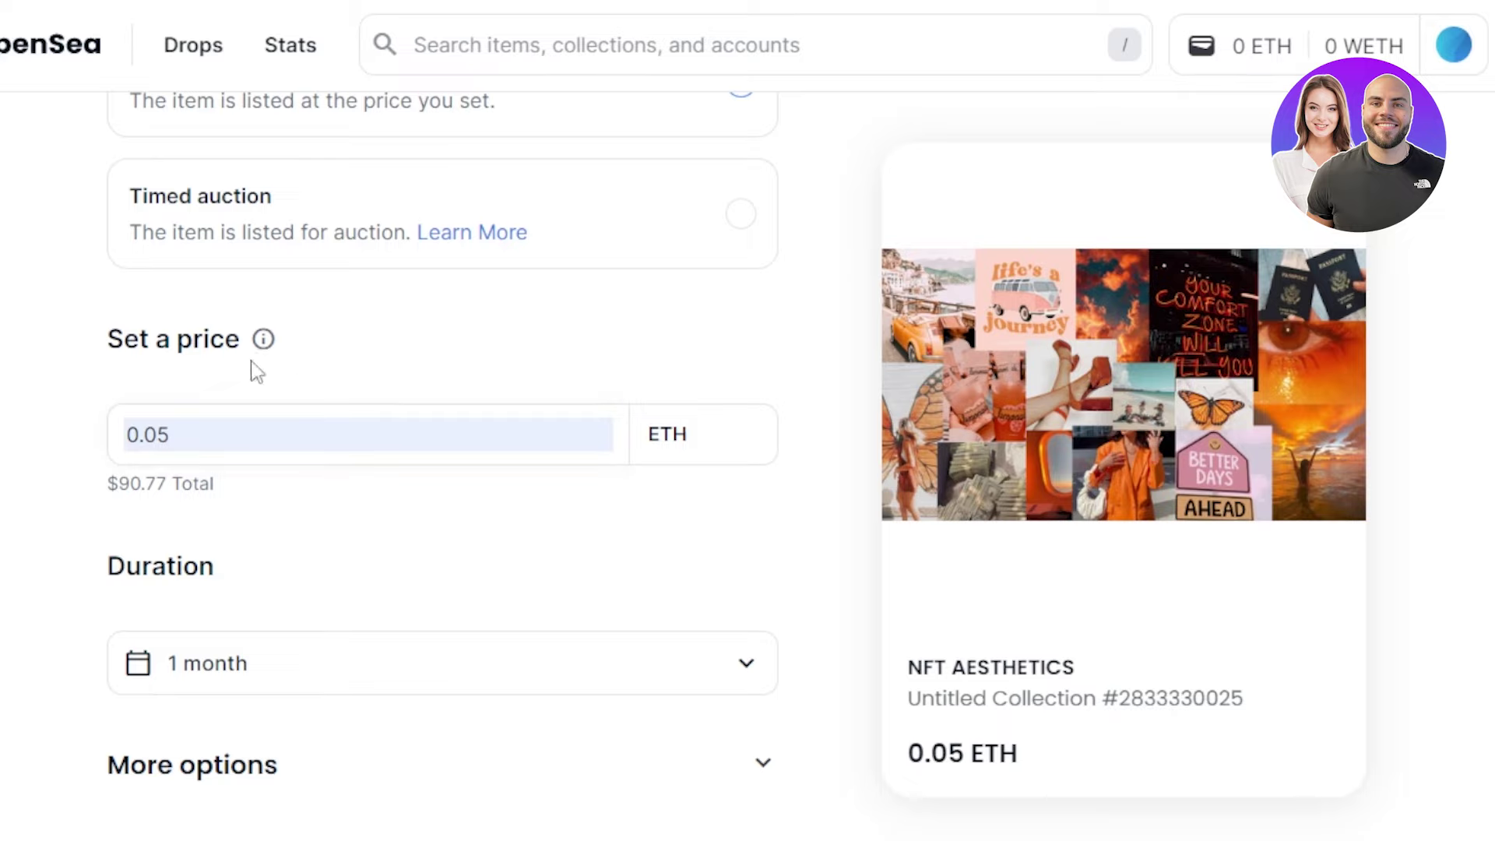
pyautogui.click(177, 435)
pyautogui.press('BackSpace')
pyautogui.press('BackSpace')
pyautogui.press('BackSpace')
pyautogui.press('BackSpace')
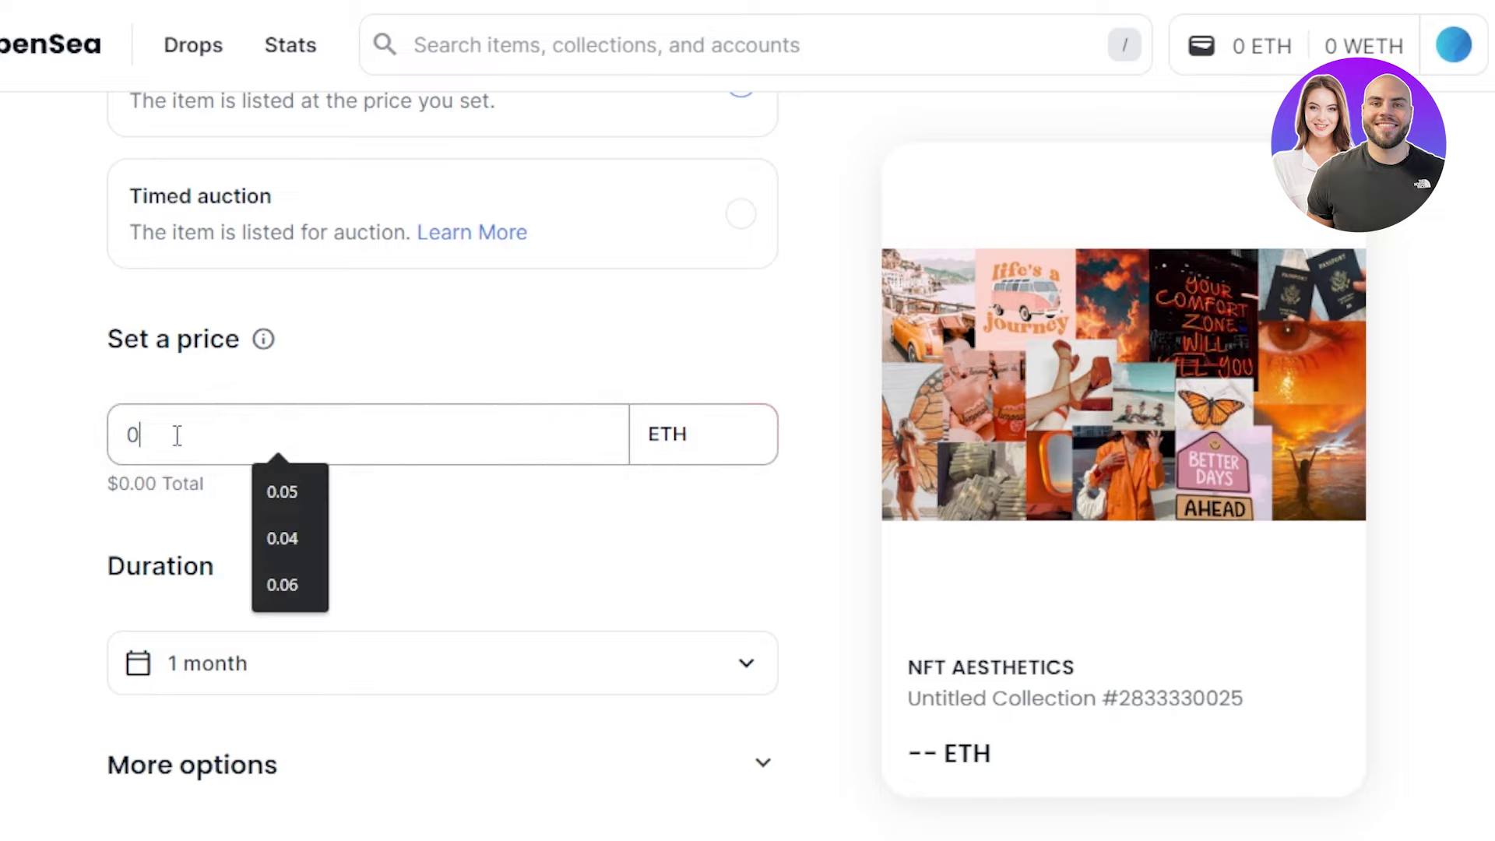
pyautogui.write('1')
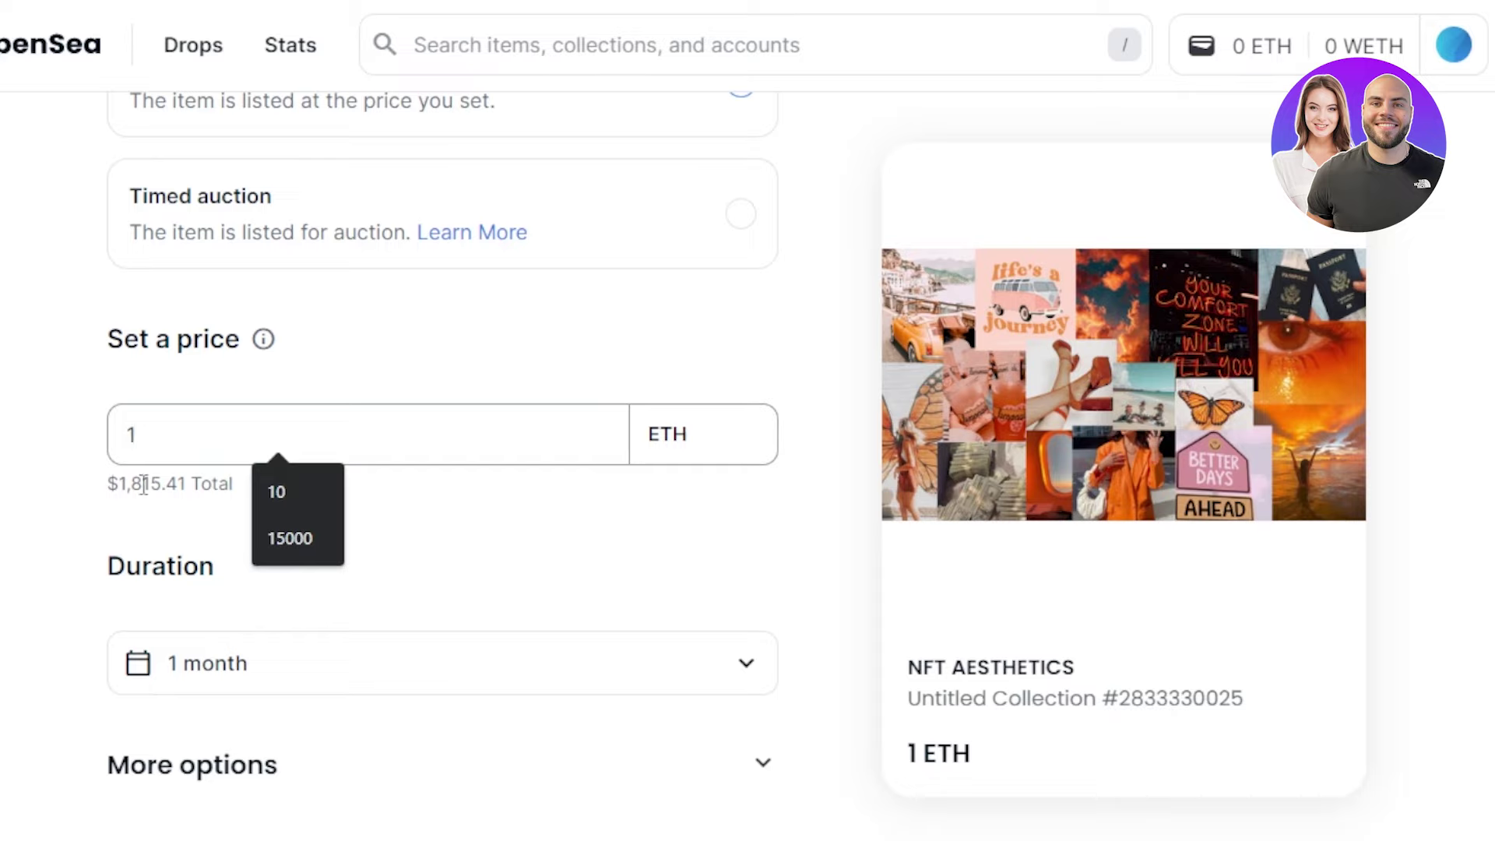
pyautogui.press('BackSpace')
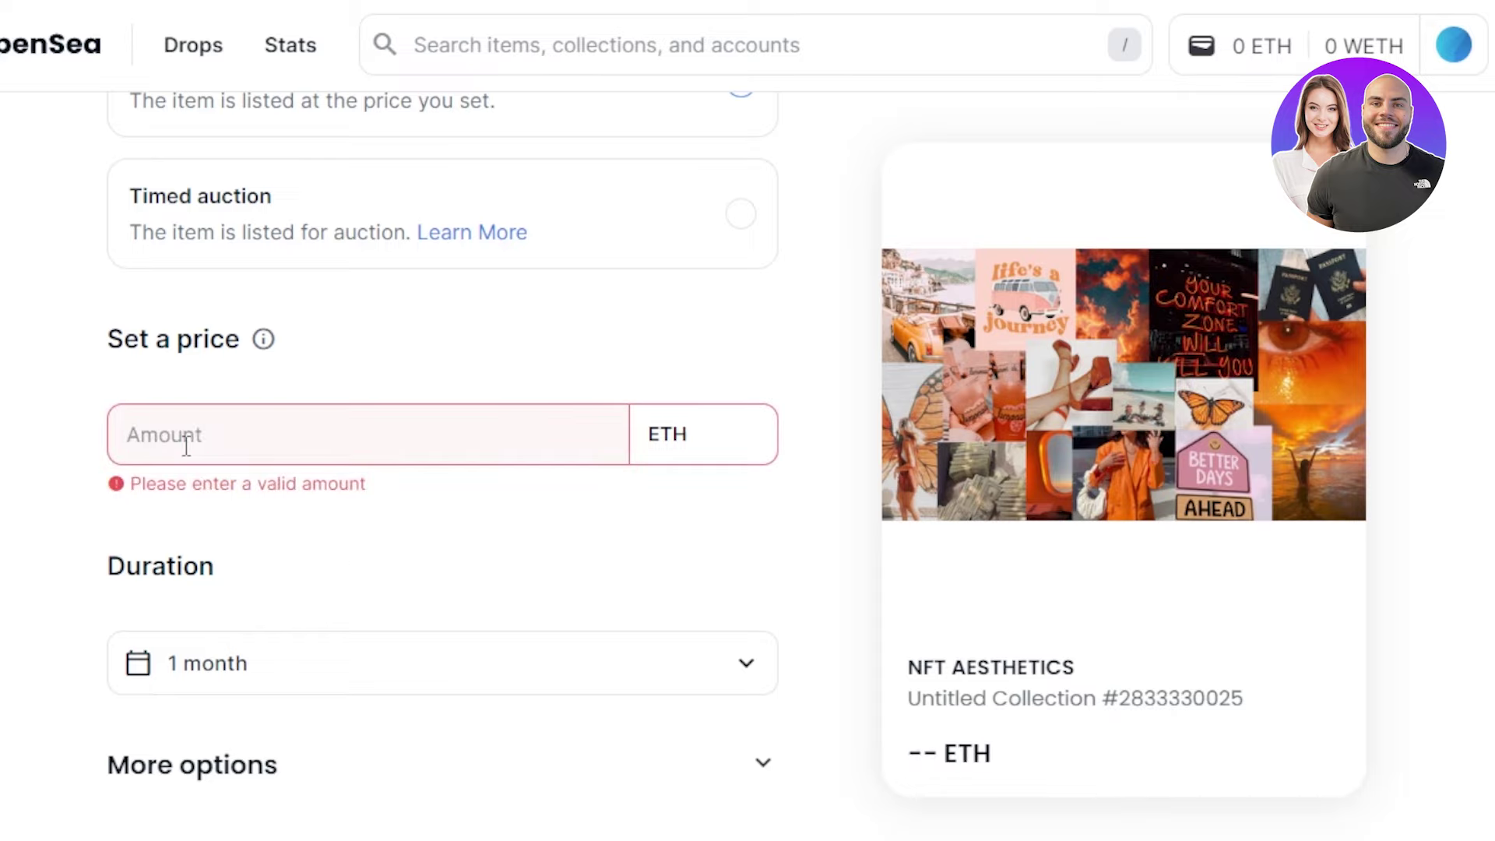
pyautogui.write('0.')
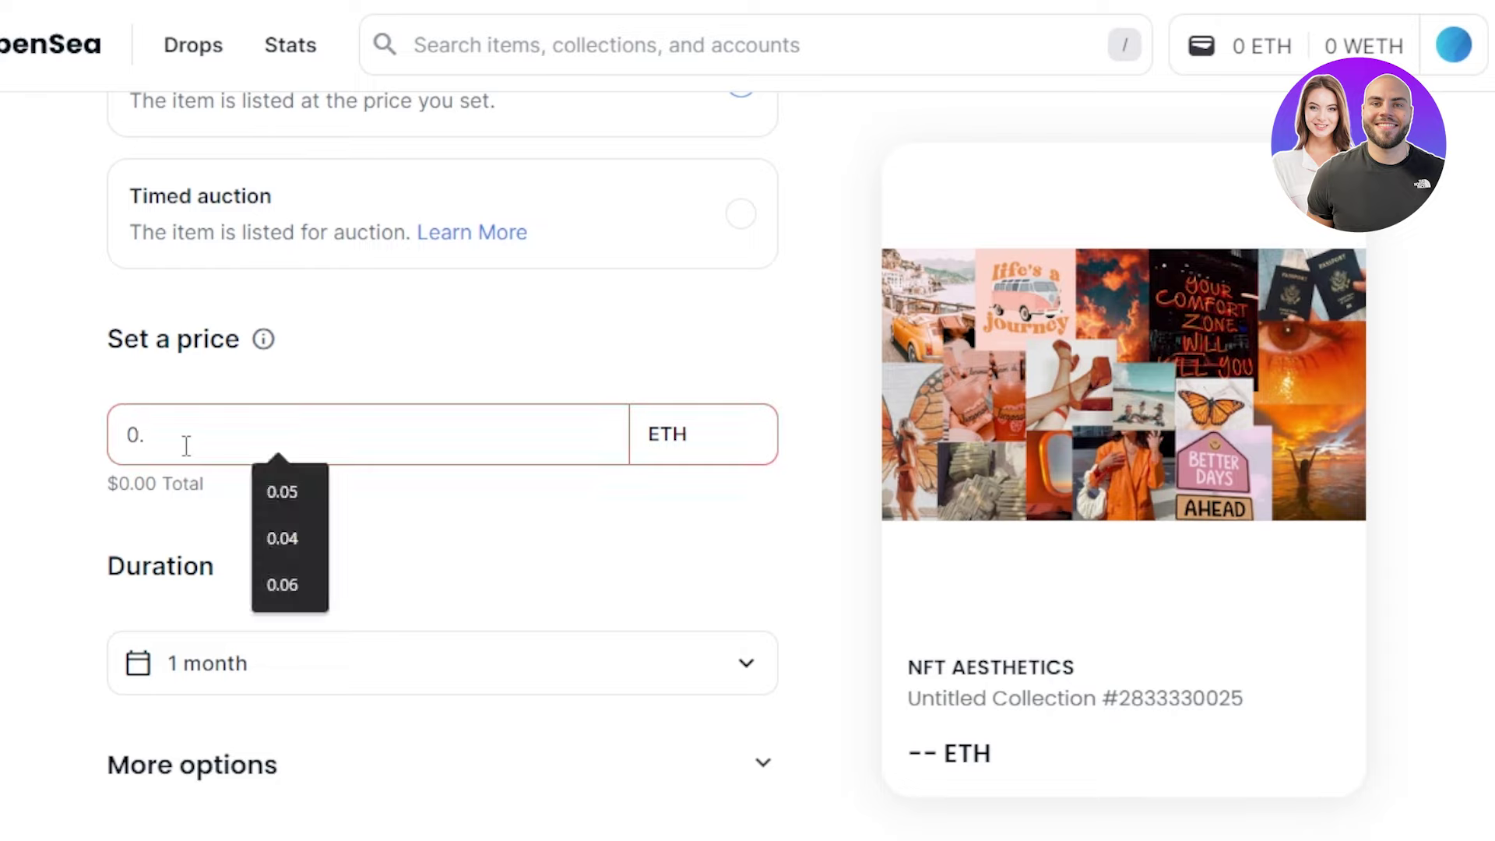
pyautogui.write('5')
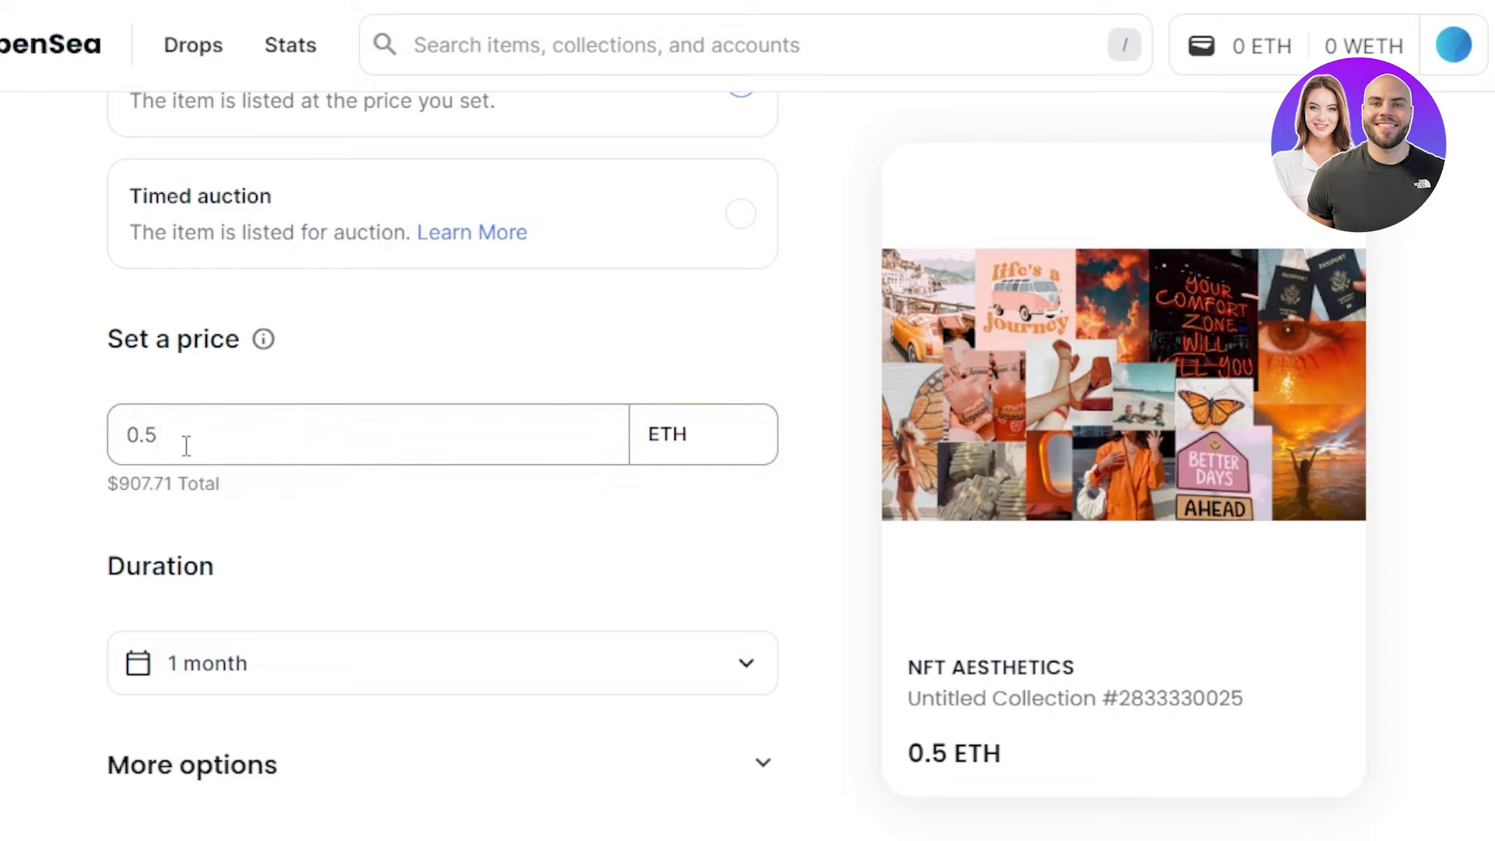
pyautogui.press('BackSpace')
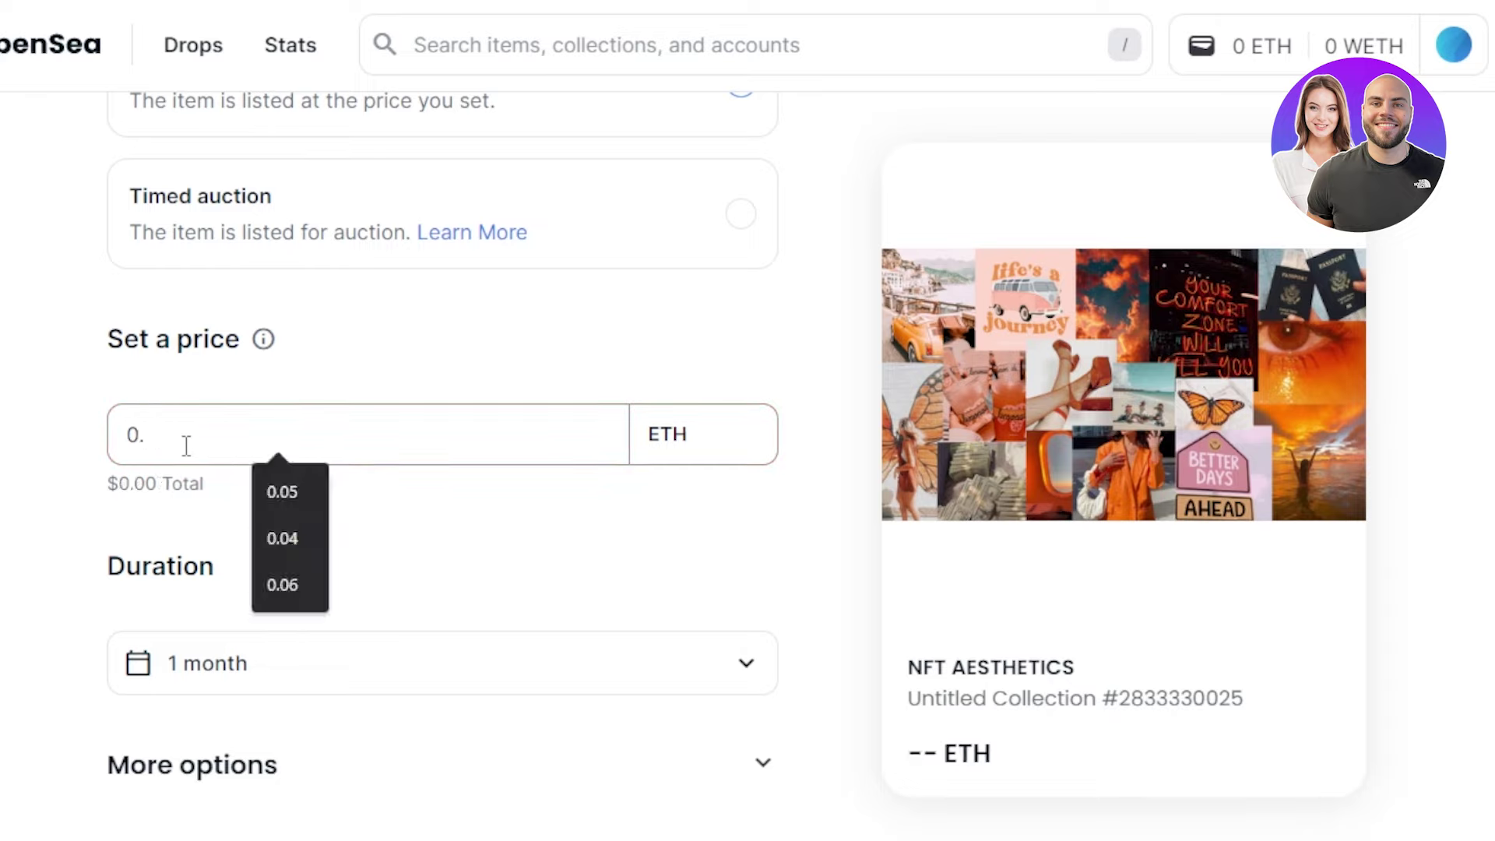
pyautogui.write('06')
# Step: Confirm the listing duration is still 1 month
pyautogui.scroll(-4, 658, 467)
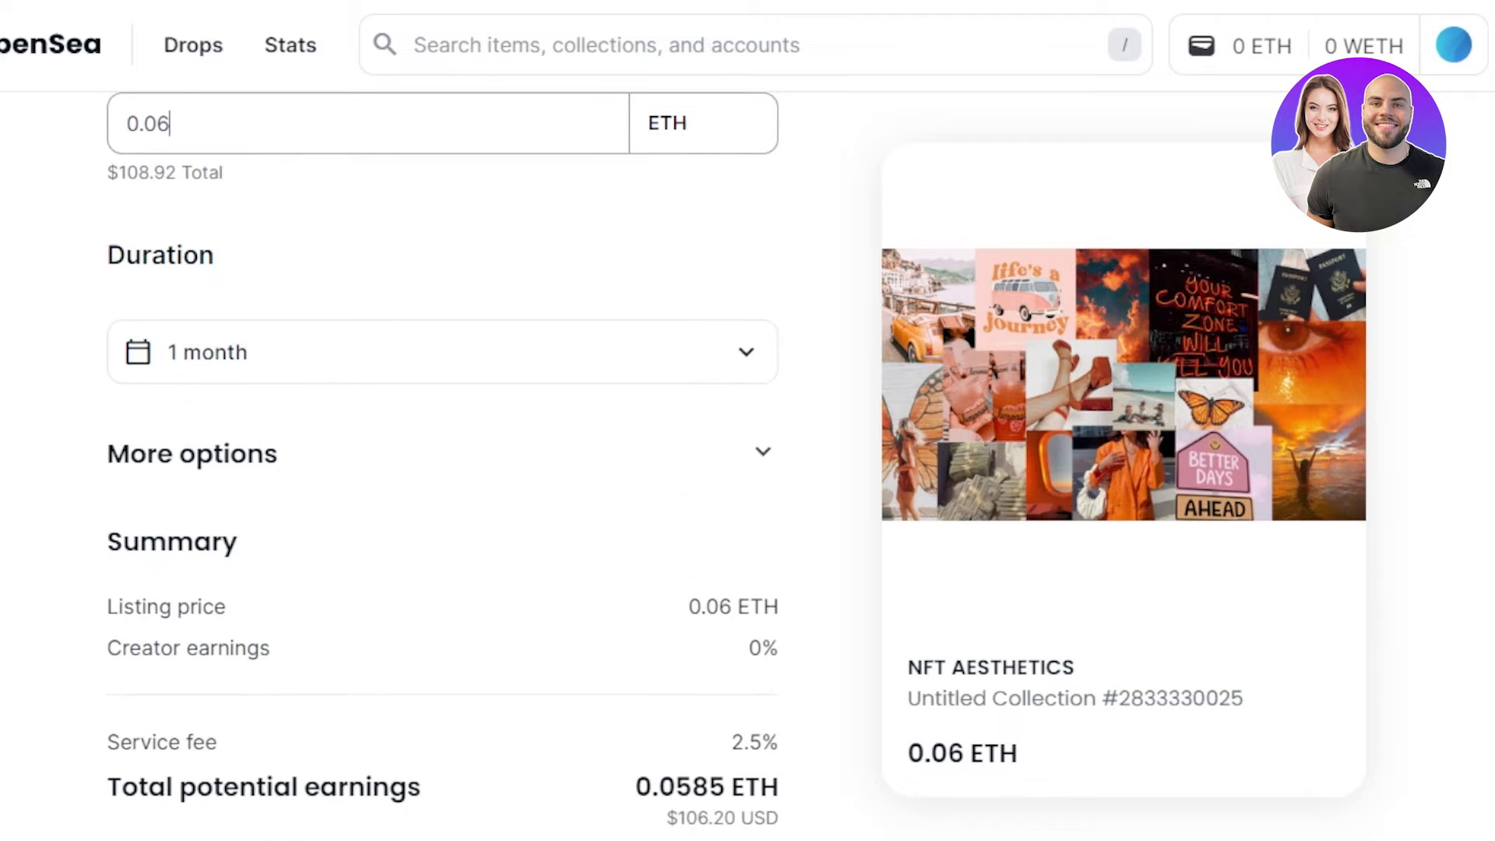
pyautogui.click(598, 377)
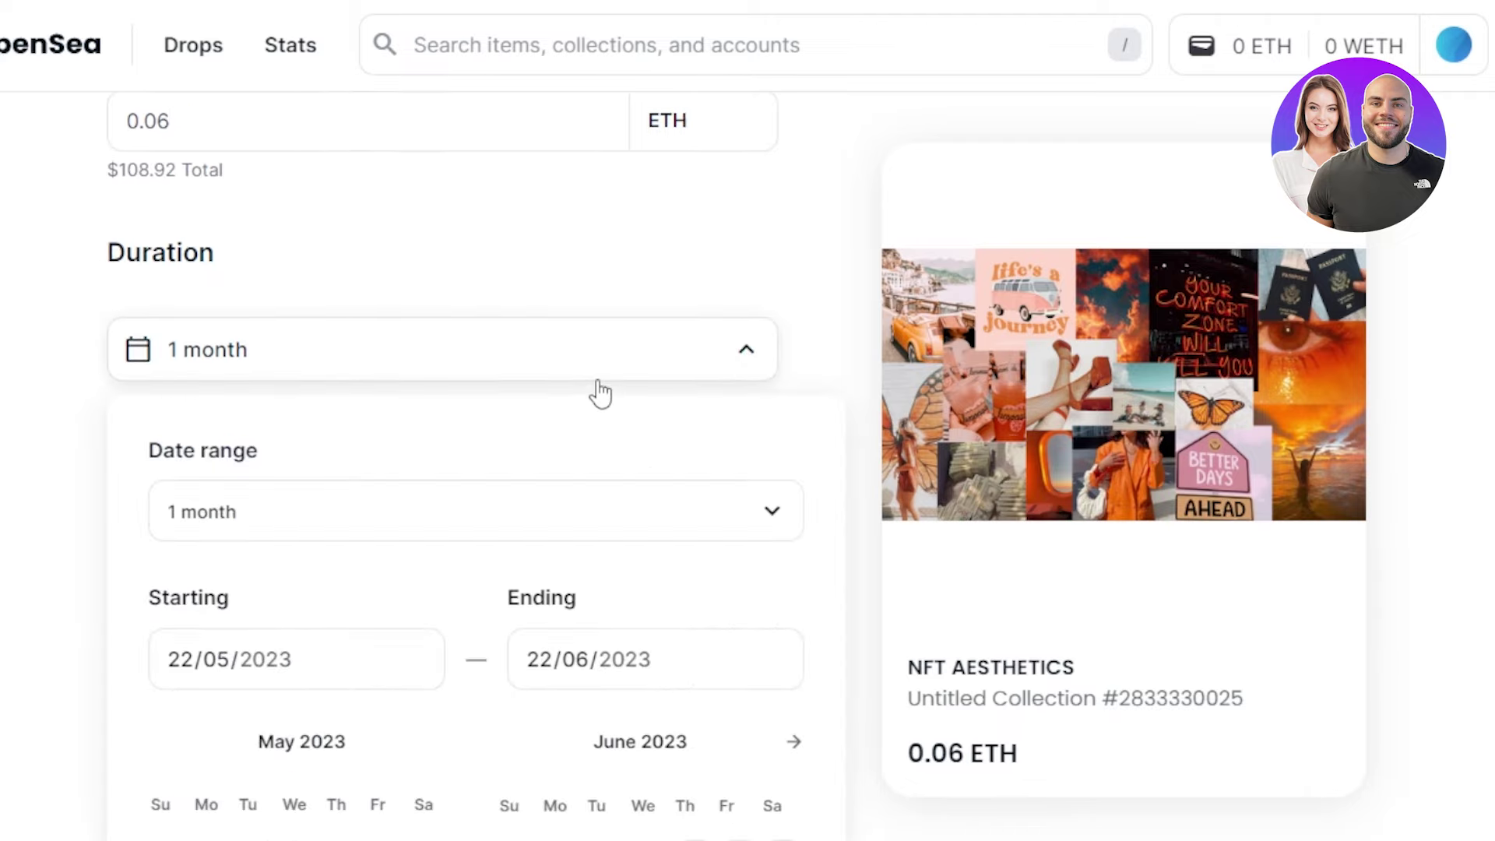
pyautogui.press('Escape')
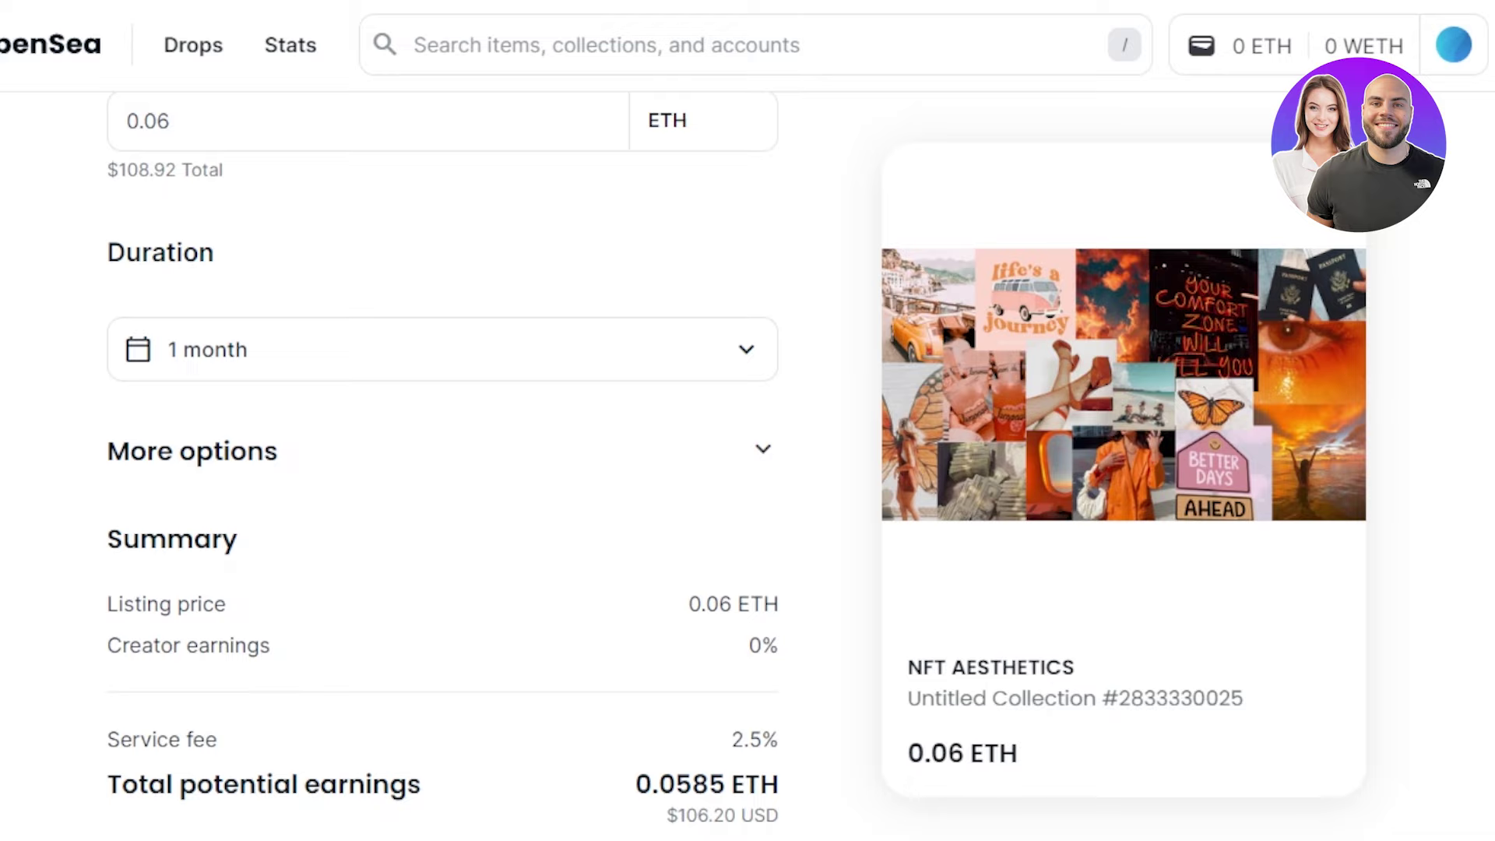
# Step: Scroll through the NFT AESTHETICS List for sale page to review the 0.06 ETH, 1-month listing summary without submitting
pyautogui.scroll(-2, 483, 577)
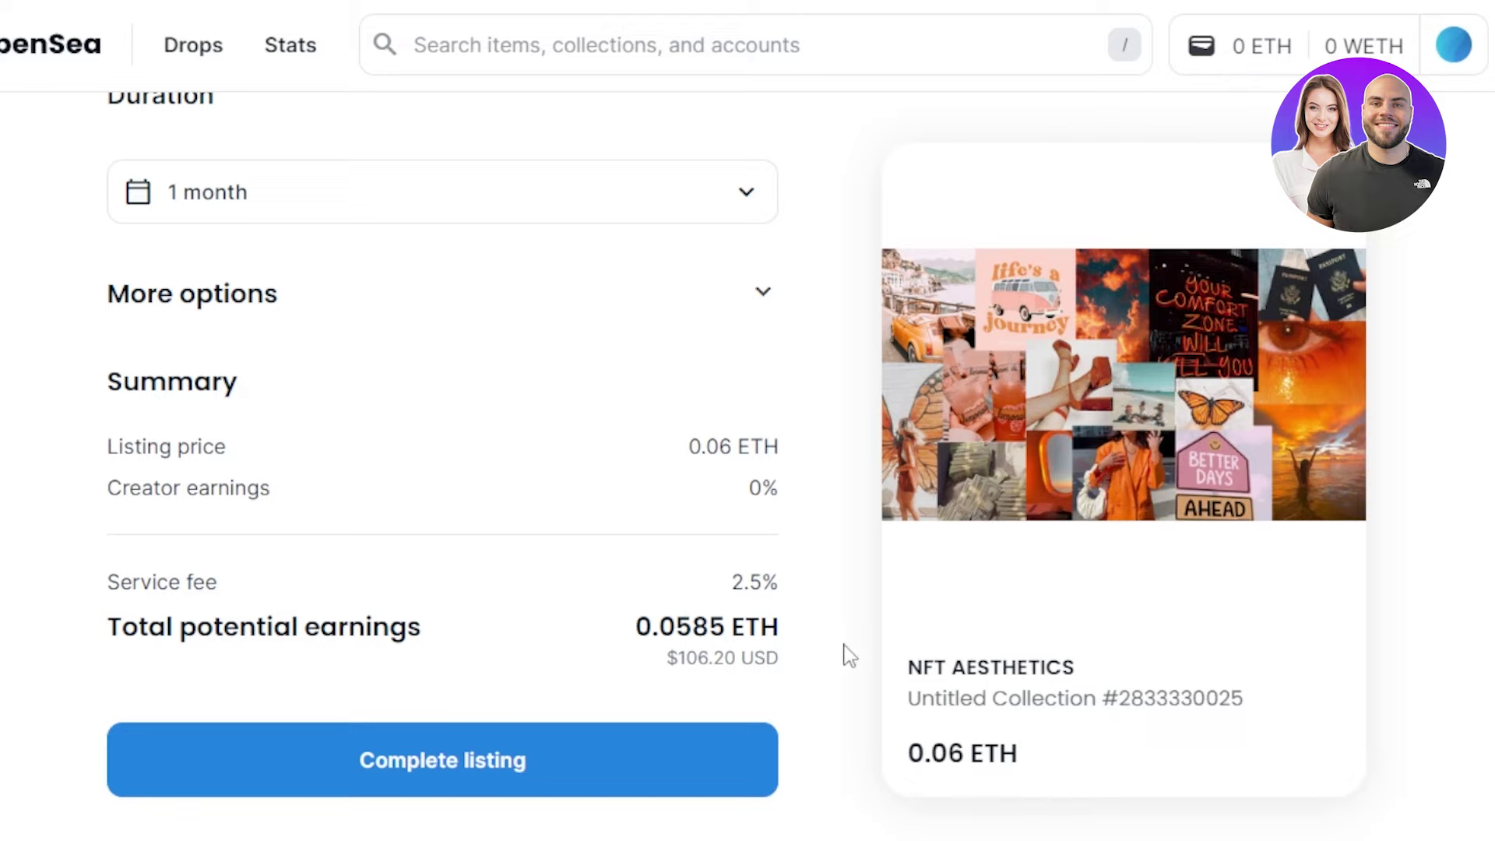
pyautogui.scroll(6, 442, 468)
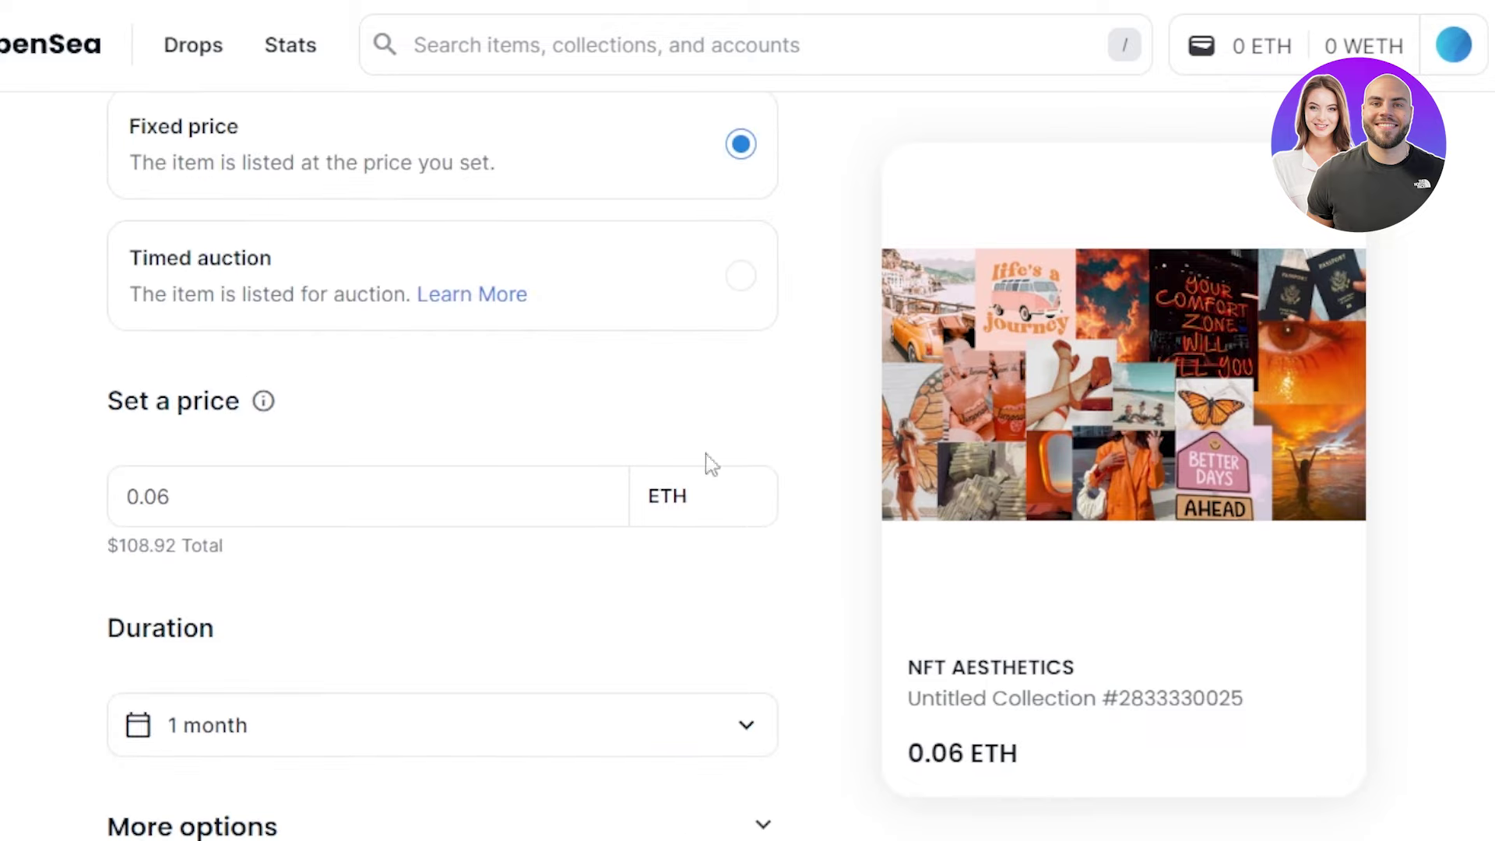
pyautogui.scroll(-6, 442, 467)
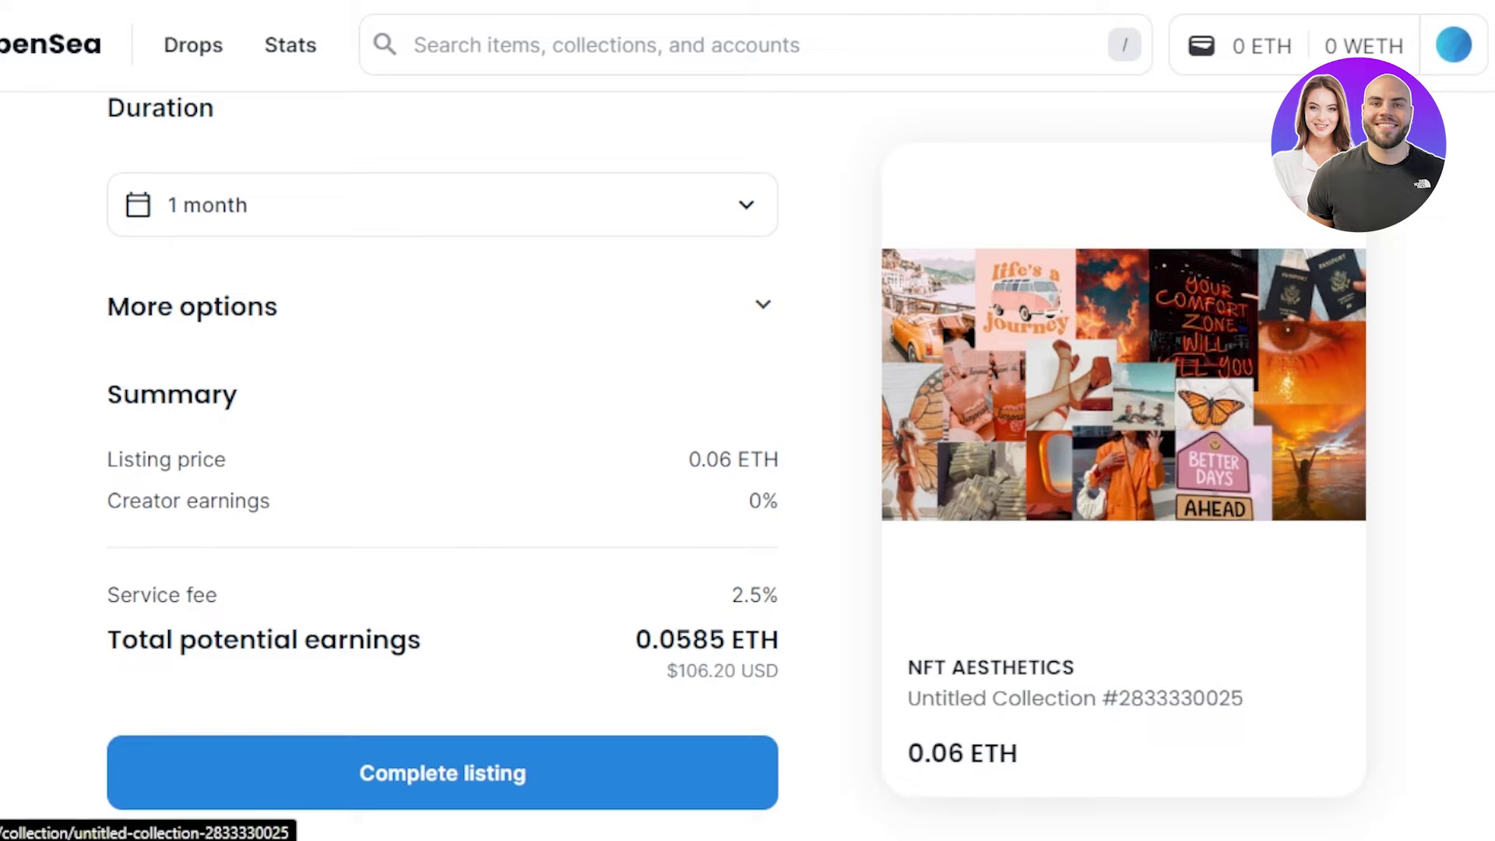
pyautogui.scroll(2, 507, 548)
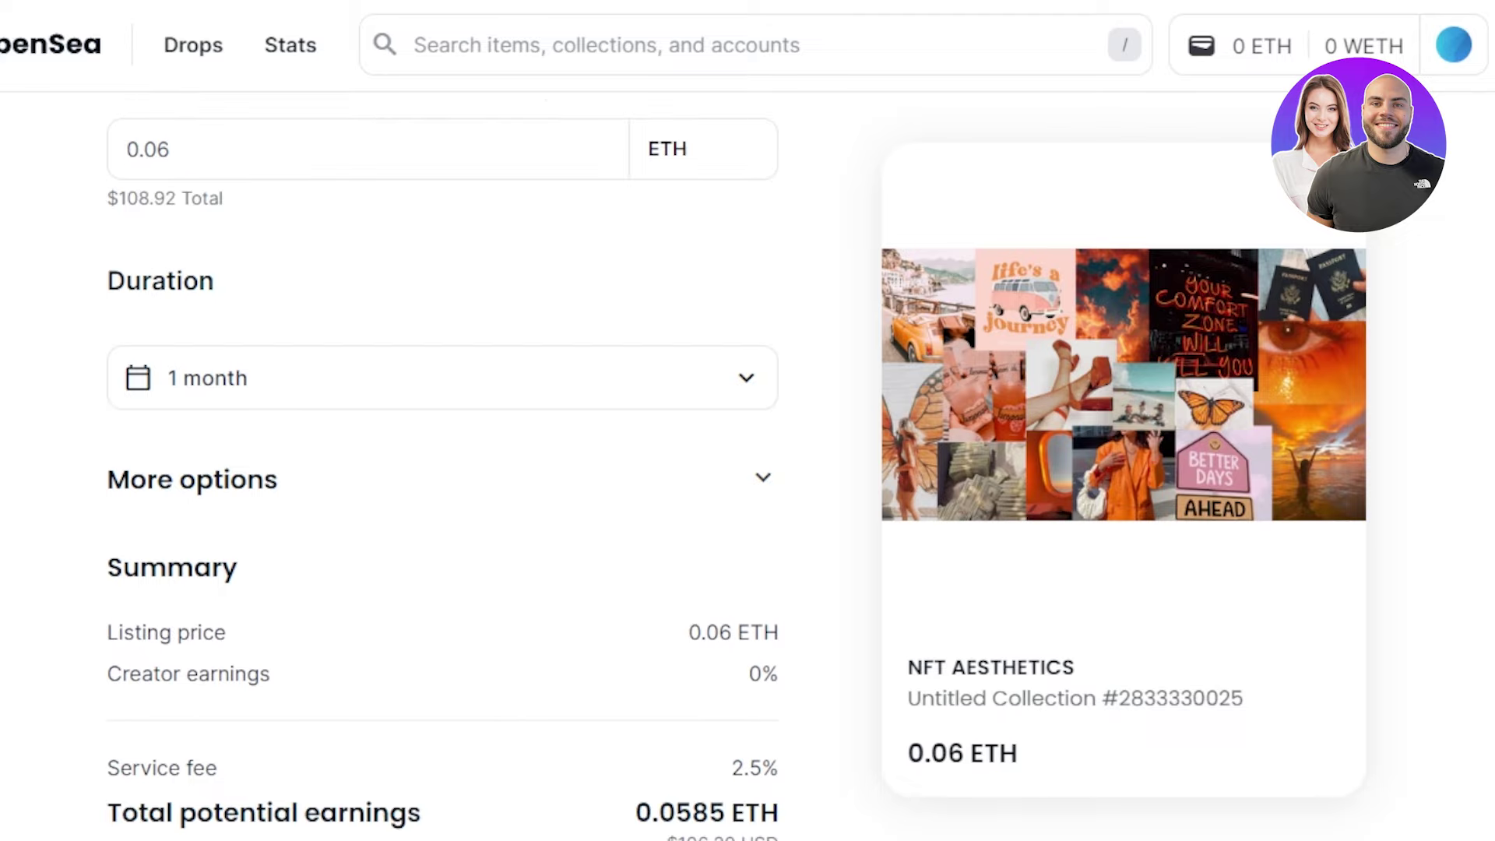
pyautogui.scroll(-2, 442, 468)
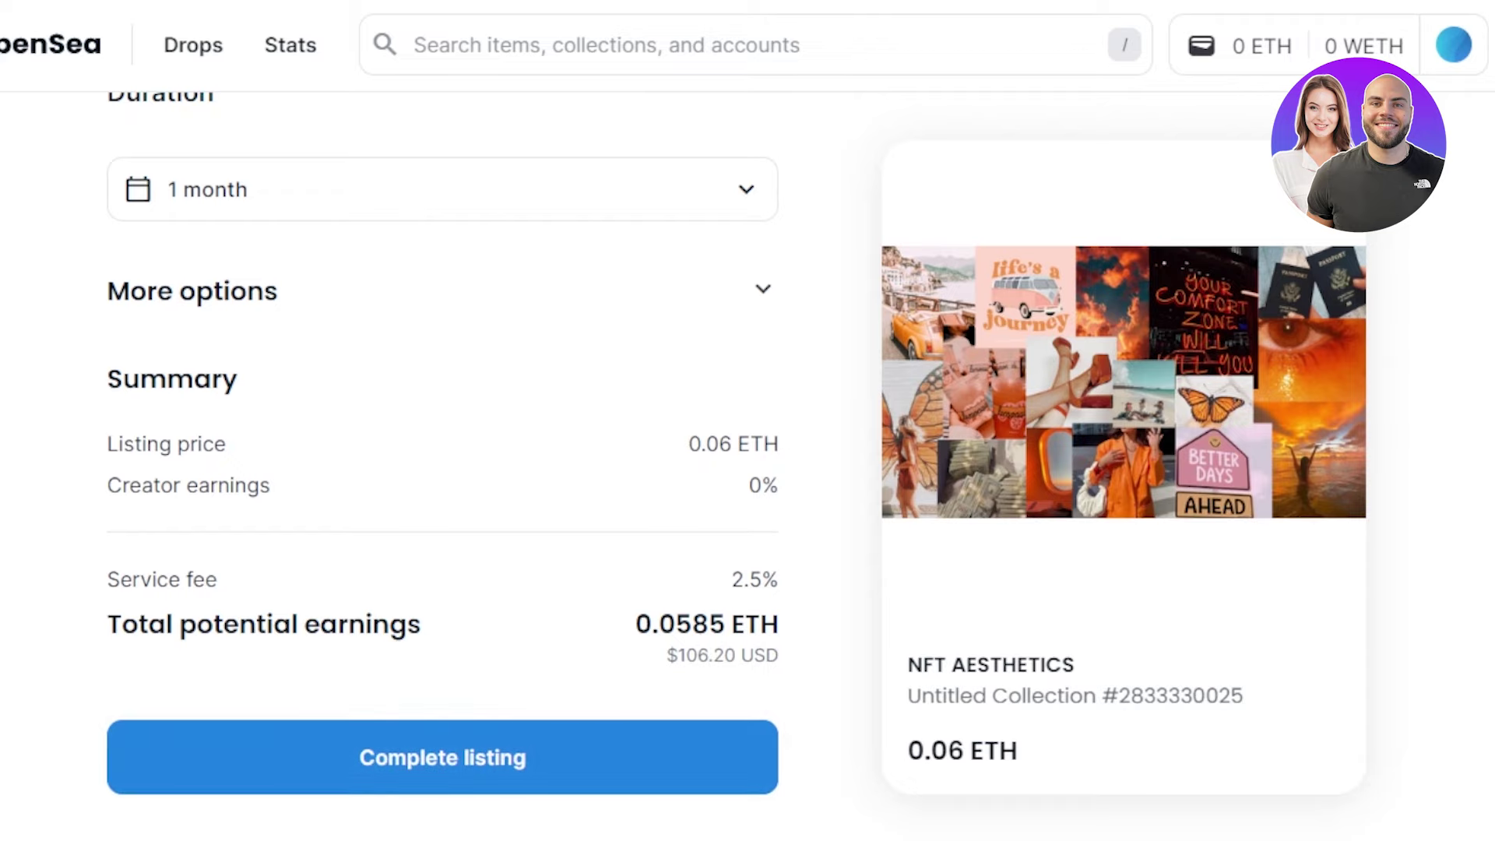
pyautogui.scroll(7, 443, 467)
pyautogui.scroll(2, 443, 468)
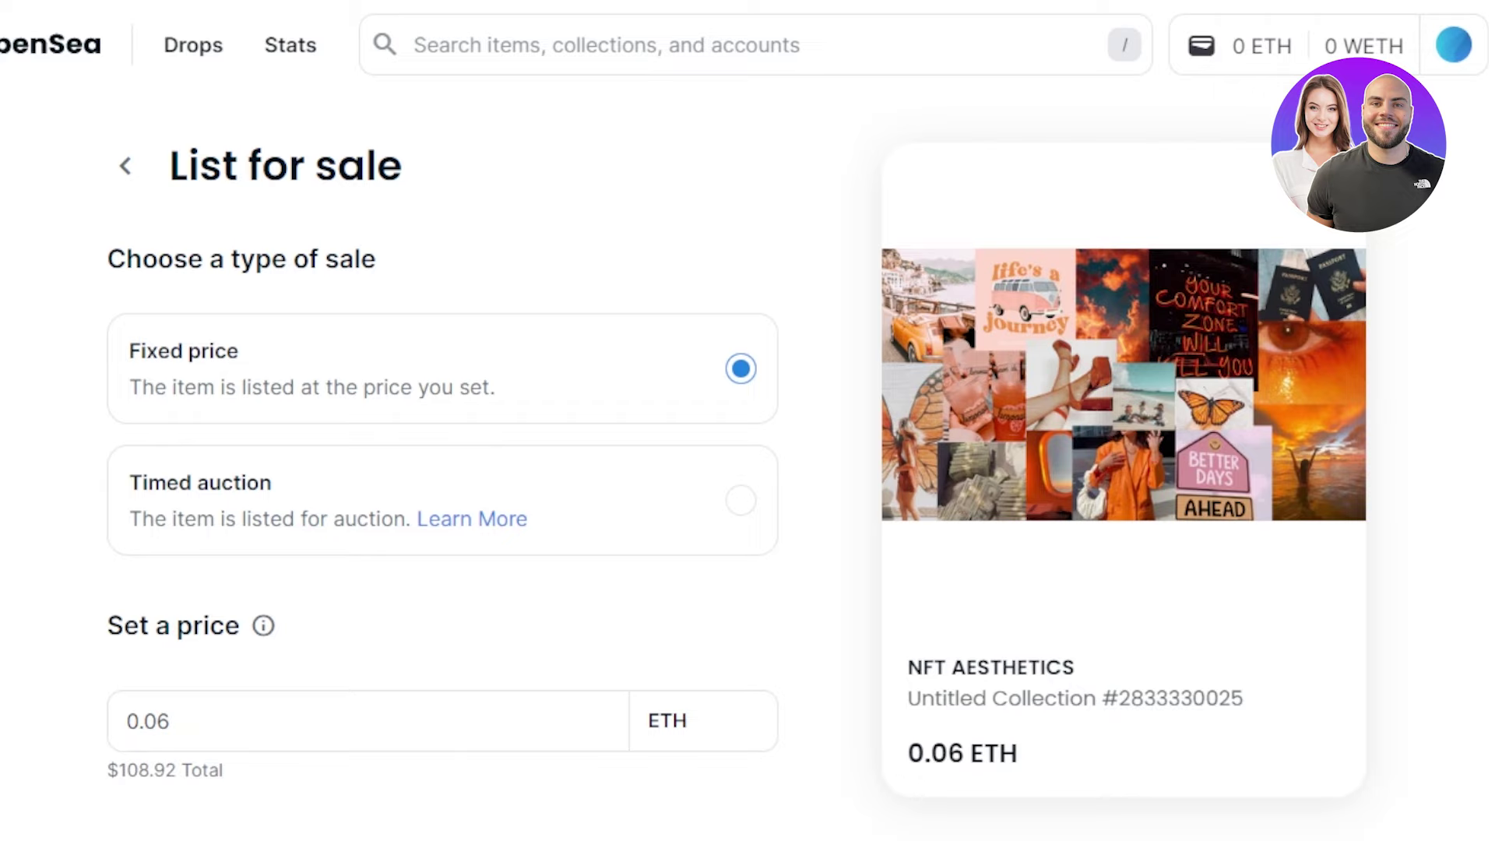
pyautogui.scroll(-5, 442, 468)
pyautogui.scroll(5, 443, 467)
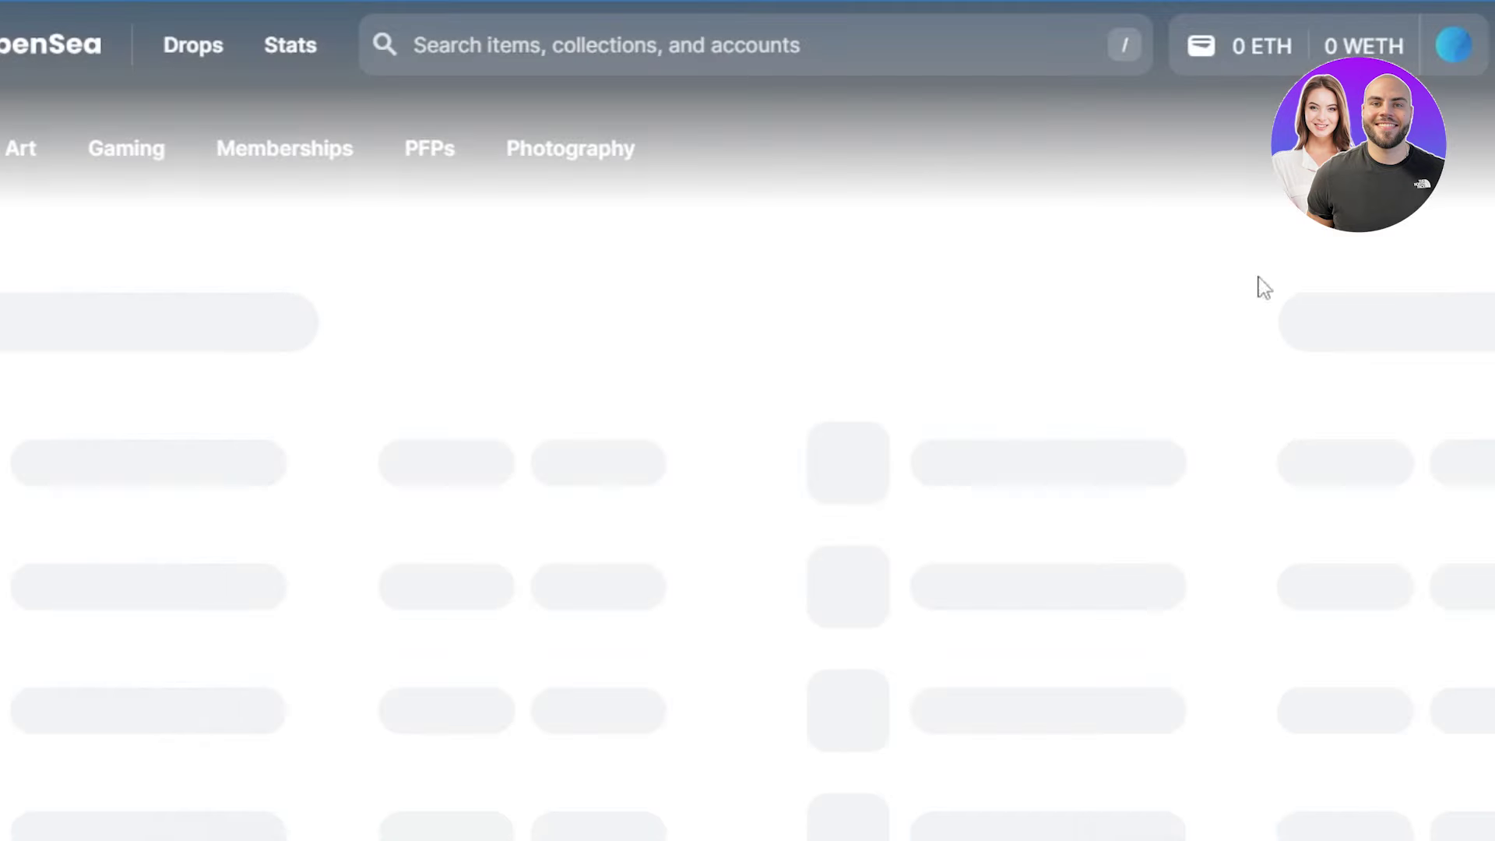
pyautogui.scroll(-10, 747, 420)
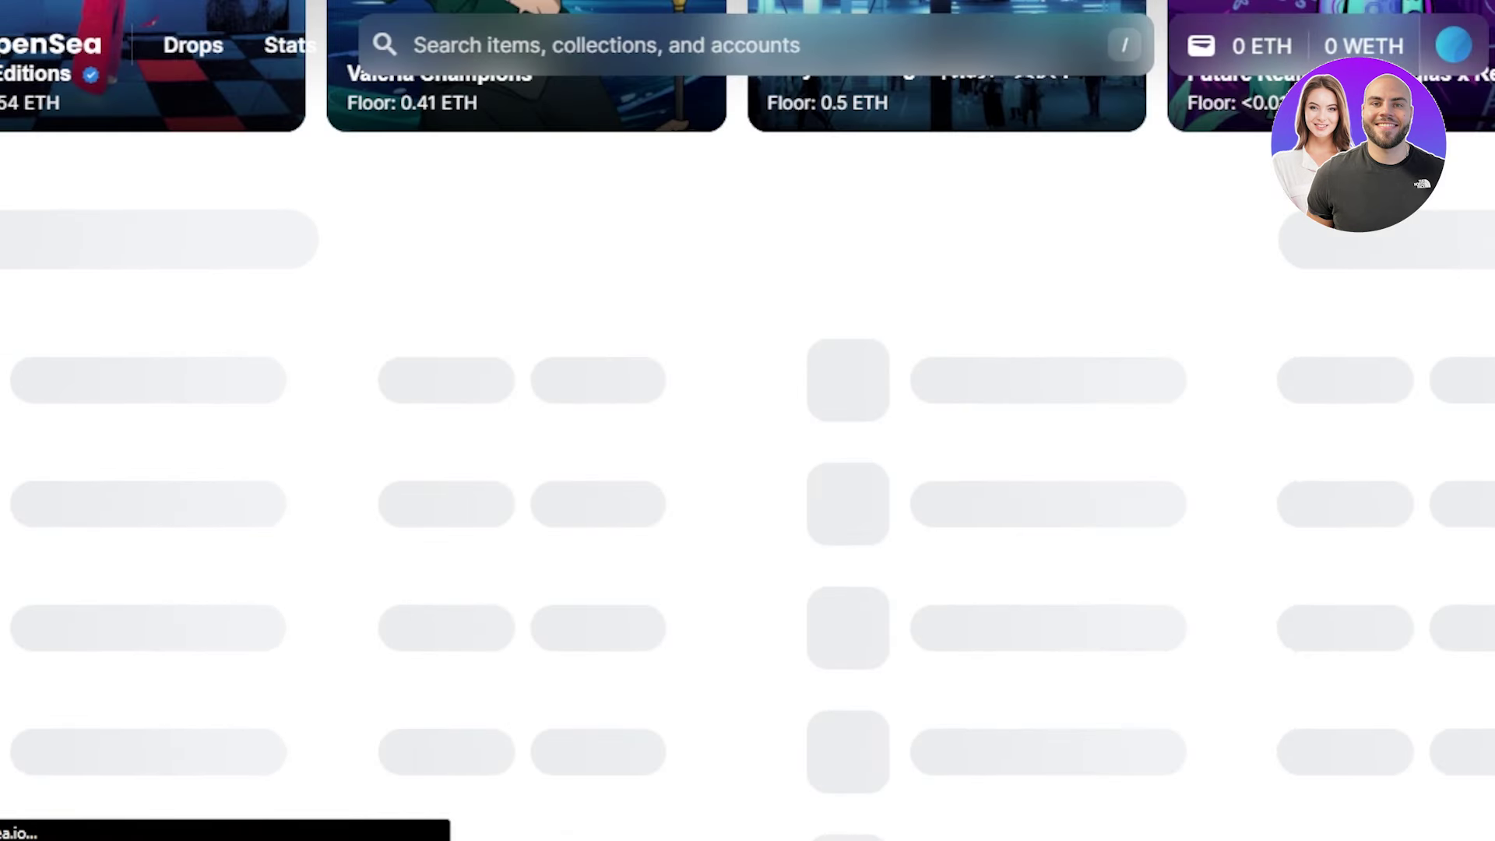
pyautogui.scroll(10, 748, 421)
pyautogui.scroll(-8, 748, 421)
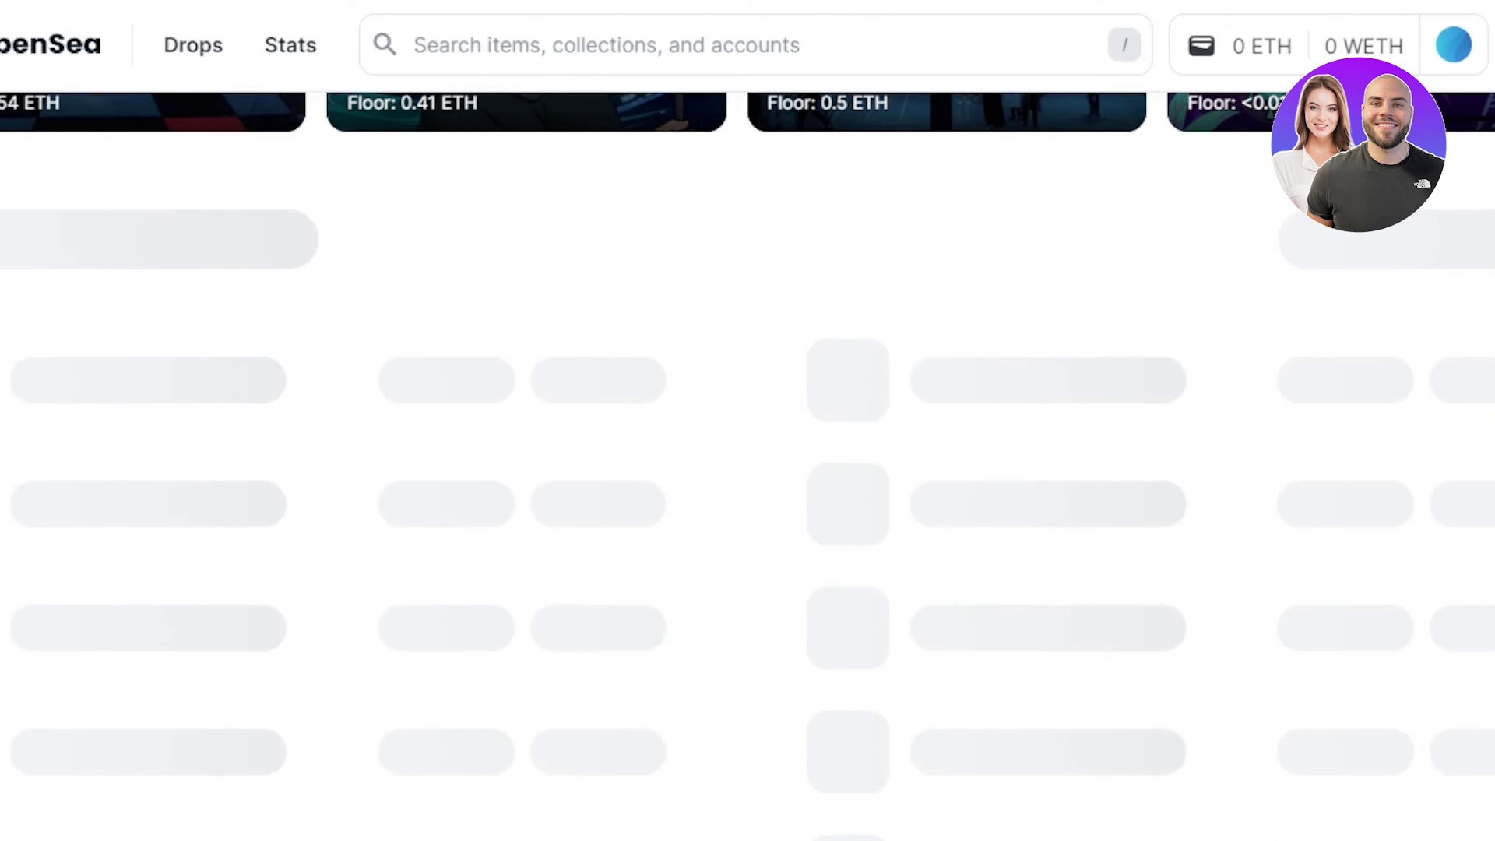
pyautogui.scroll(-2, 748, 421)
pyautogui.scroll(-5, 747, 420)
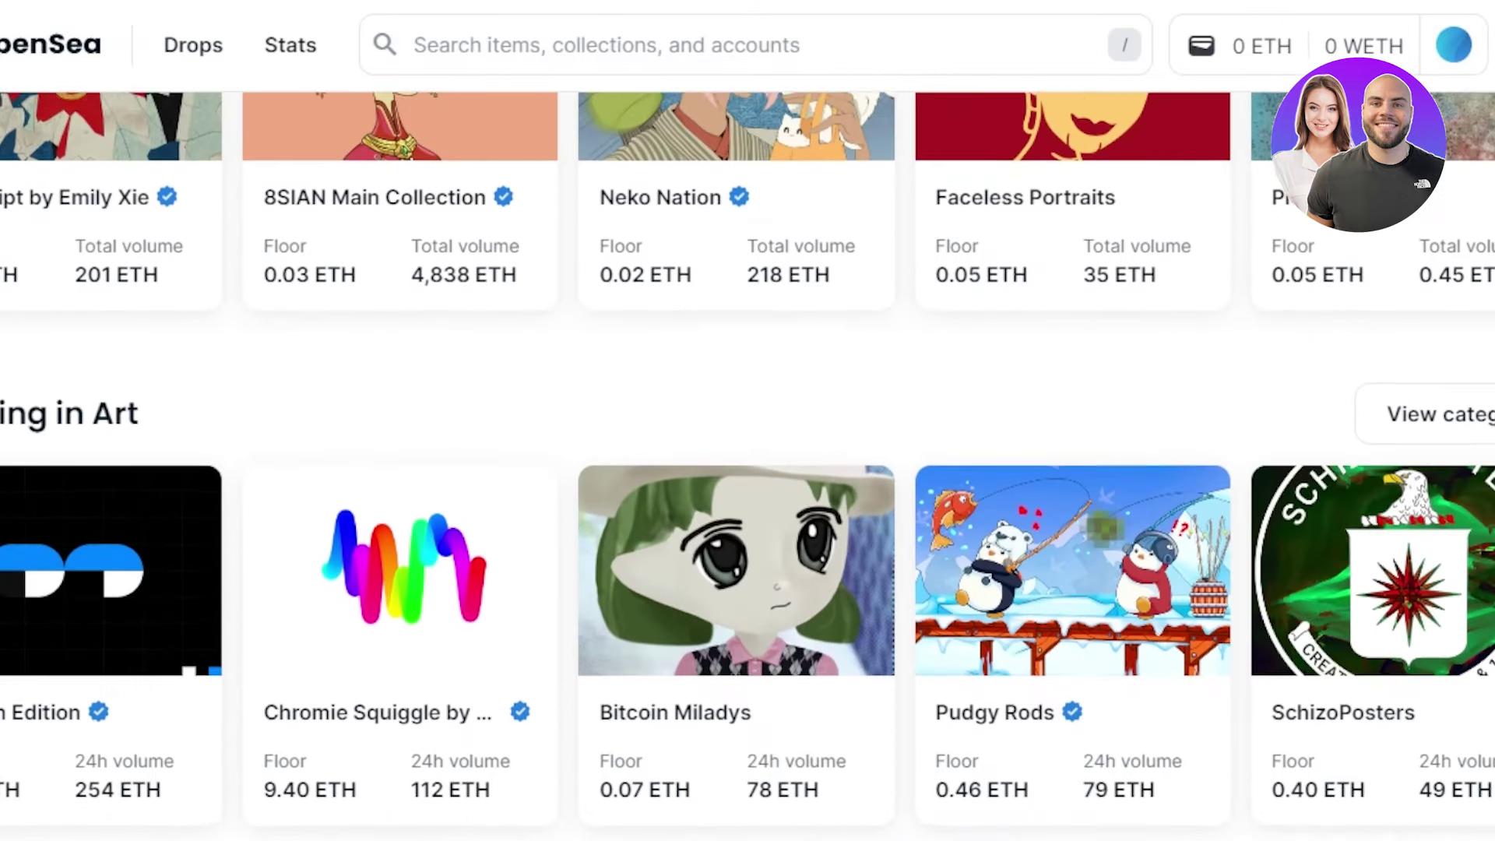
pyautogui.scroll(-8, 747, 420)
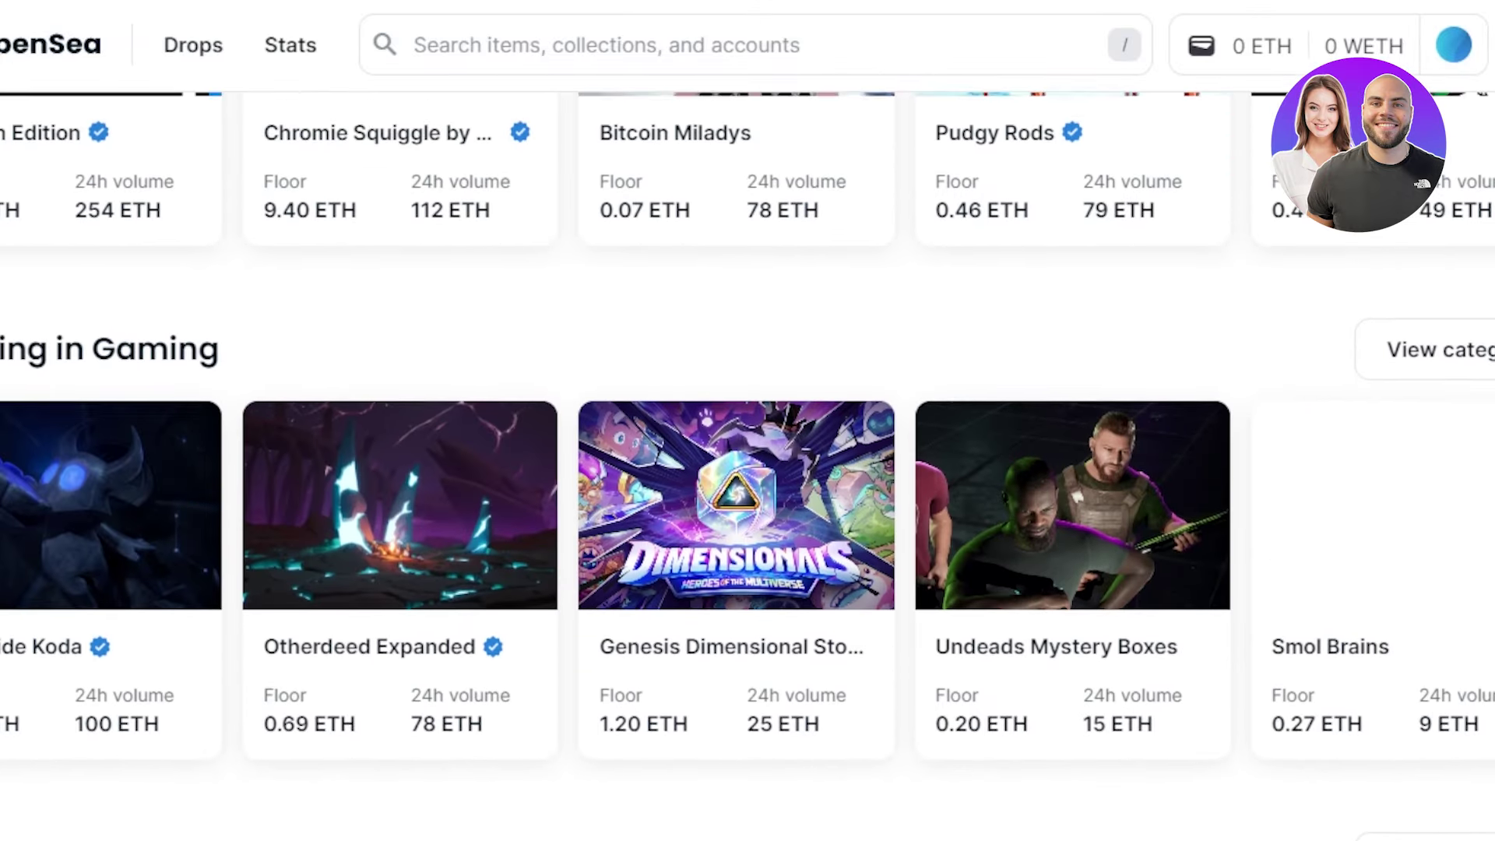
pyautogui.scroll(10, 1111, 604)
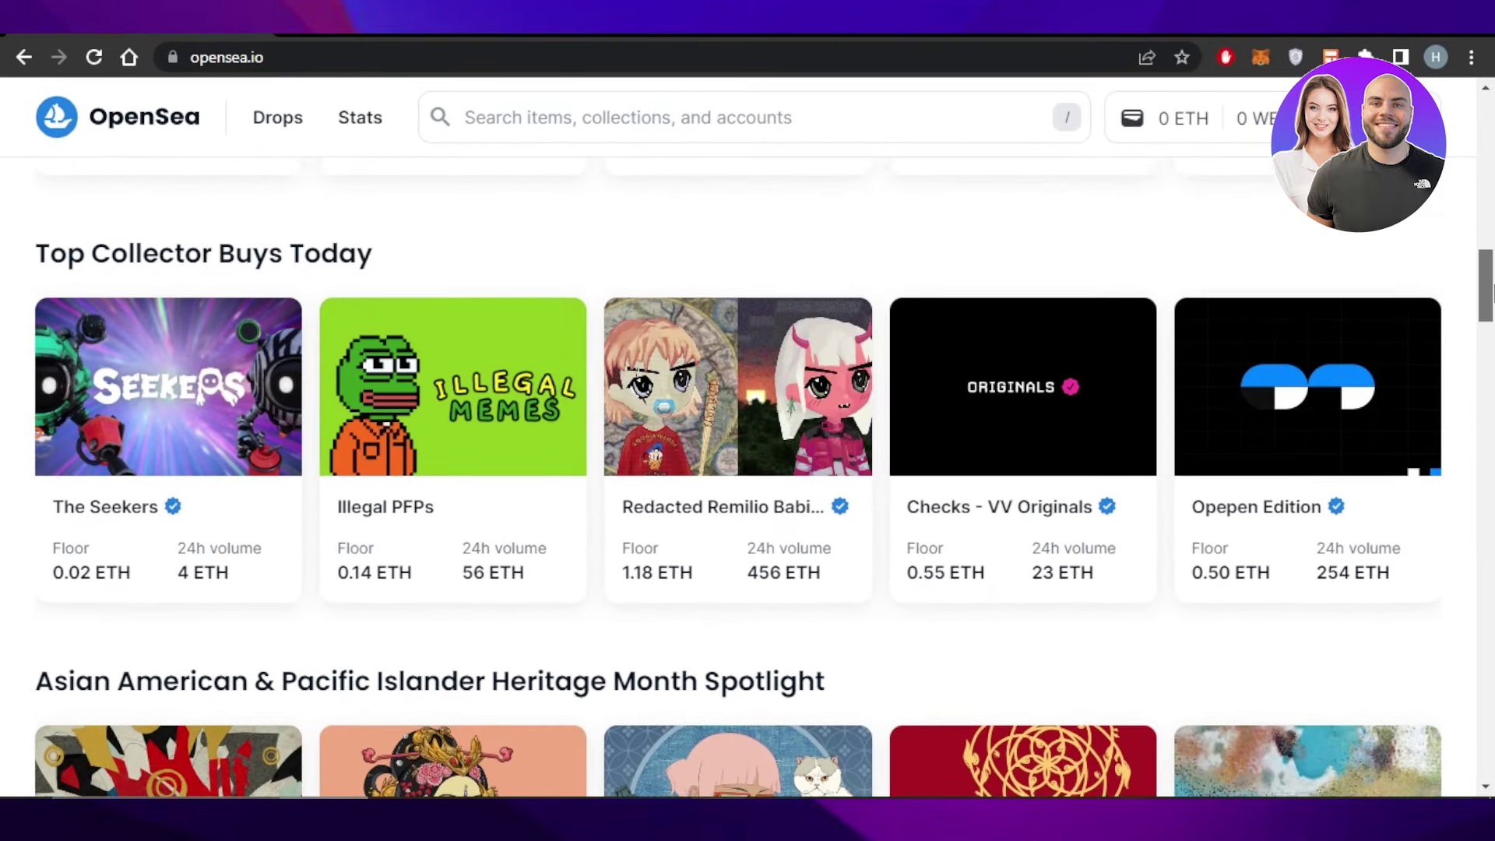
pyautogui.scroll(10, 747, 420)
pyautogui.moveTo(1488, 234); pyautogui.dragTo(1492, 560)
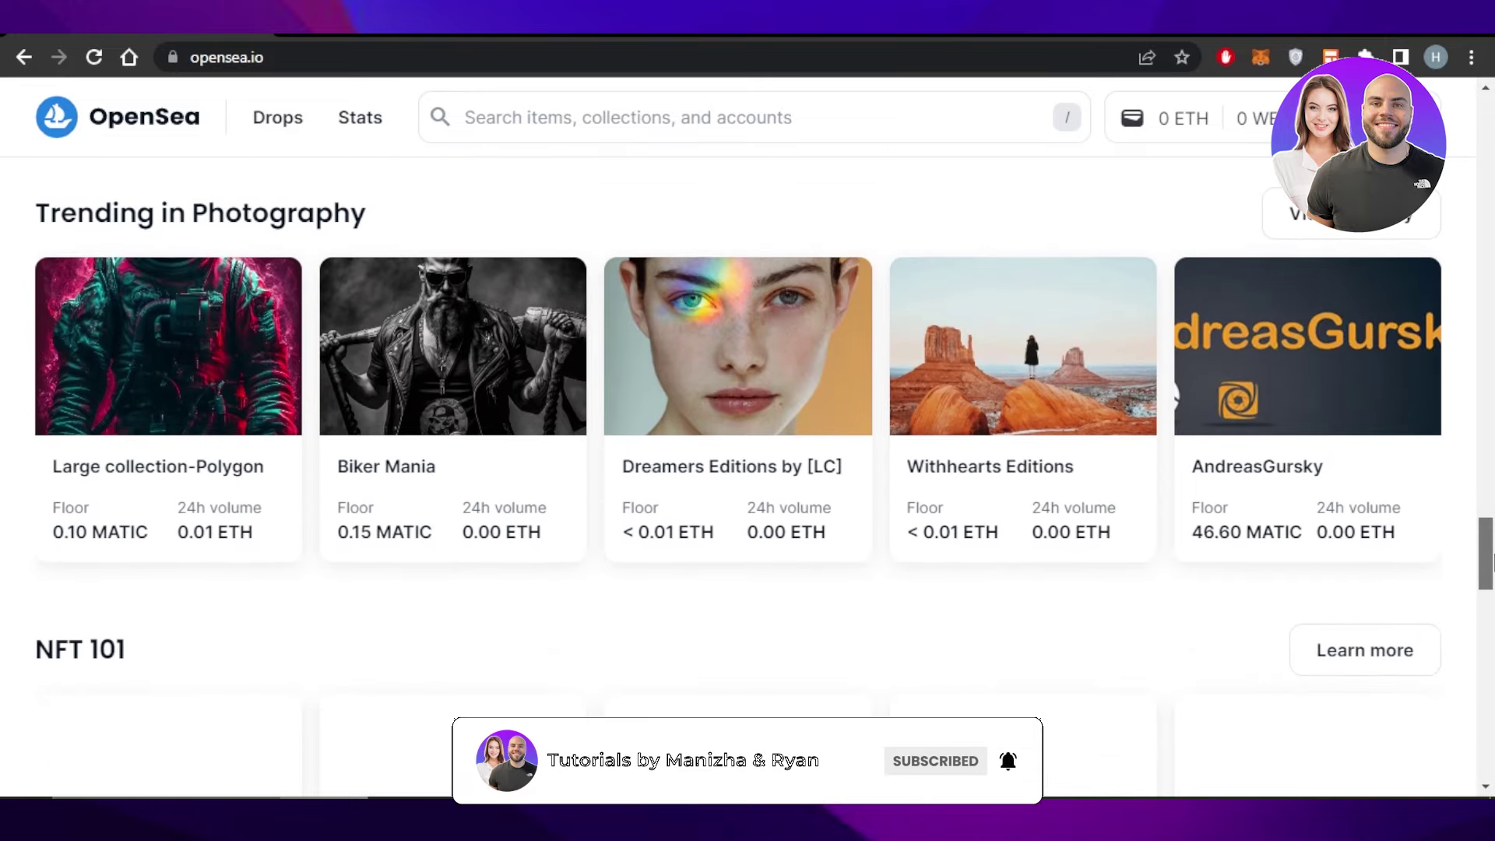